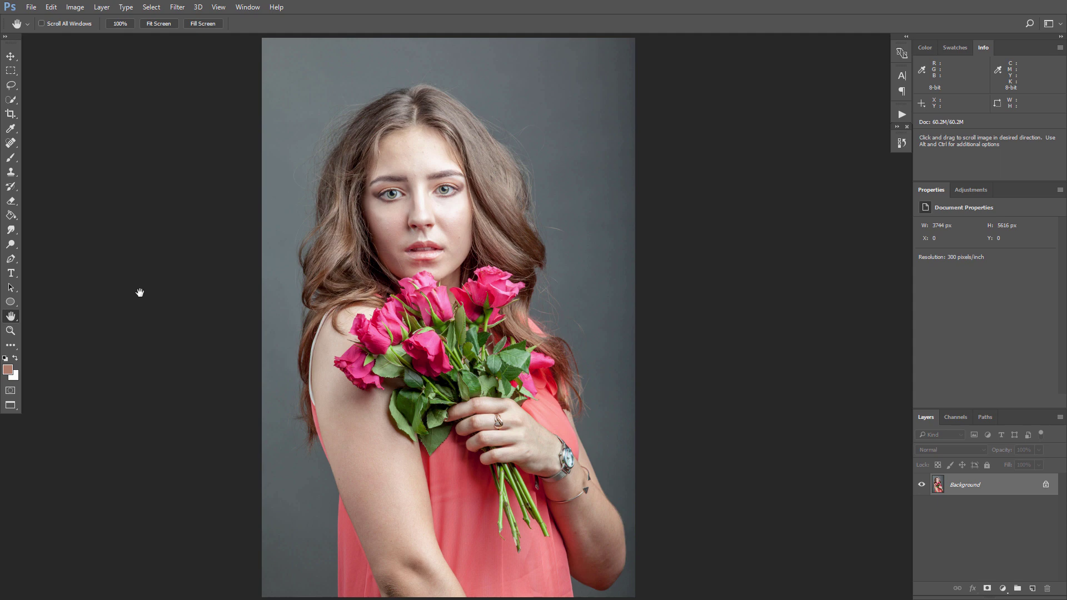
Duplicate the Background layer so the skin retouching is done on a separate copy
key(z)
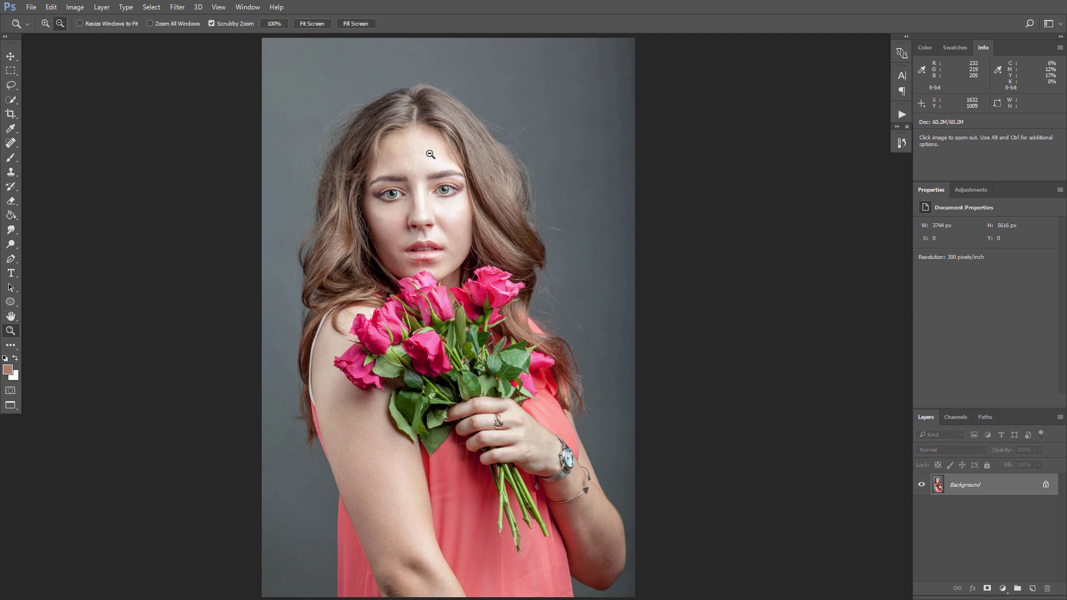
drag(428, 157, 508, 262)
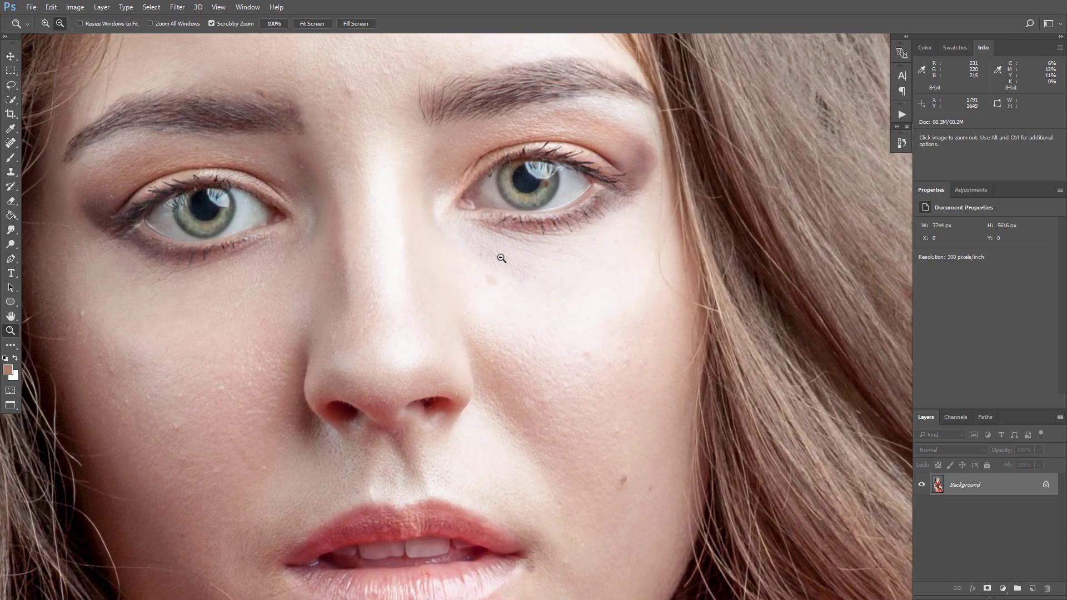
scroll(496, 253, down, 3)
scroll(184, 411, up, 10)
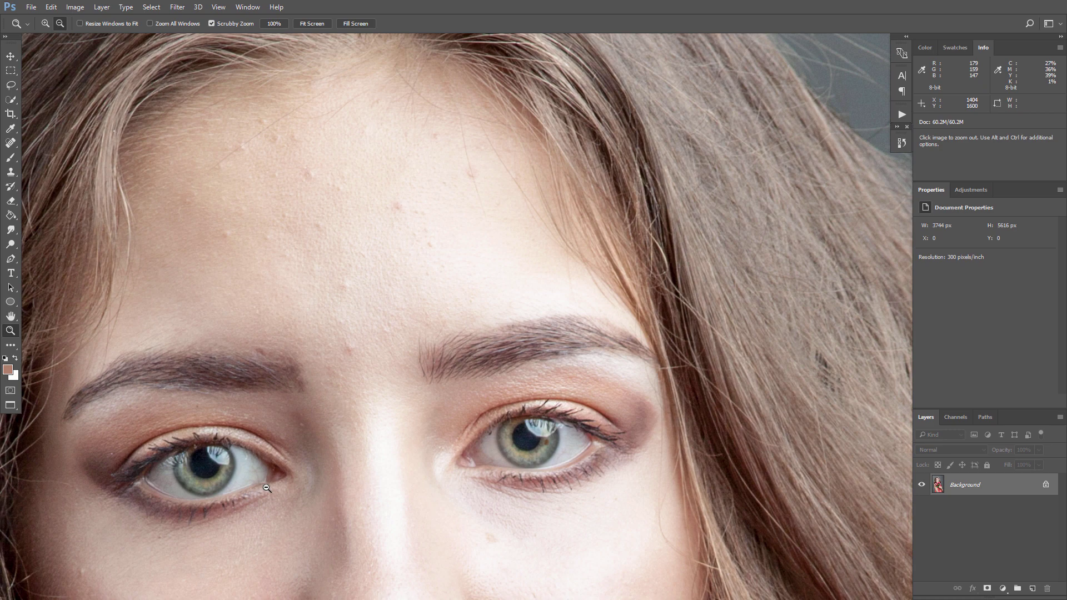
key(ctrl+j)
Remove the visible blemishes across the forehead on Layer 1 with the Spot Healing Brush in Content-Aware mode
key(j)
right_click(10, 143)
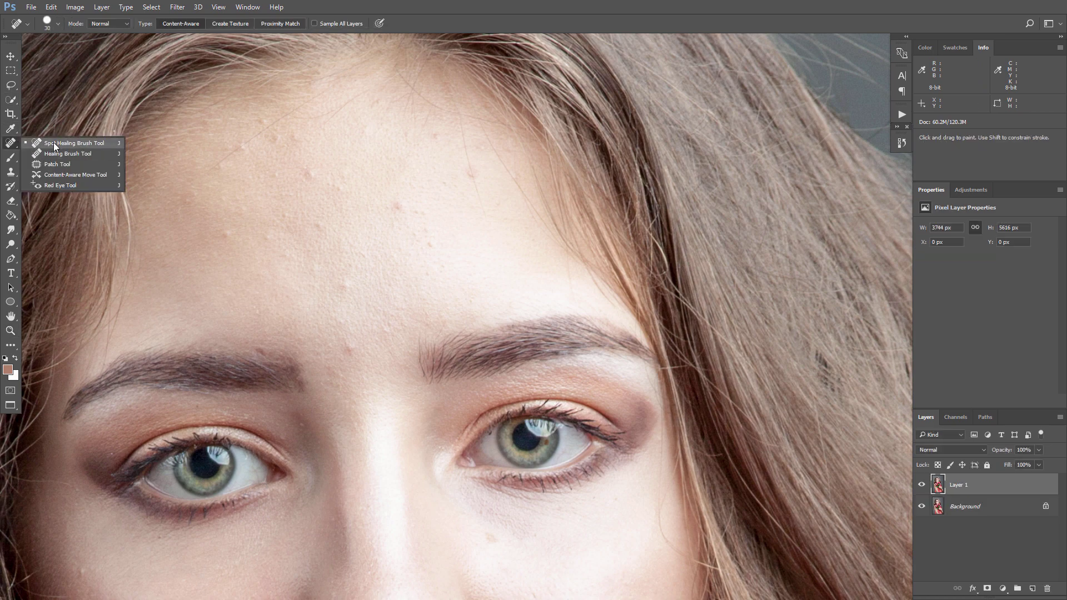
click(53, 142)
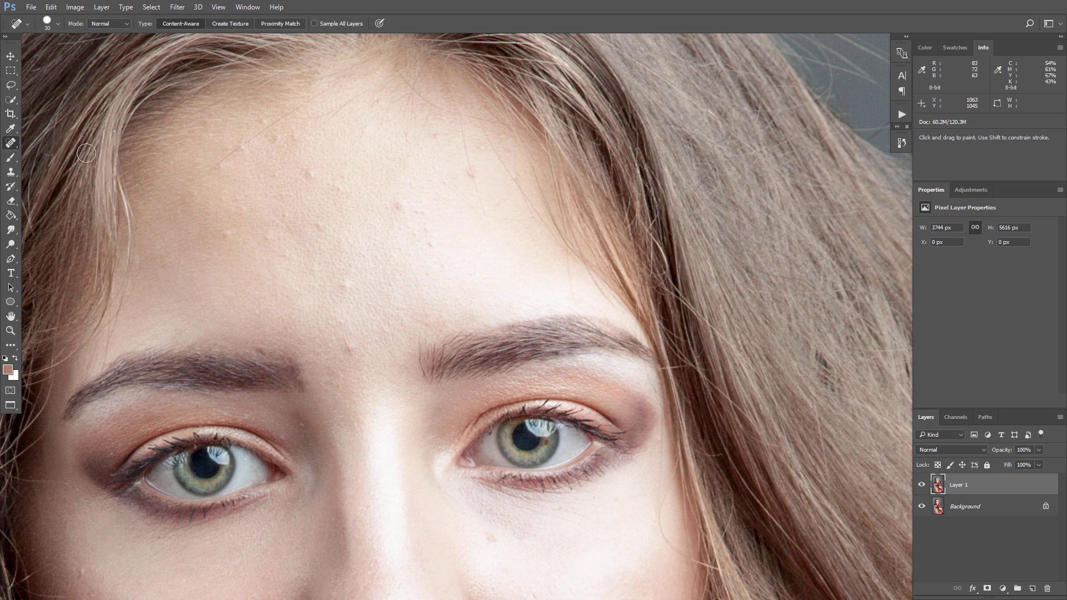
click(308, 175)
click(276, 178)
click(259, 178)
mouse_move(214, 165)
mouse_down()
mouse_move(261, 131)
mouse_move(293, 160)
mouse_up()
click(396, 207)
click(417, 235)
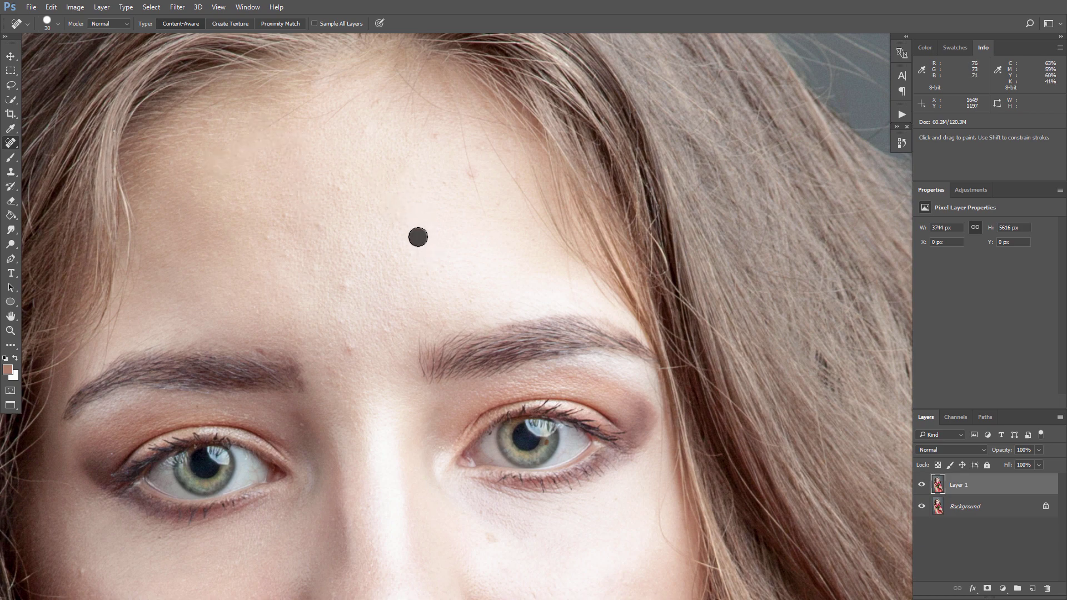
click(443, 265)
click(267, 239)
drag(281, 219, 344, 189)
Retouch the remaining upper-forehead spots with the Healing Brush, sampling nearby clean skin from the Current Layer only
right_click(8, 146)
click(32, 155)
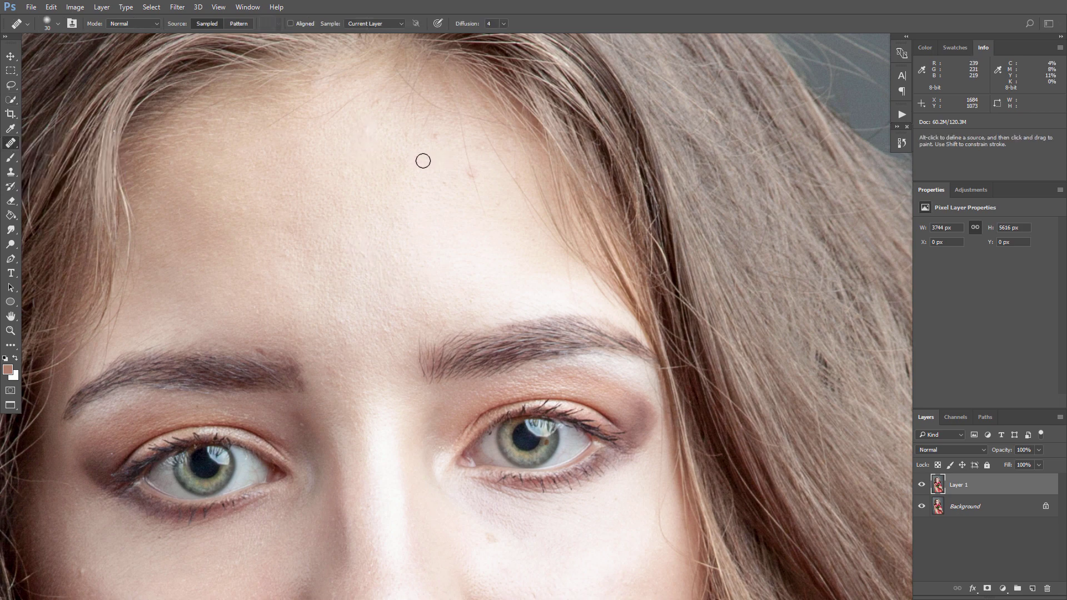
key(alt)
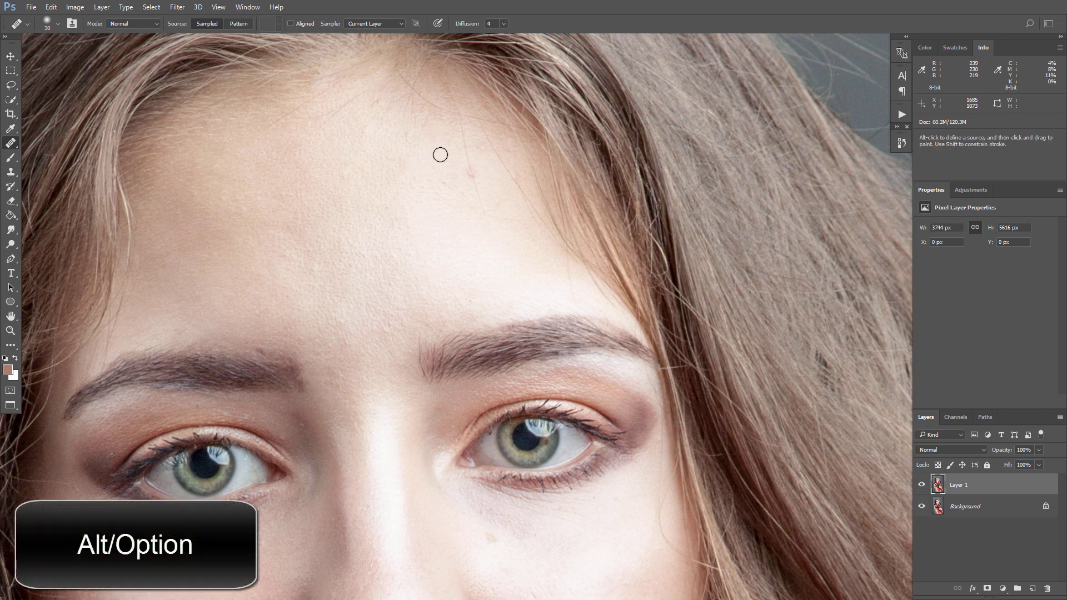
alt+click(448, 151)
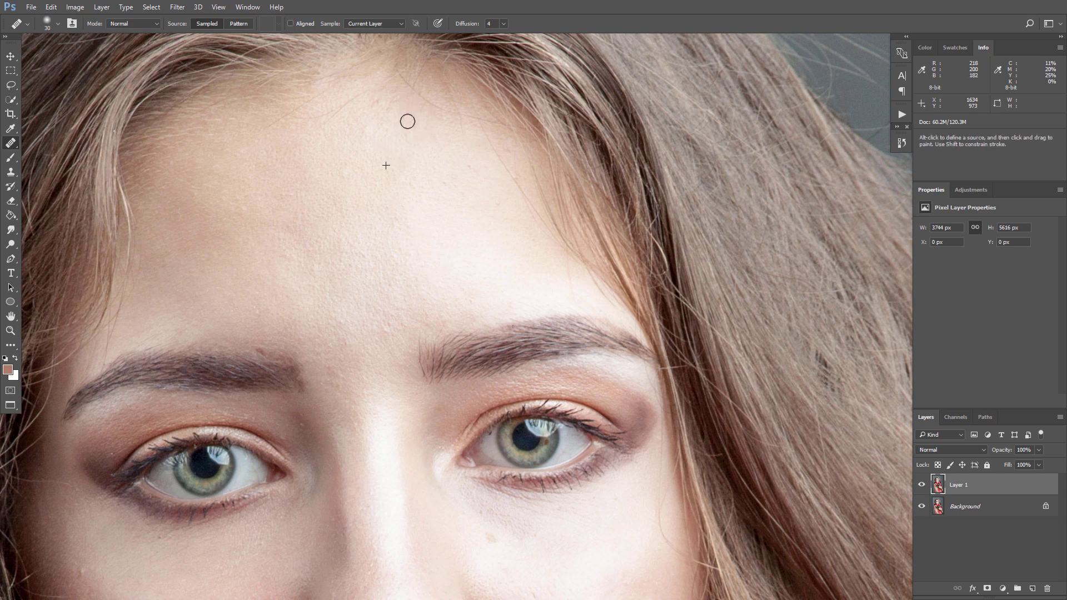
click(379, 115)
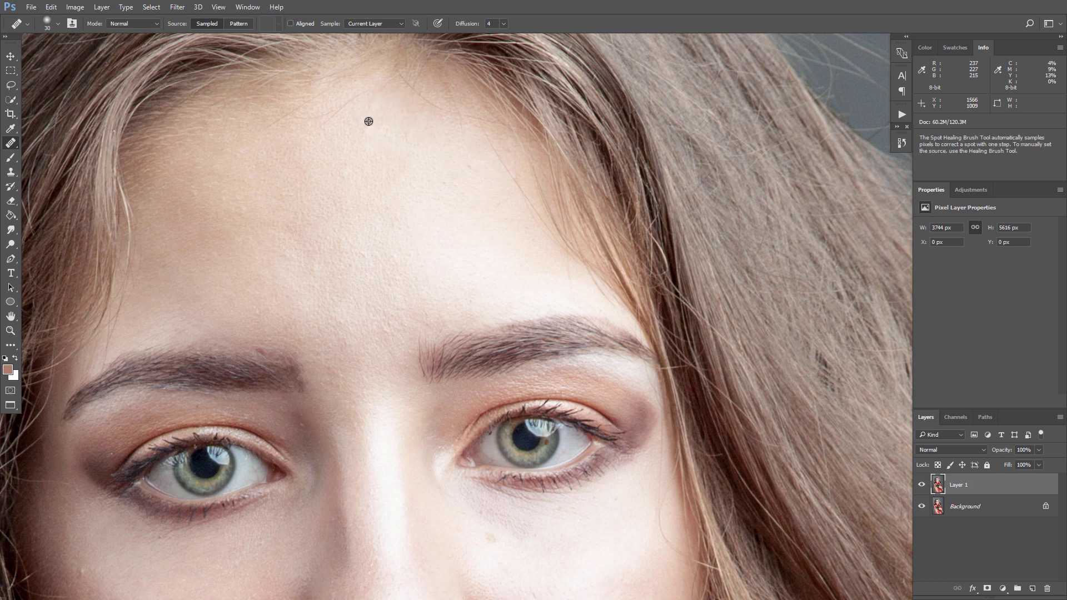
alt+click(368, 121)
click(364, 95)
alt+click(325, 111)
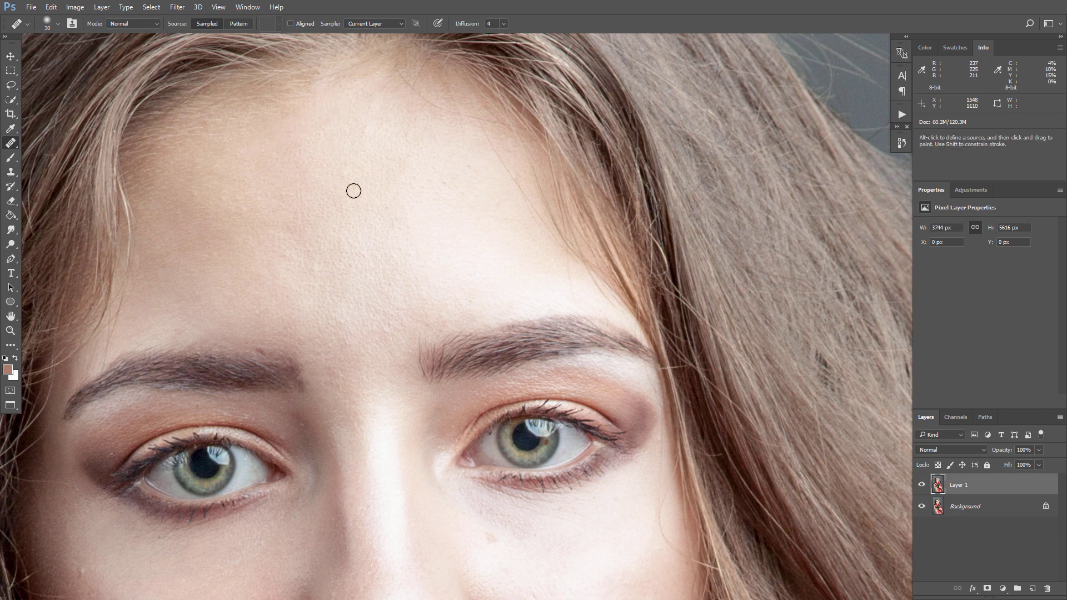
click(356, 23)
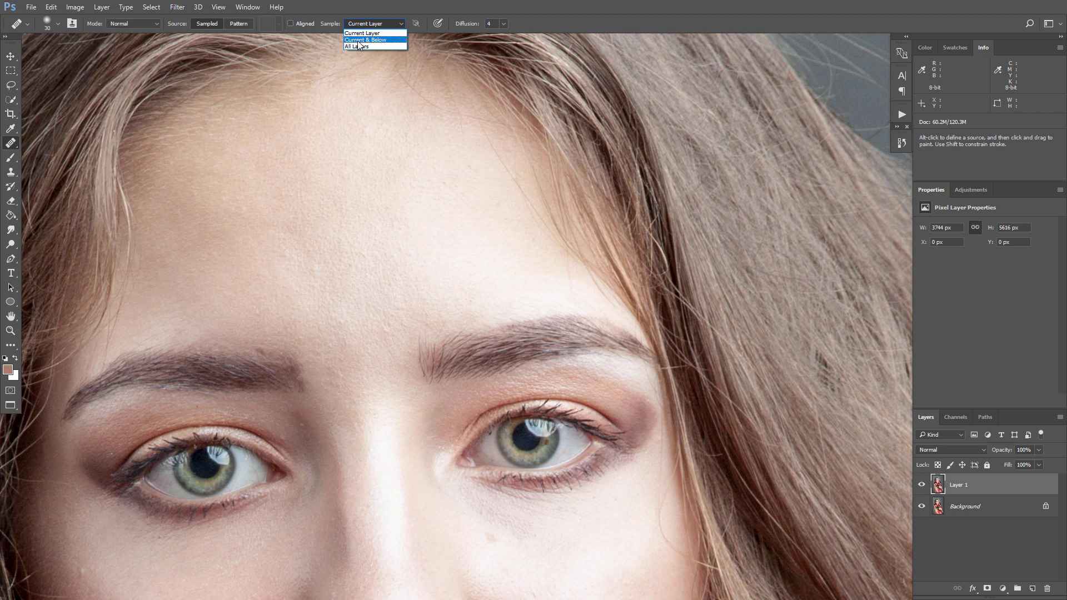
click(361, 33)
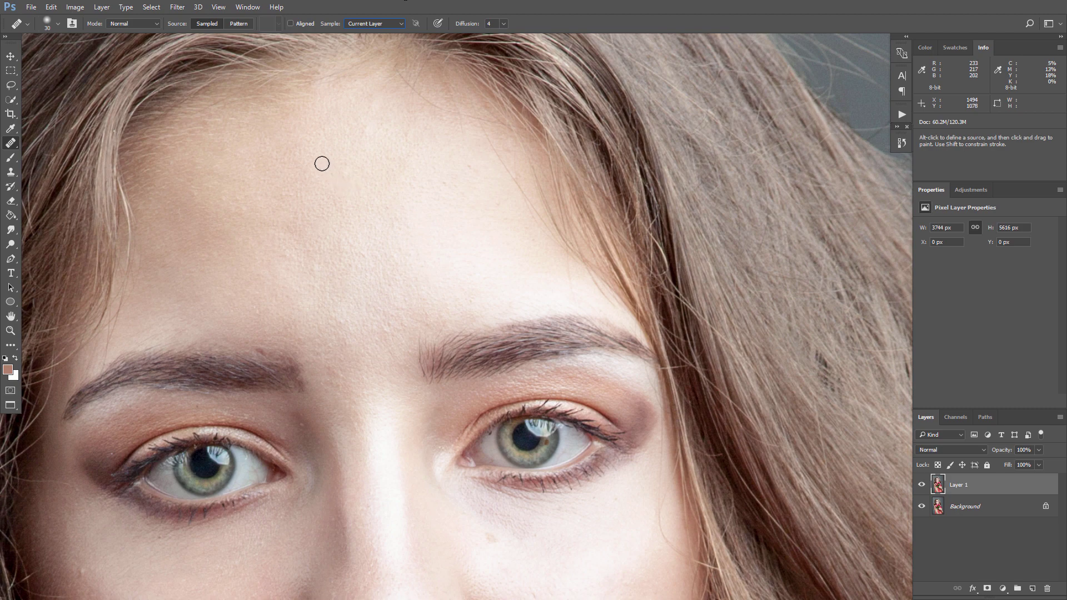
Retouch the spots on the cheeks and below the eye with the Healing Brush
click(10, 316)
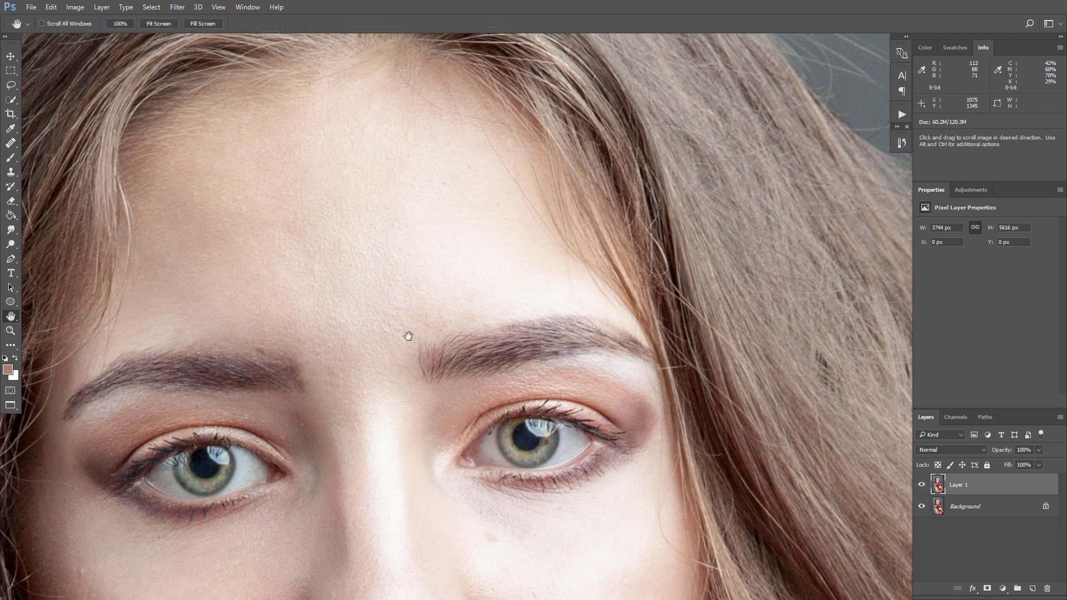
drag(408, 333, 444, 23)
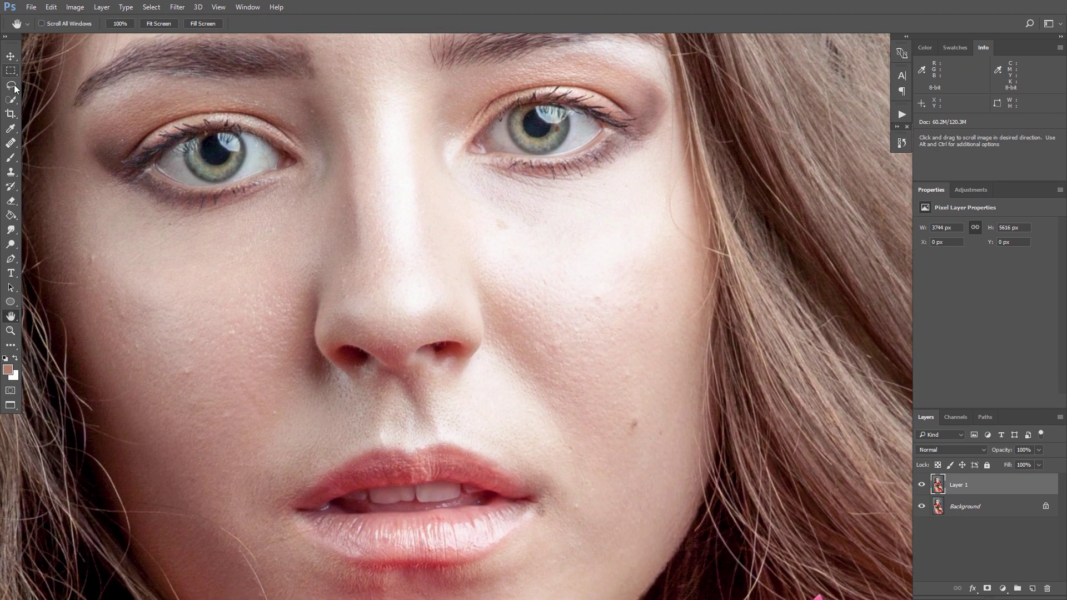
click(10, 142)
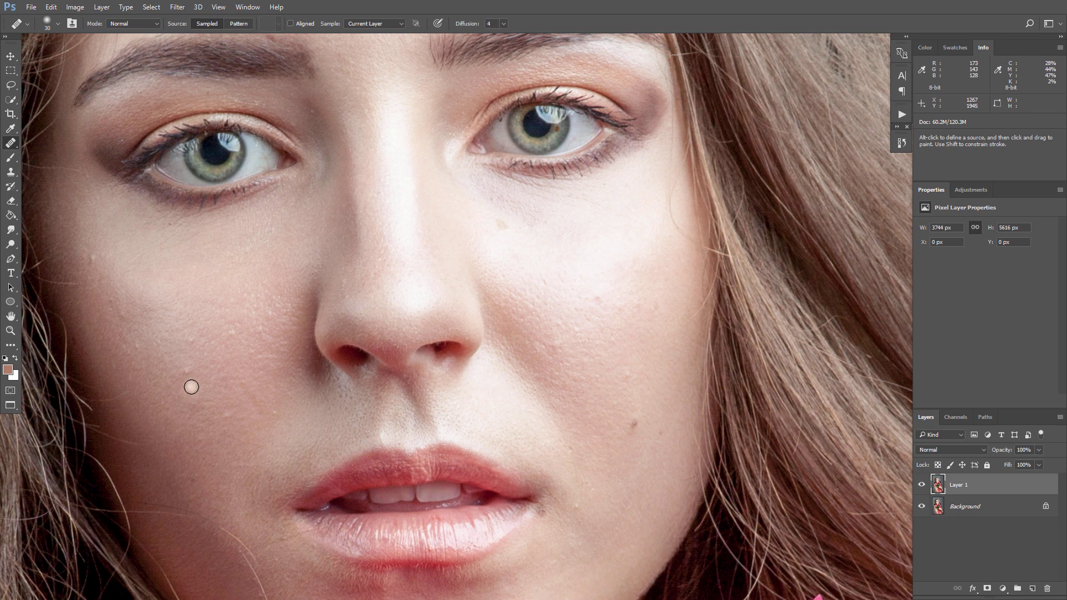
key(z)
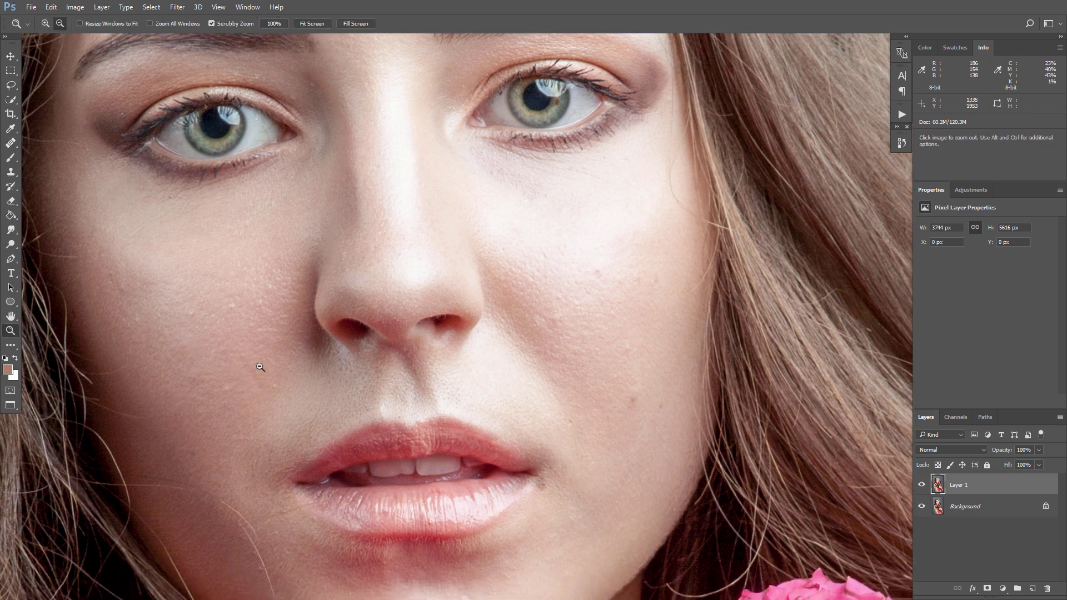
click(297, 372)
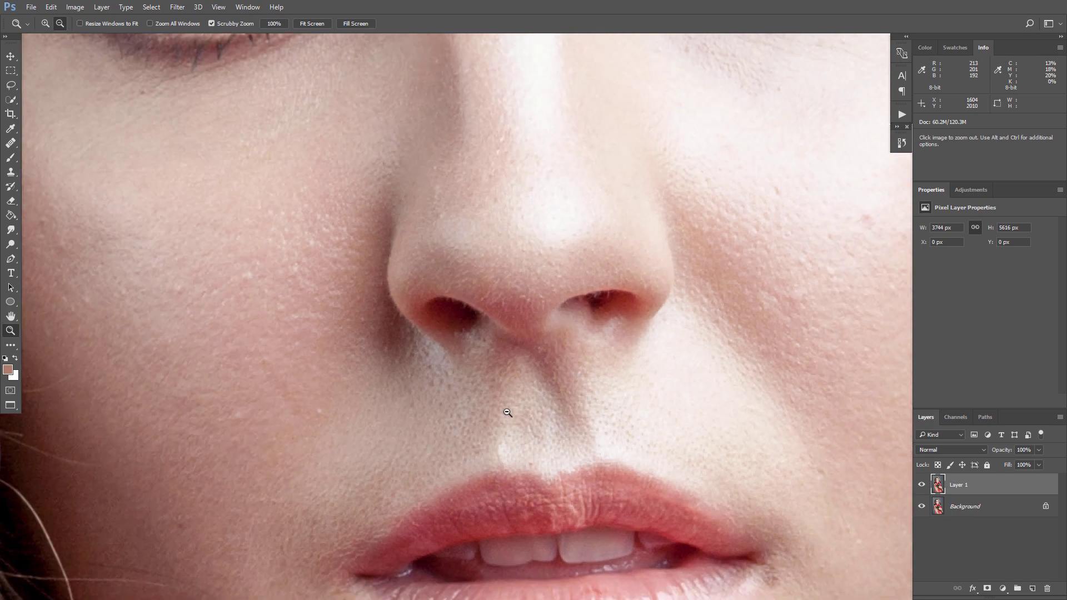
Duplicate the retouched Layer 1 and hide the new copy
drag(519, 428, 466, 377)
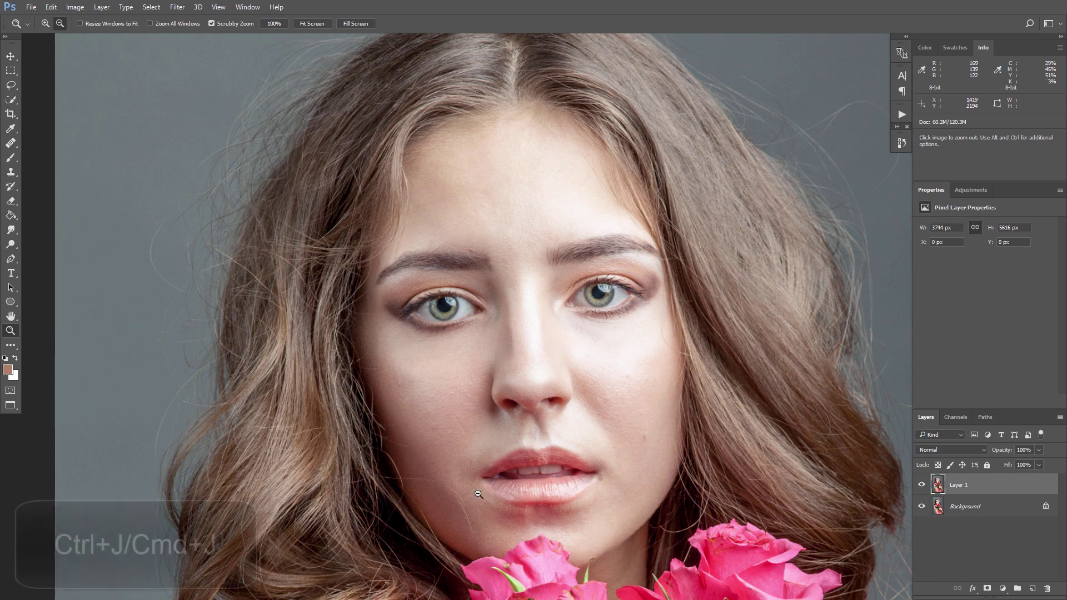
drag(478, 494, 621, 492)
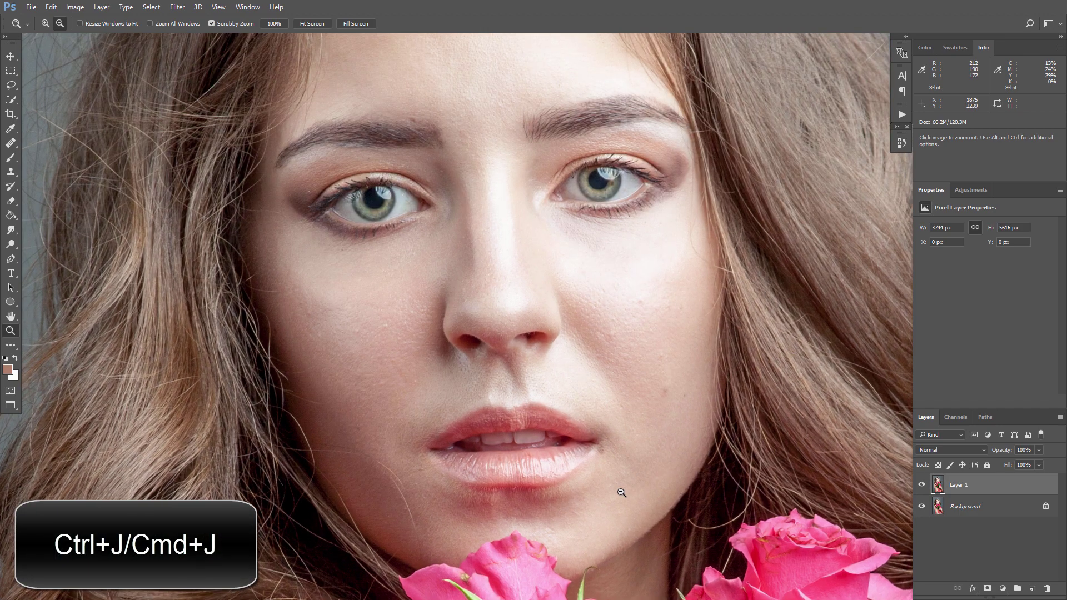
key(ctrl+j)
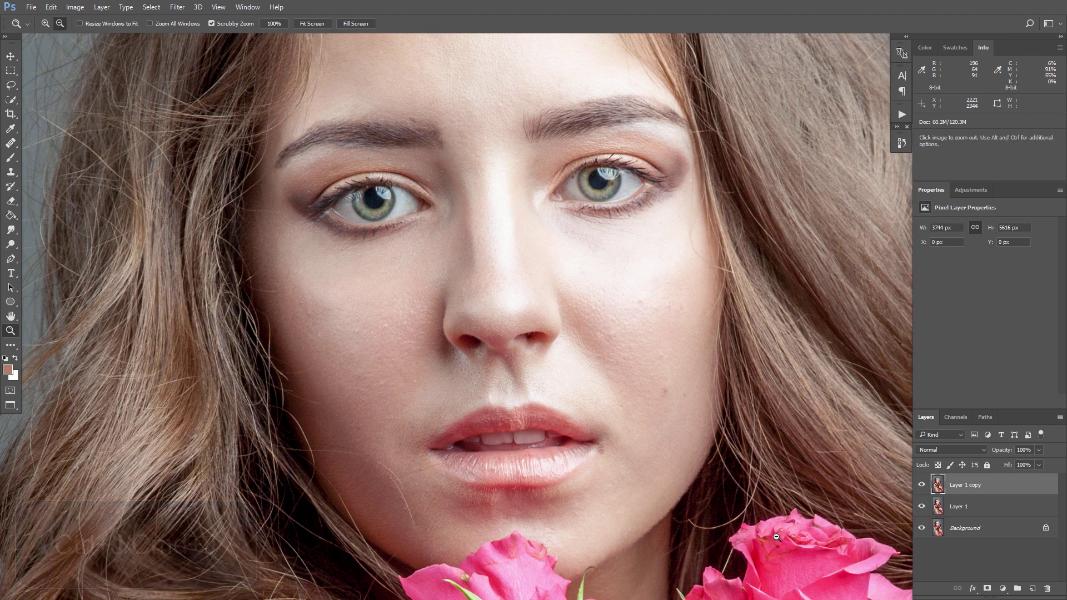
click(921, 484)
Set up a Gaussian Blur on Layer 1 with a 3.2-pixel radius, judging the skin texture beside the nose at 200% preview
click(939, 508)
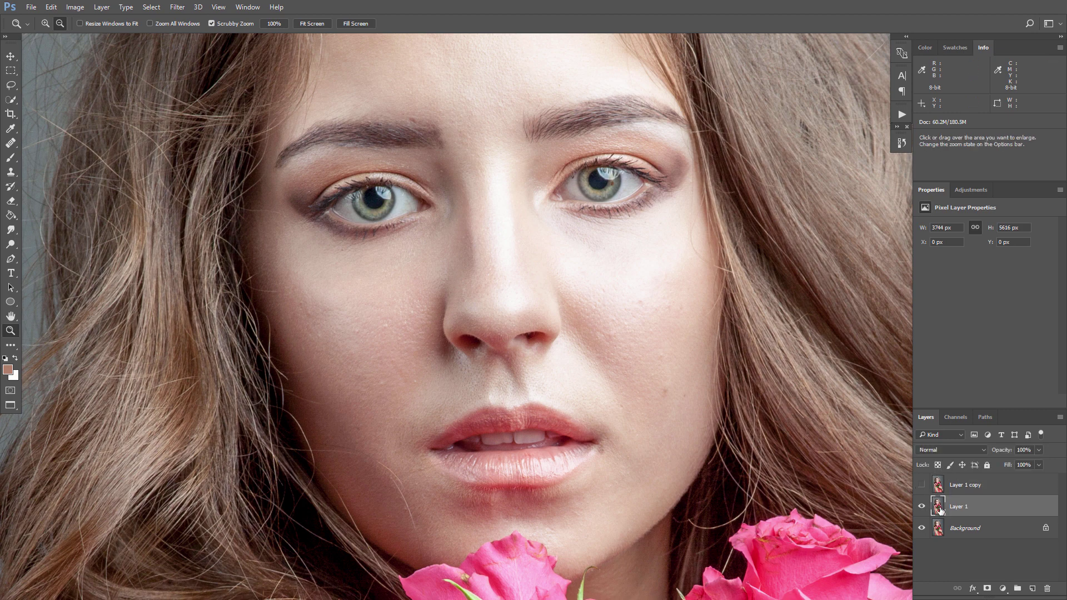
drag(525, 384, 569, 427)
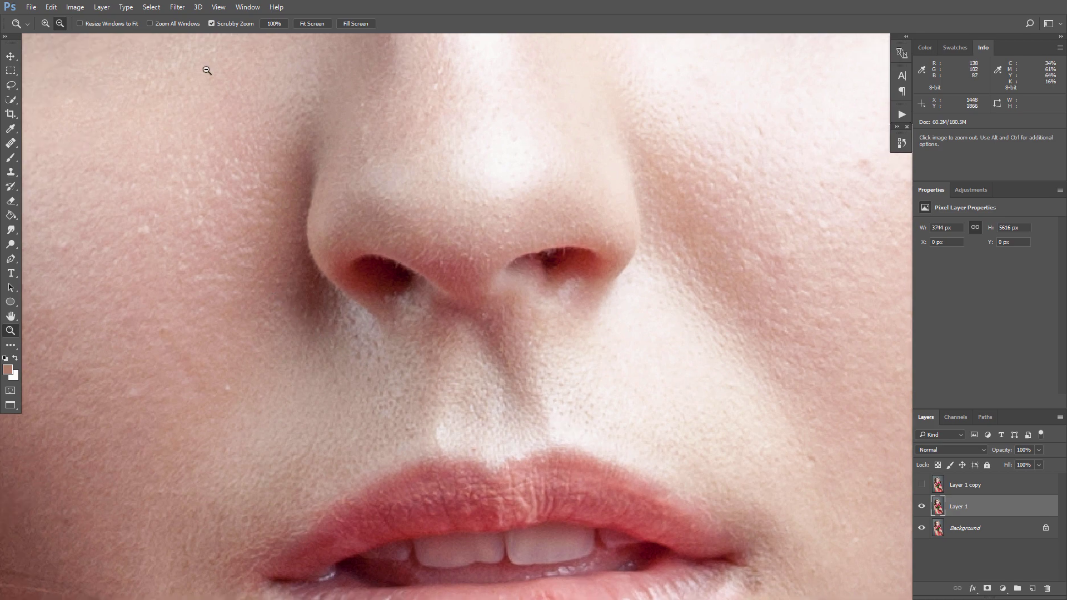
click(179, 5)
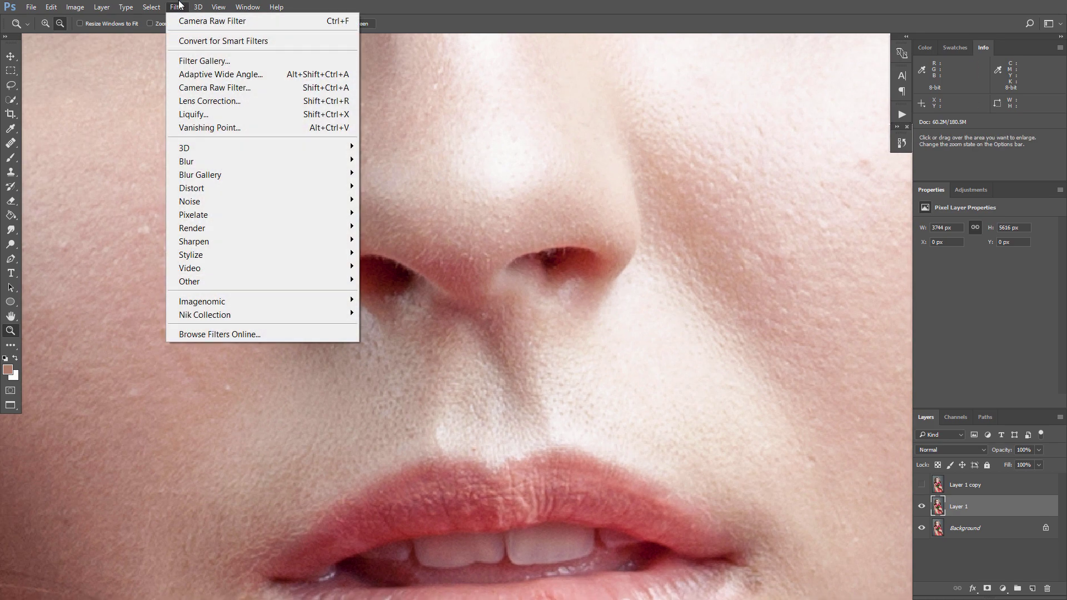
mouse_move(225, 162)
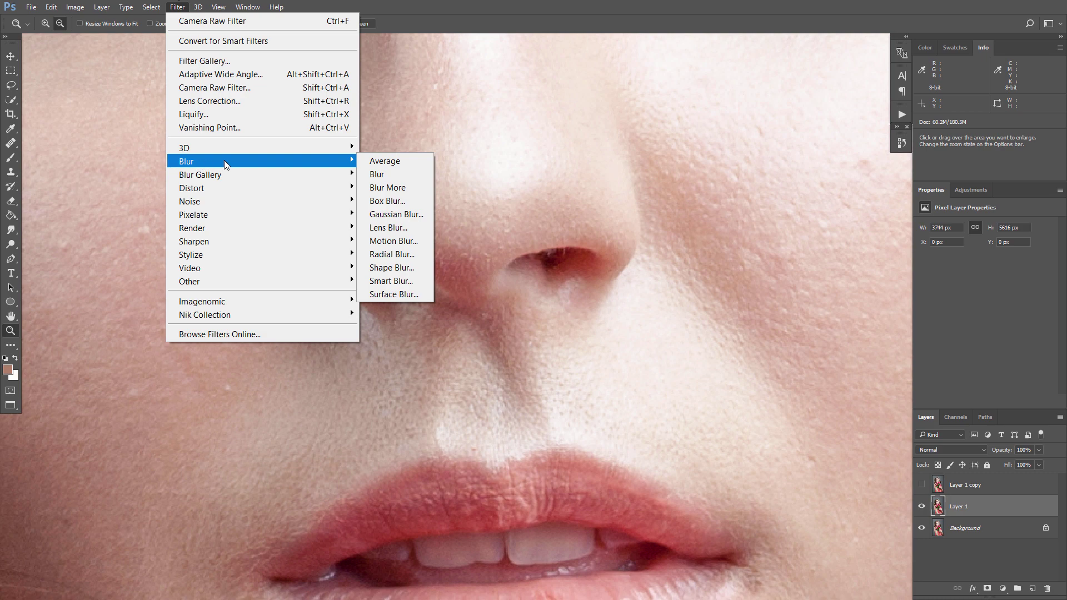
click(394, 215)
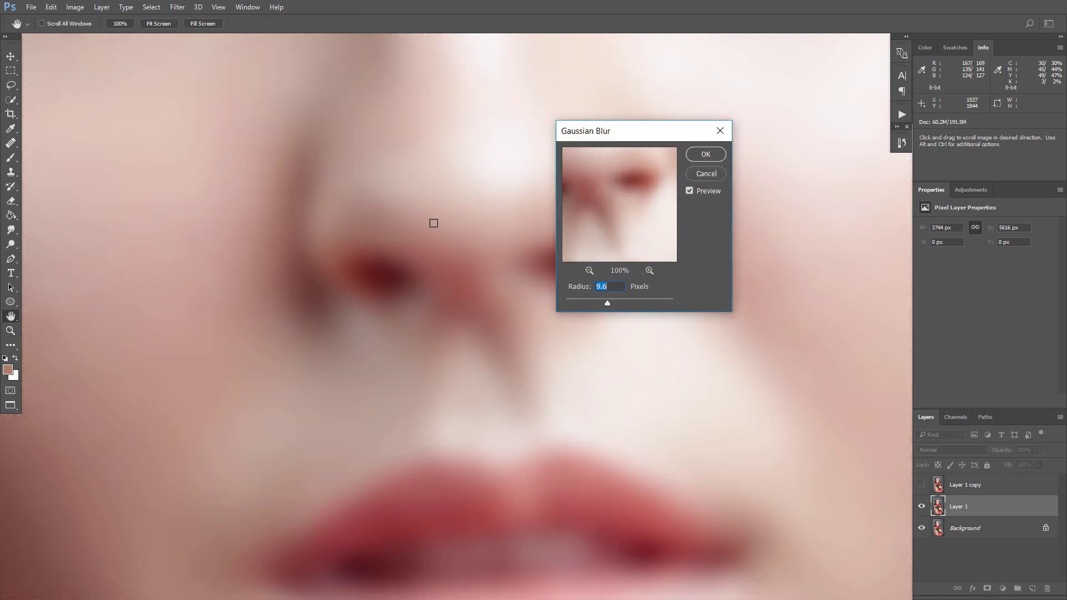
drag(568, 305, 555, 305)
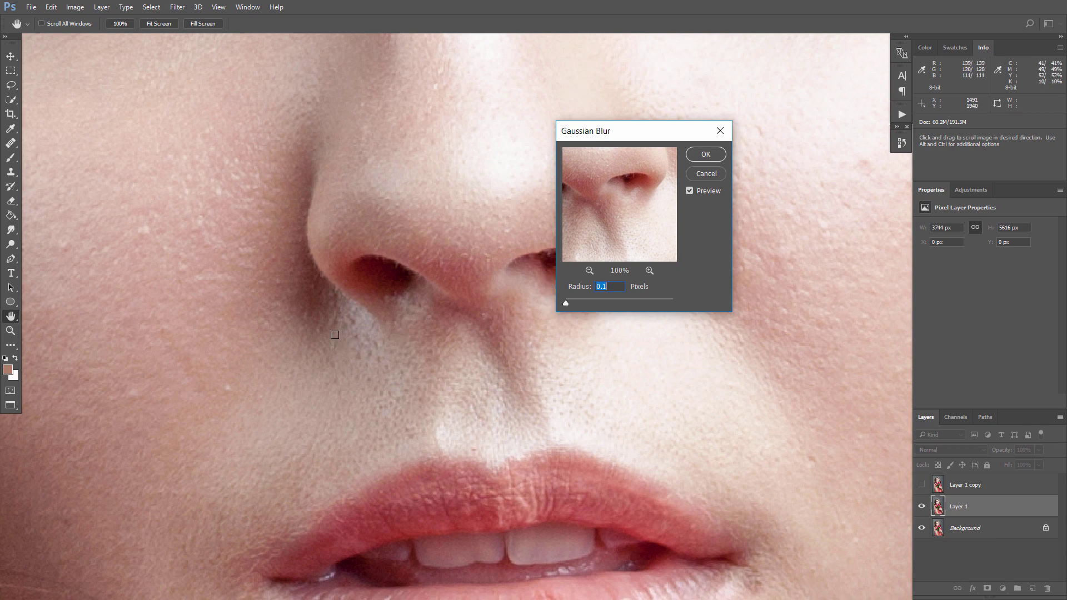
click(330, 333)
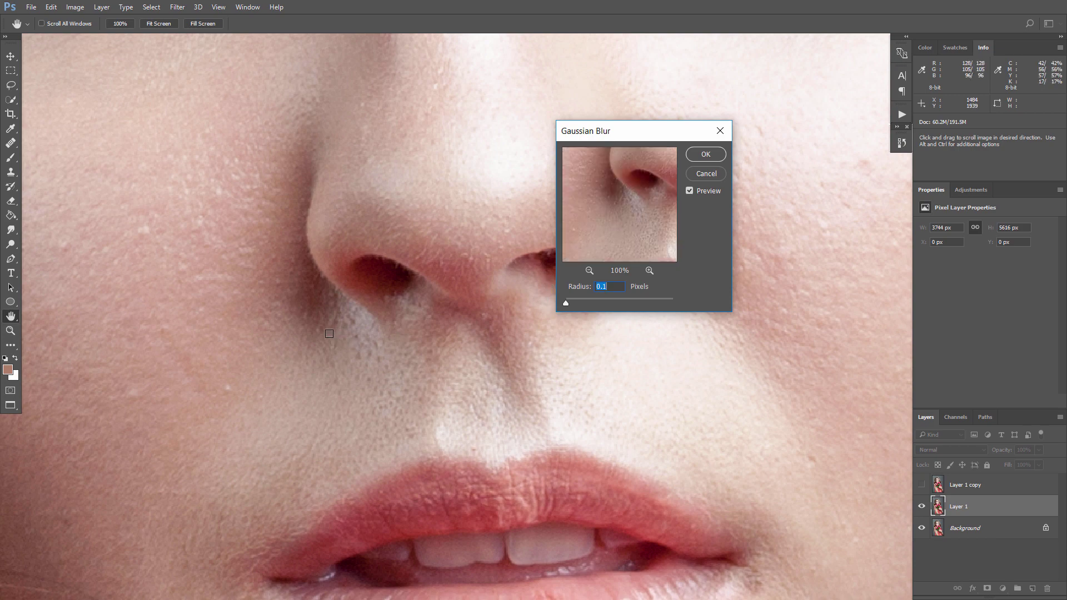
click(648, 271)
drag(384, 318, 362, 351)
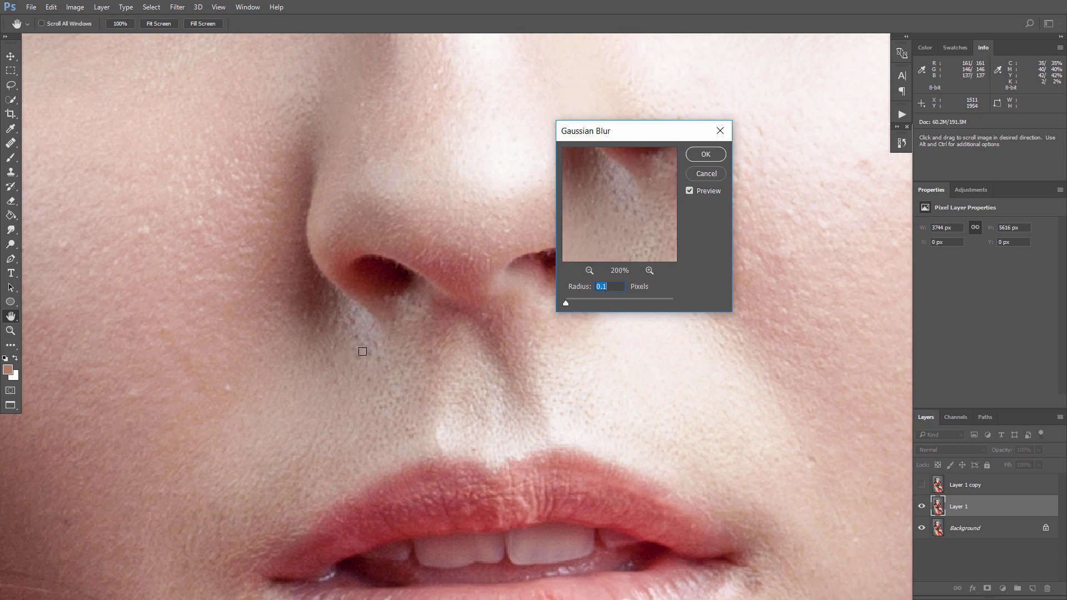
drag(564, 303, 585, 304)
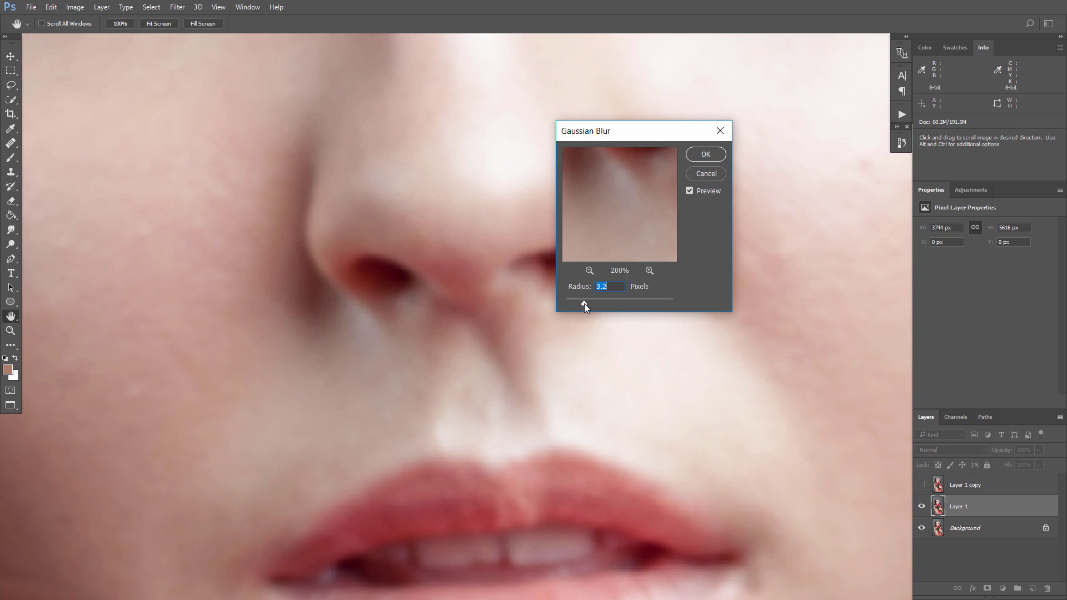
Examine the blur preview on the cheek and the skin under the eye, and move the Gaussian Blur dialog off the nose
click(234, 109)
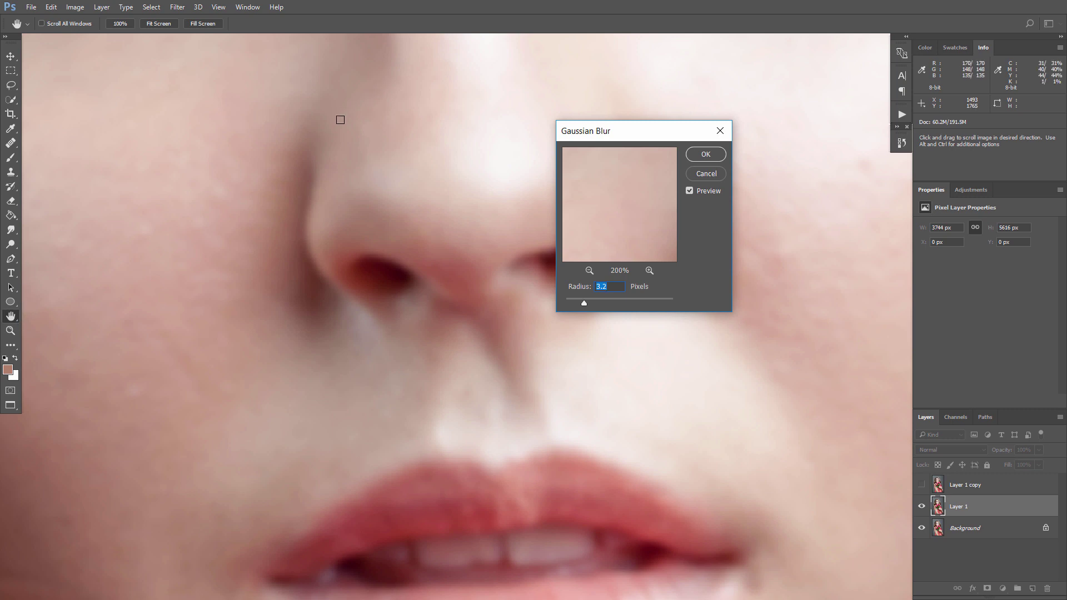
key(ctrl+minus)
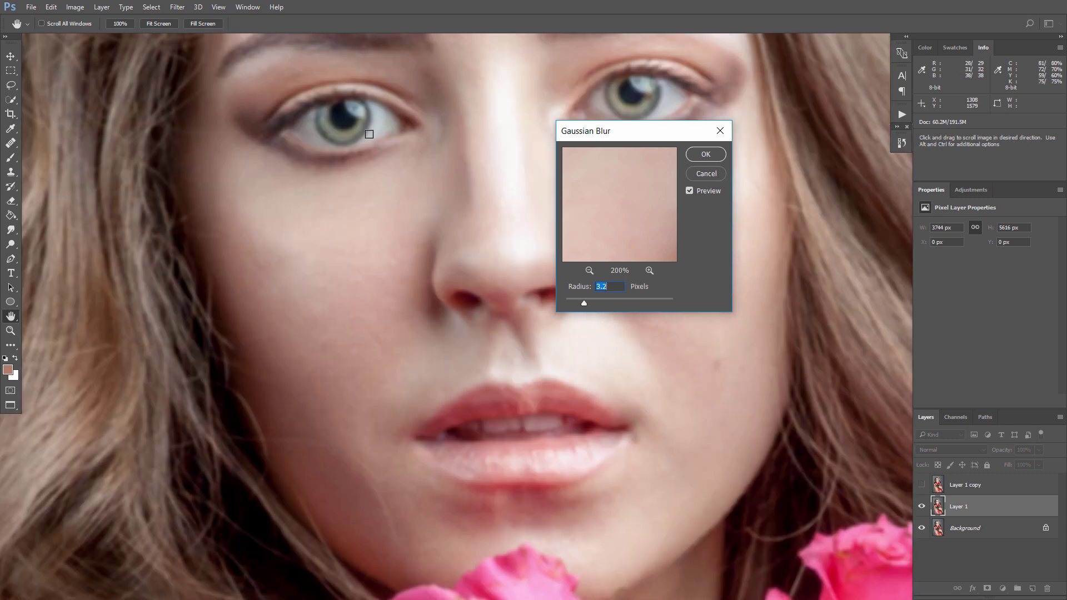
click(369, 161)
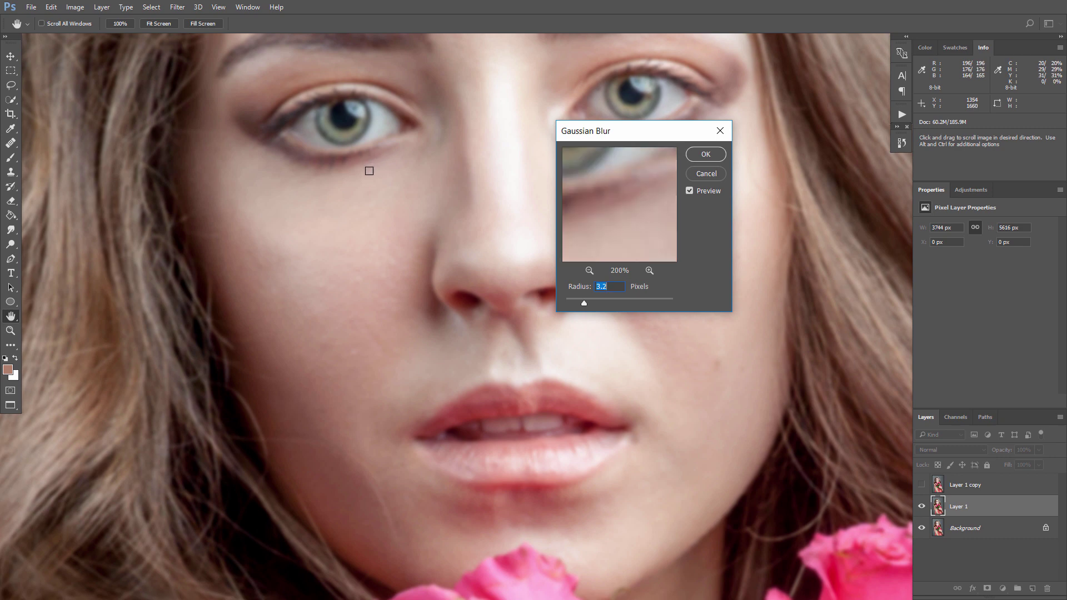
click(368, 171)
click(355, 178)
click(285, 176)
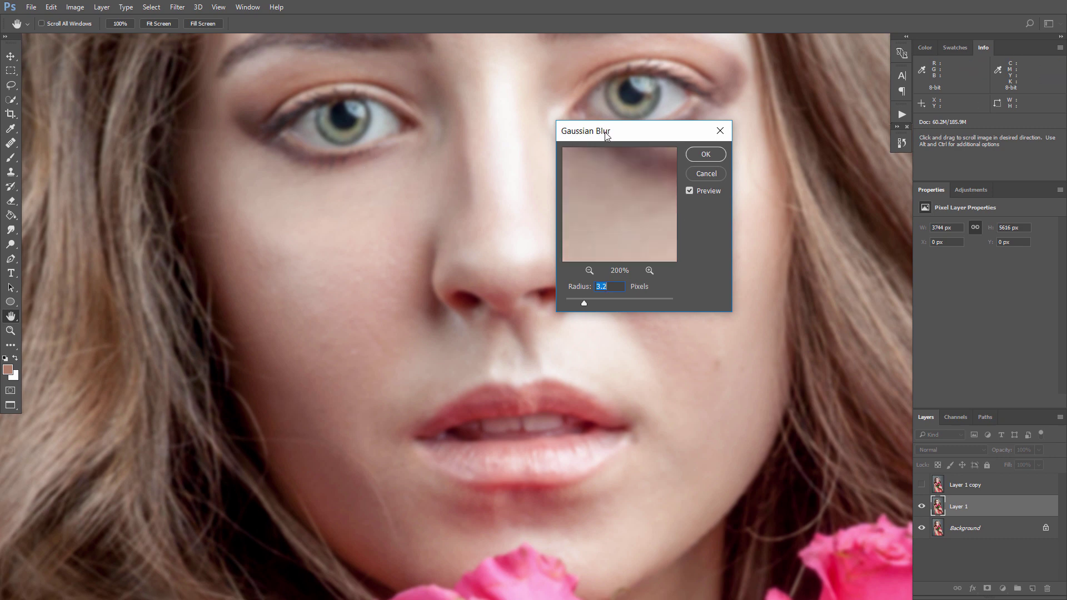
drag(604, 131, 652, 215)
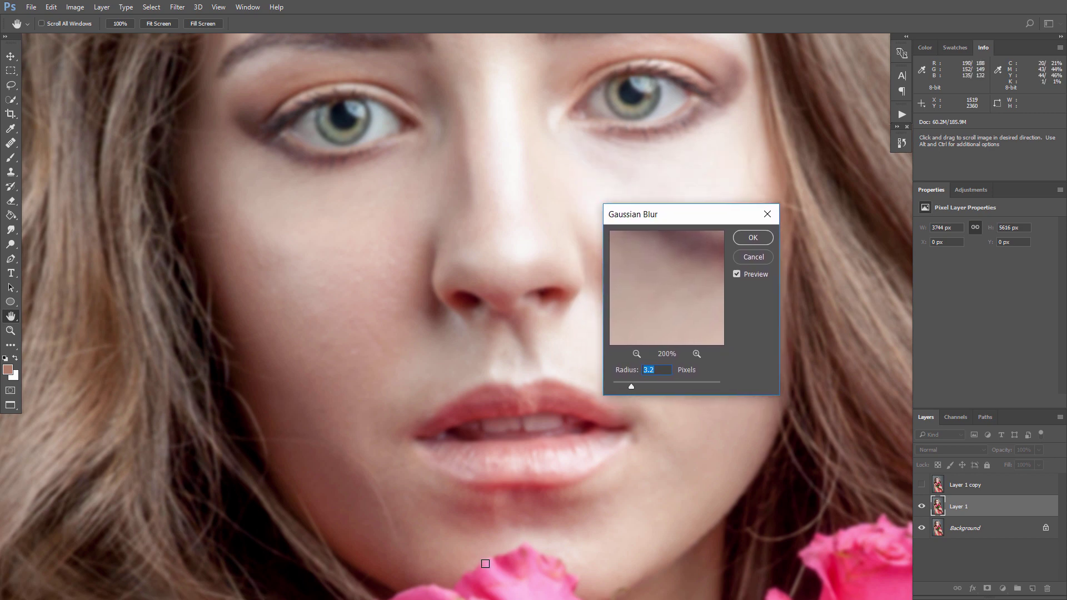
Apply the Gaussian Blur to Layer 1, then select Layer 1 copy and make it visible
click(483, 535)
click(746, 239)
key(z)
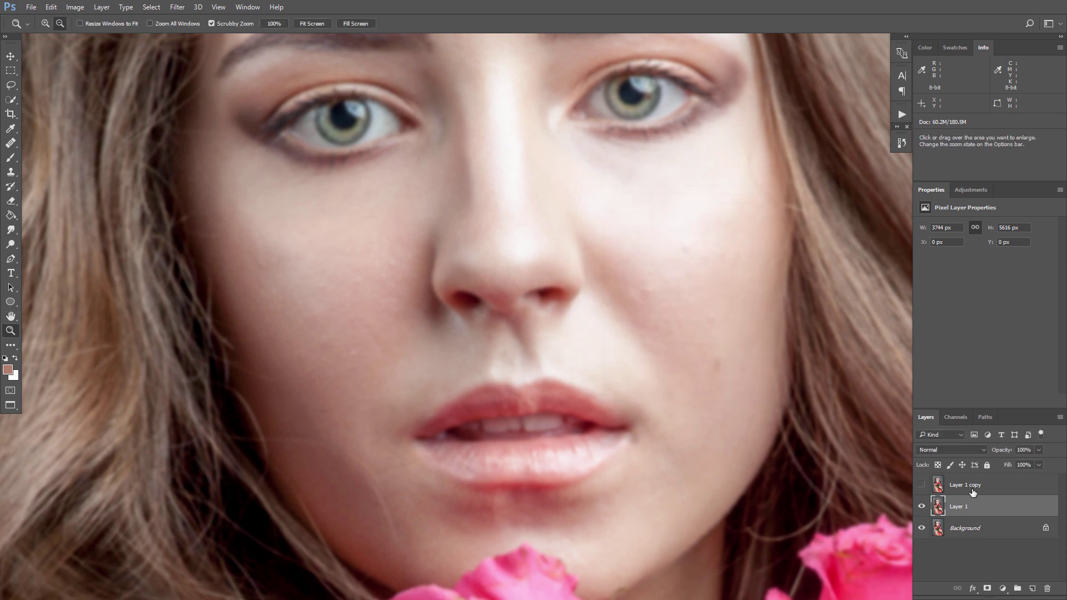
click(937, 483)
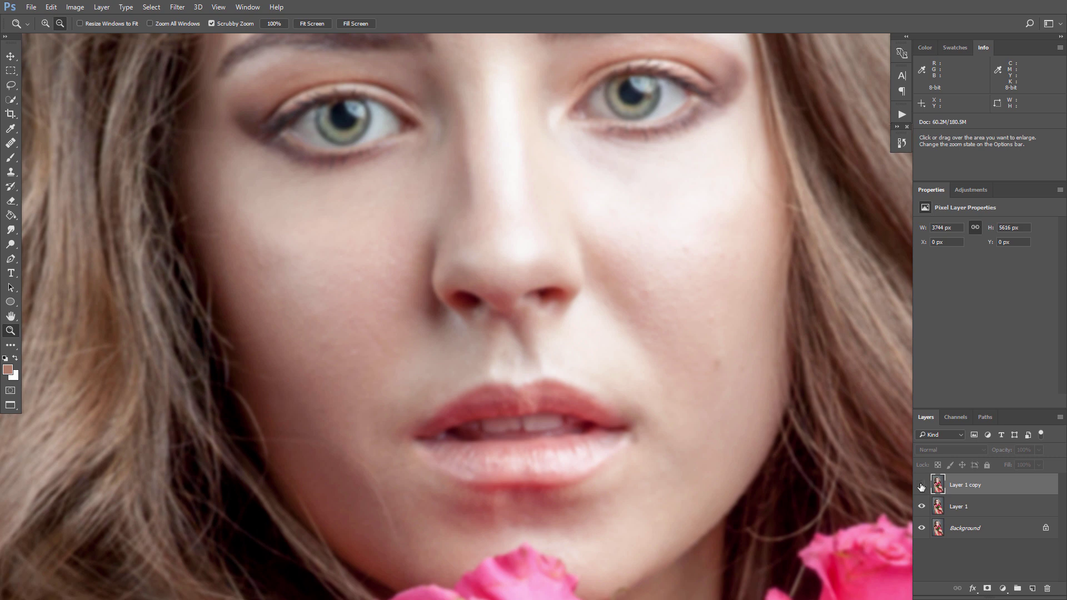
click(921, 485)
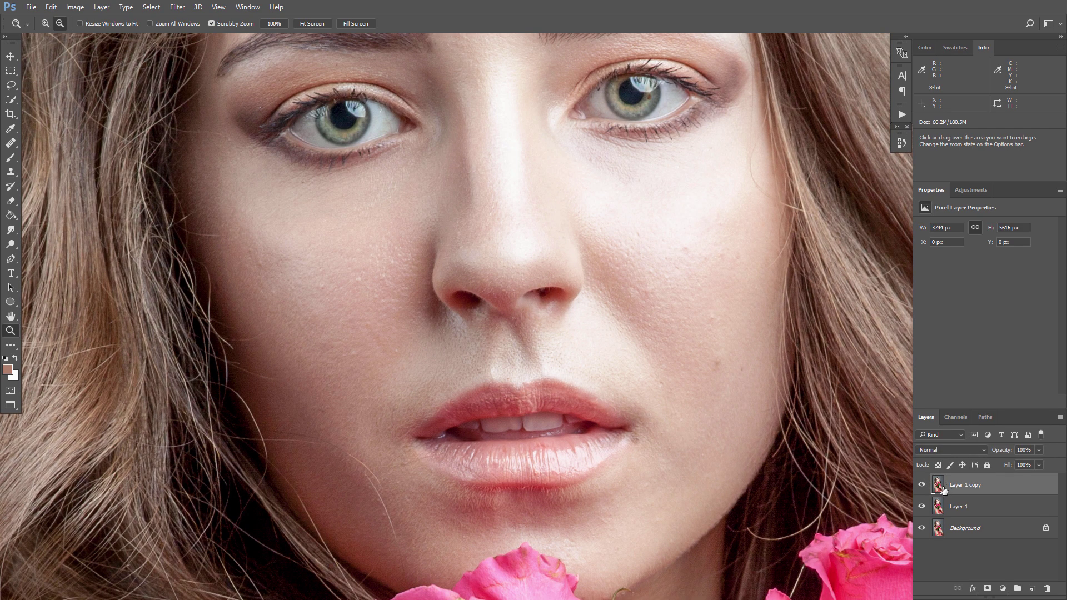
Use Apply Image on Layer 1 copy with Layer 1 as source, Subtract blending, scale 2 and offset 128
click(78, 8)
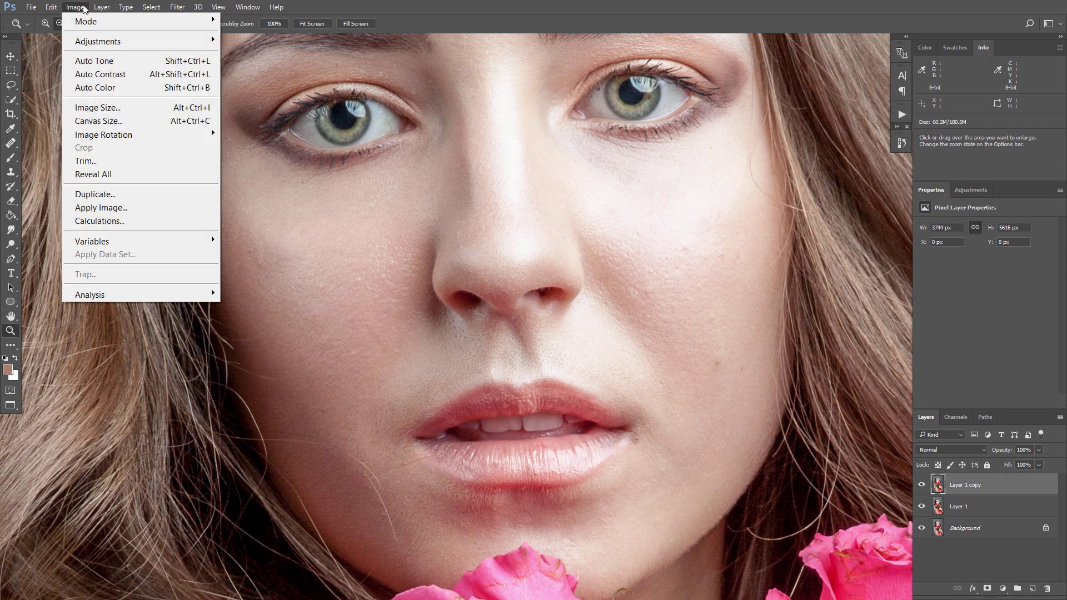
click(134, 208)
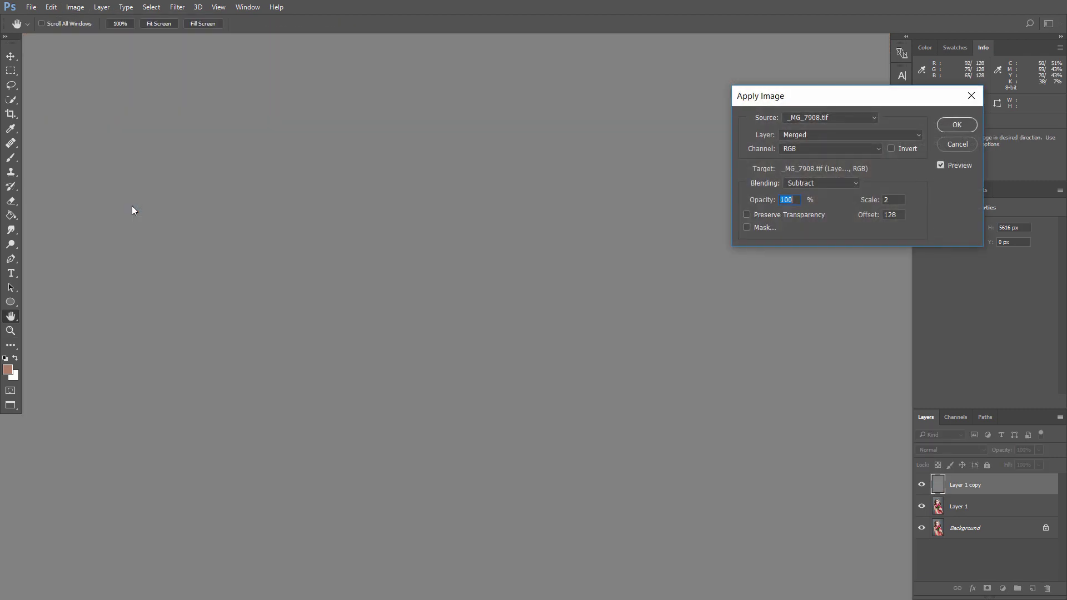
click(785, 138)
click(796, 169)
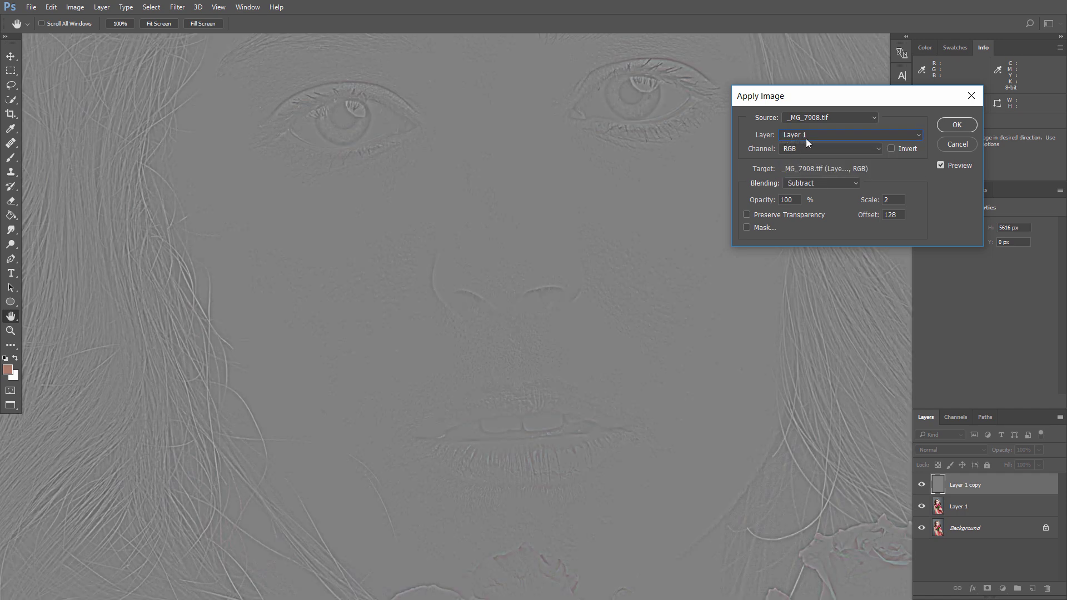
click(815, 183)
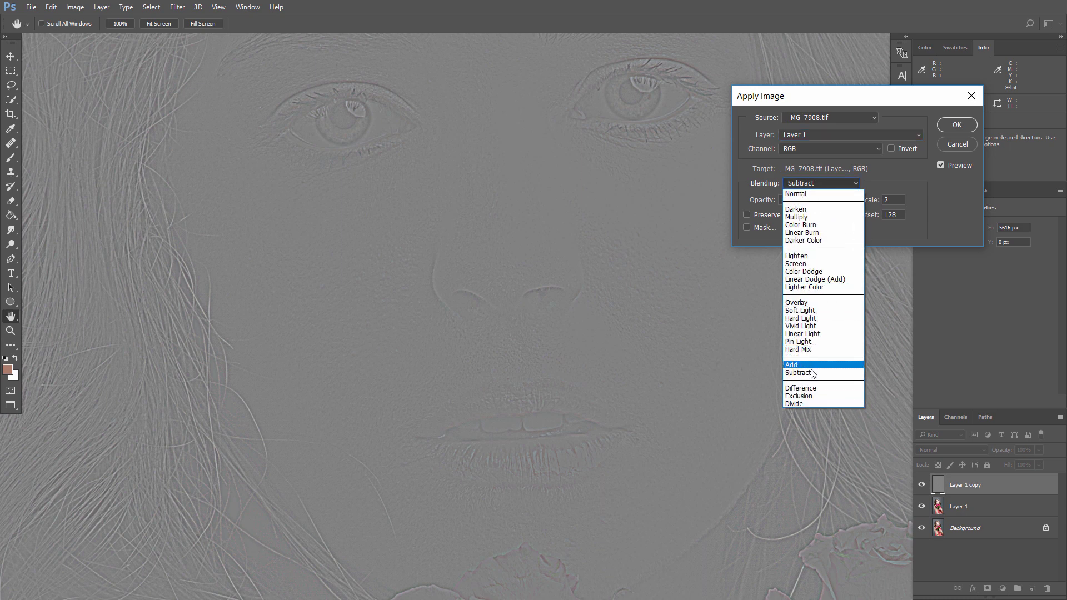
click(813, 373)
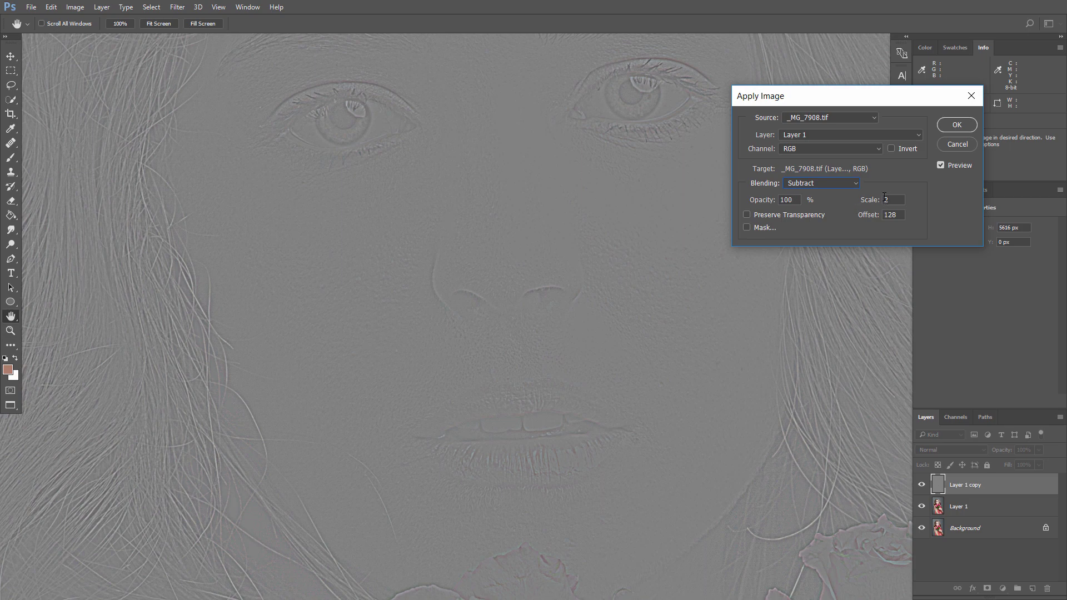
key(z)
click(956, 124)
Set the blend mode of the grey Layer 1 copy to Linear Light
alt+click(440, 244)
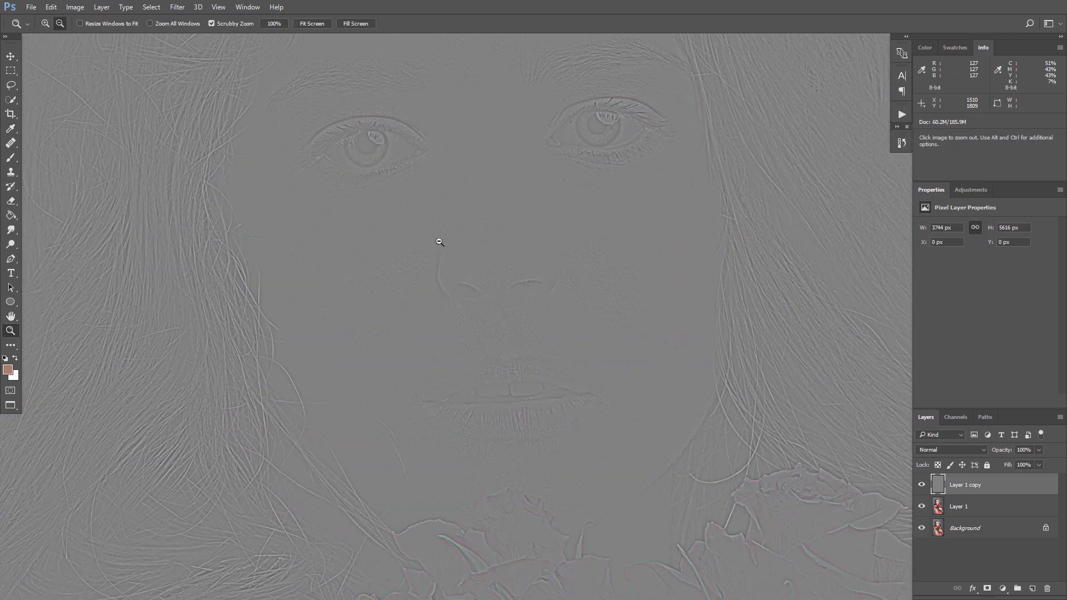
alt+click(439, 241)
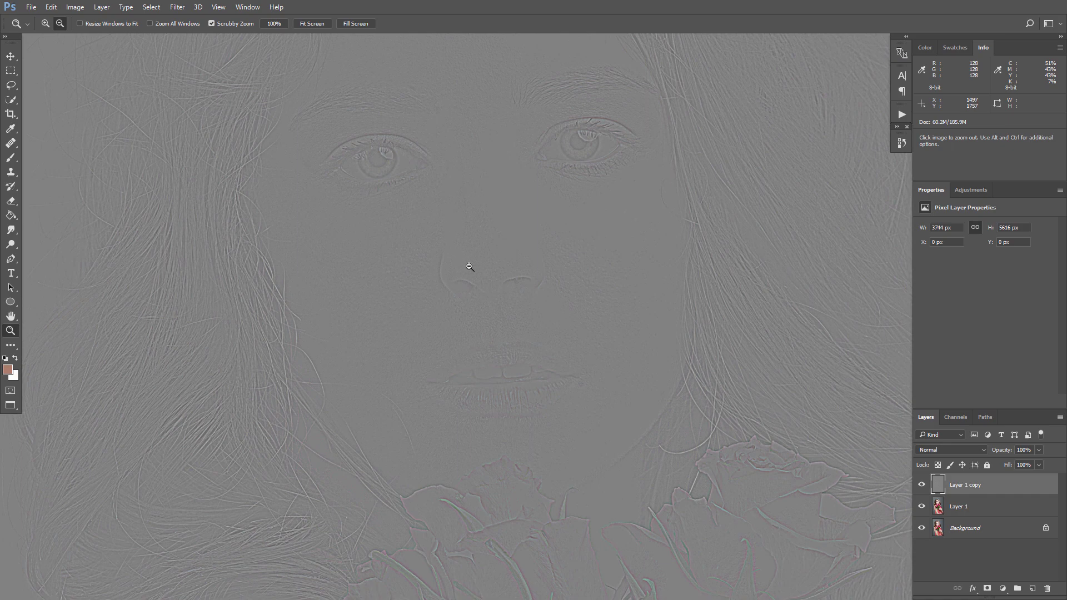
drag(497, 275, 523, 285)
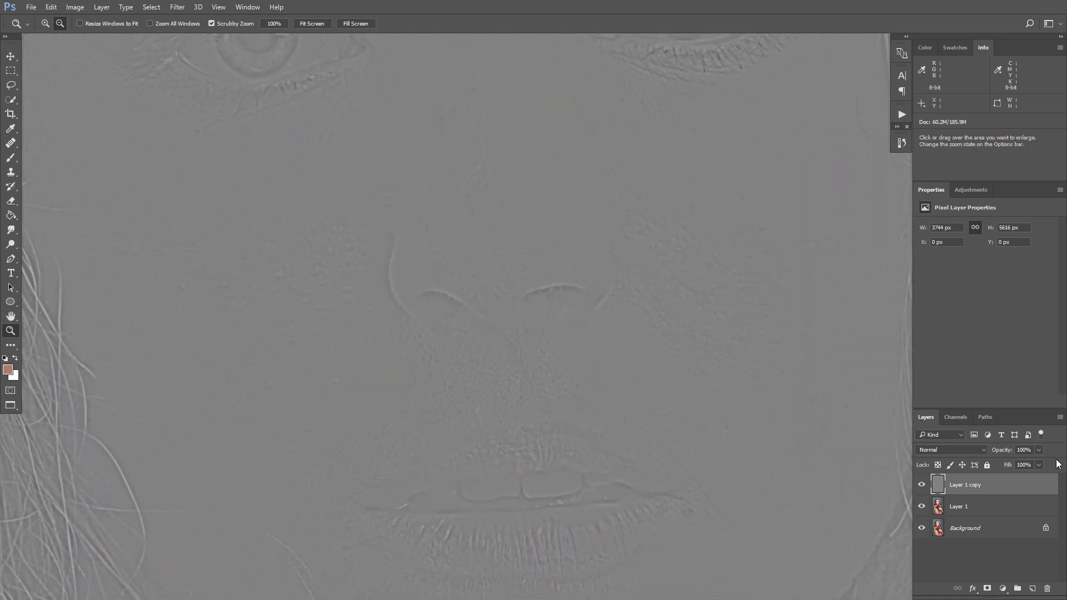
click(959, 451)
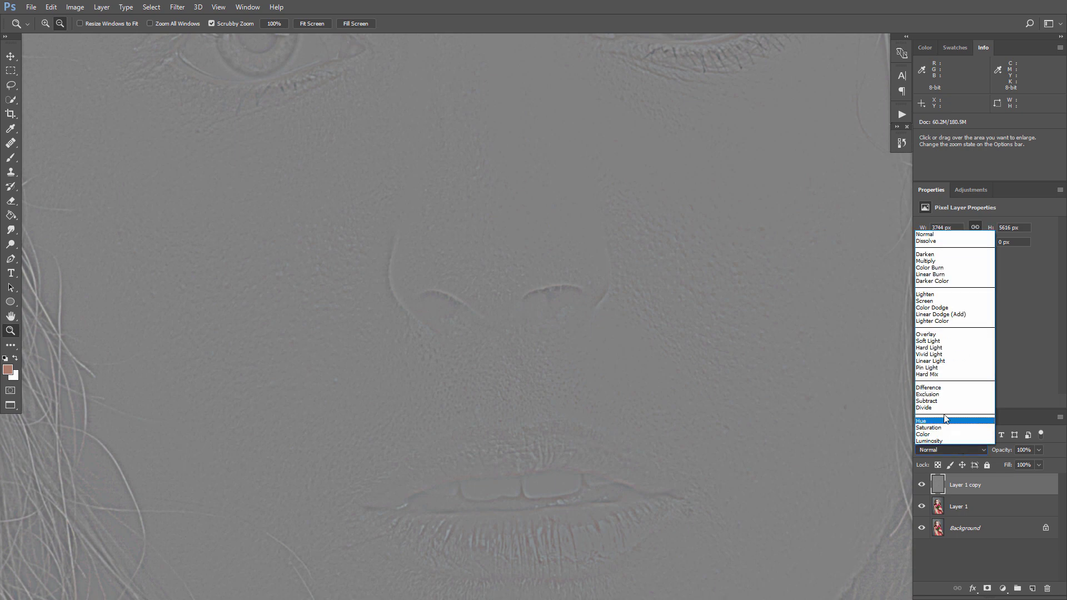
click(934, 361)
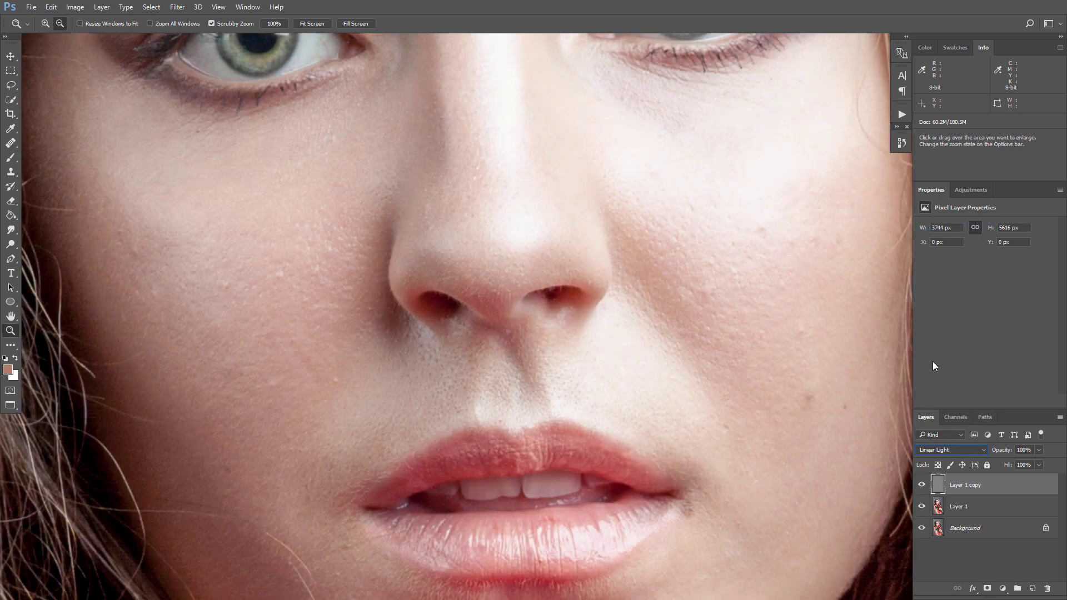
Group Layer 1 copy and Layer 1 together
alt+click(640, 412)
shift+click(999, 511)
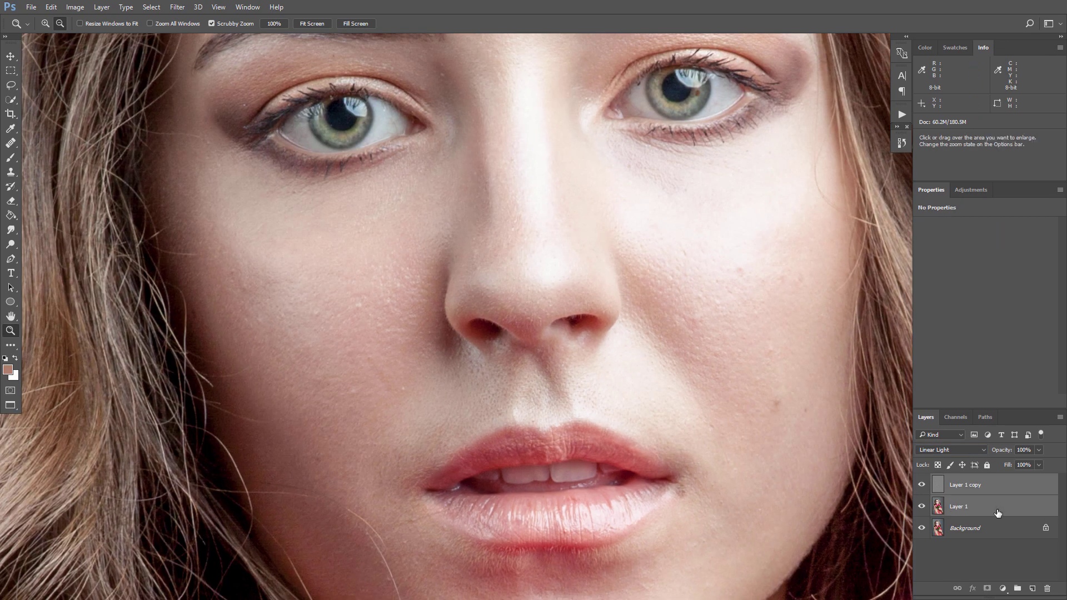
key(ctrl+g)
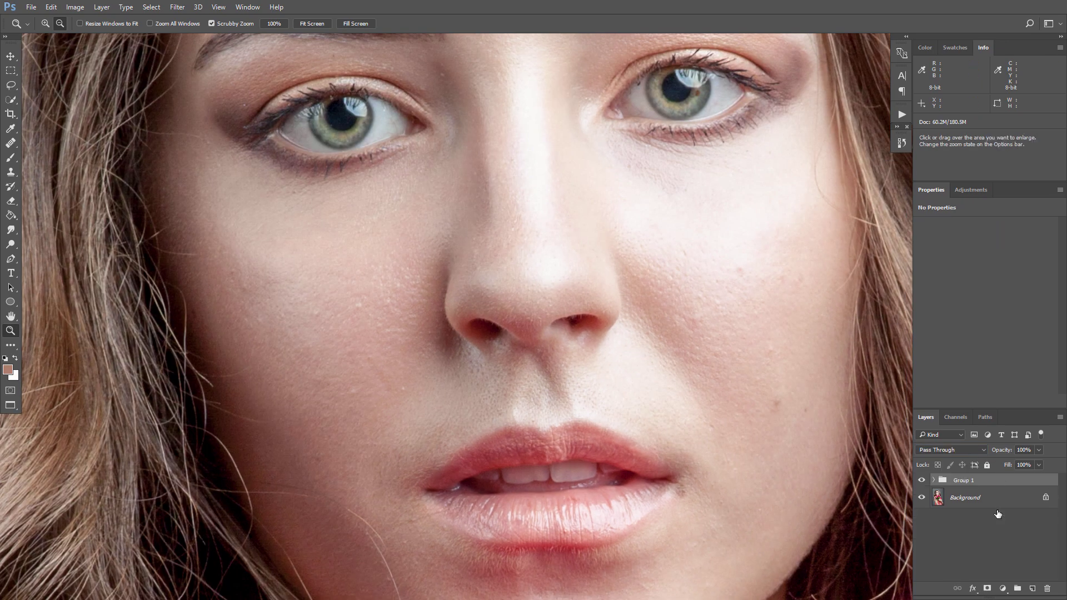
Compare the face before and after retouching by toggling Group 1's visibility, including a close look at the eye area
click(921, 481)
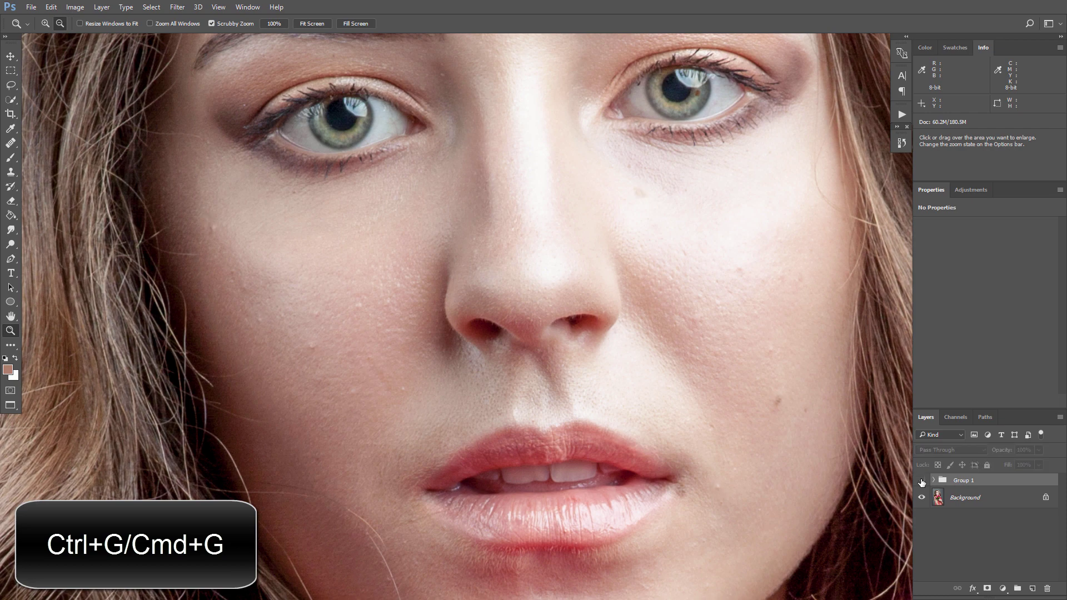
click(921, 481)
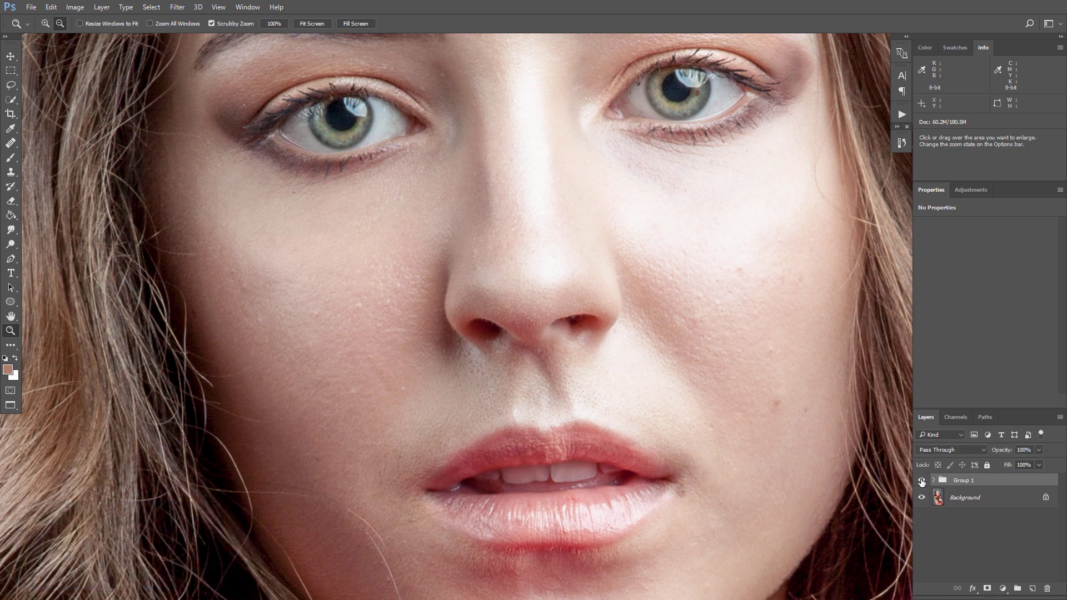
click(695, 112)
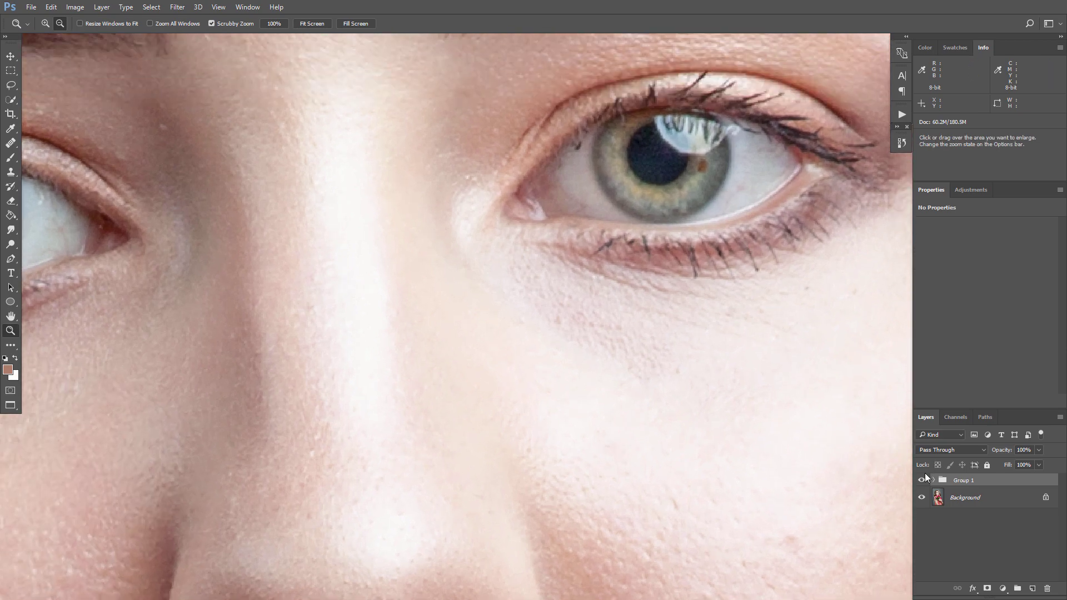
click(921, 480)
click(921, 481)
click(921, 481)
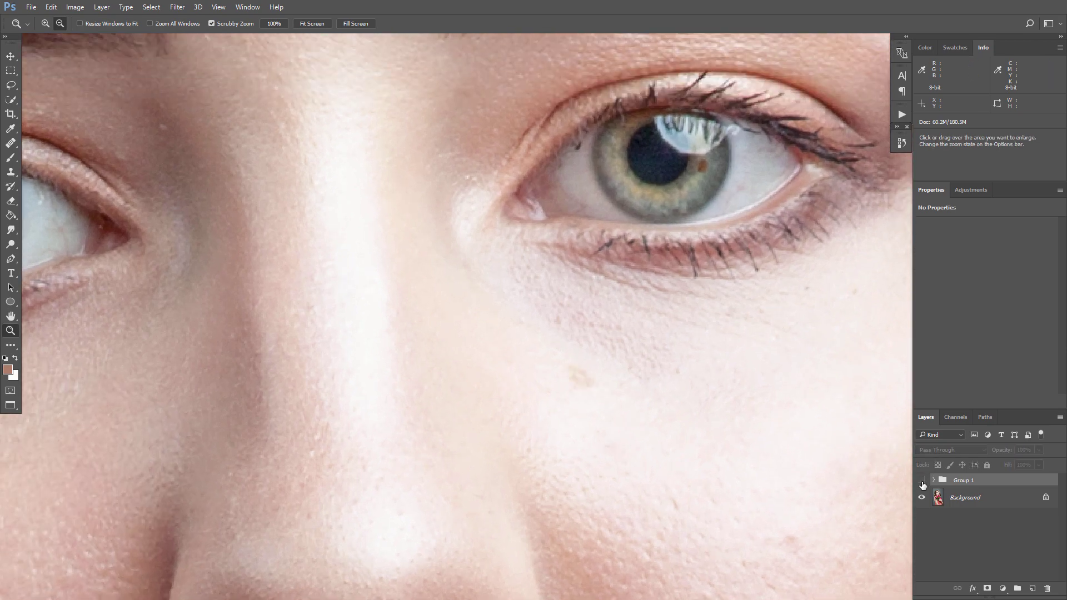
click(922, 482)
alt+click(729, 341)
scroll(686, 333, down, 2)
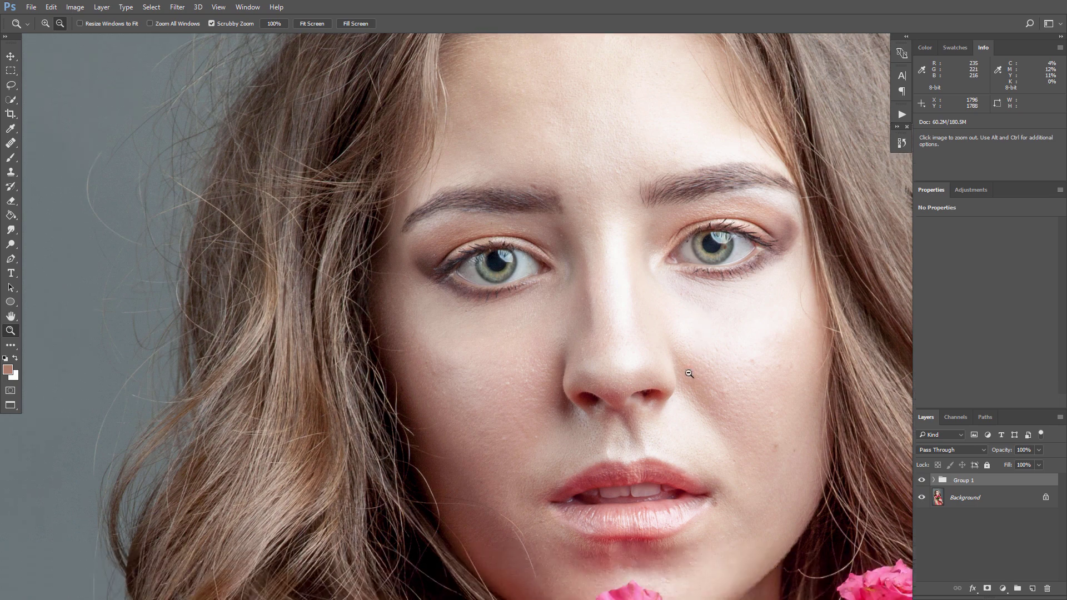
Expand Group 1, select Layer 1 copy and inspect the skin texture around the nose and mouth
click(683, 440)
click(934, 481)
click(951, 498)
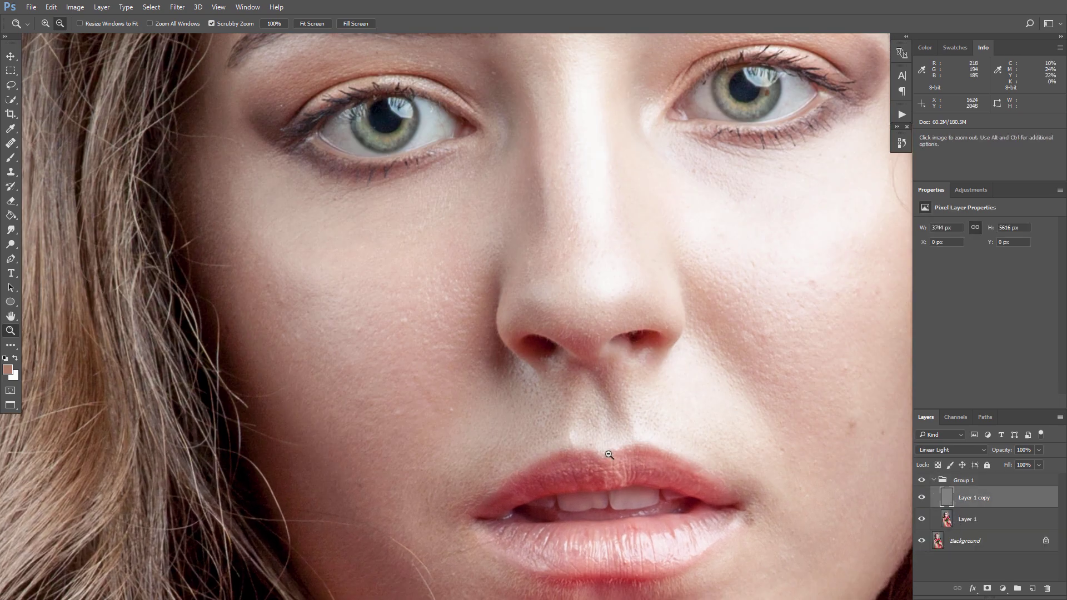
drag(534, 418, 587, 363)
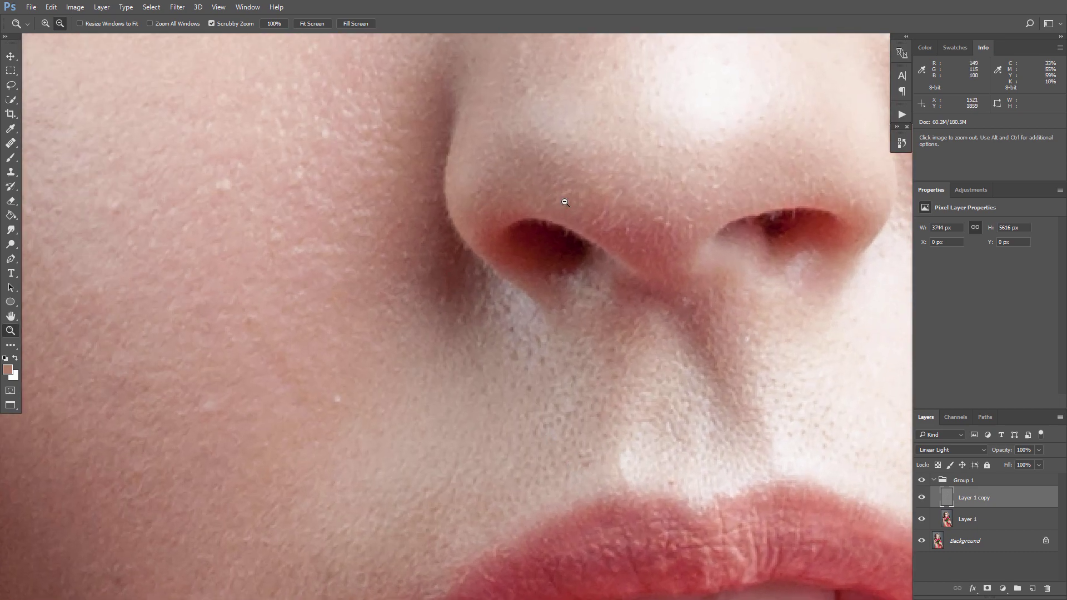
scroll(557, 380, down, 10)
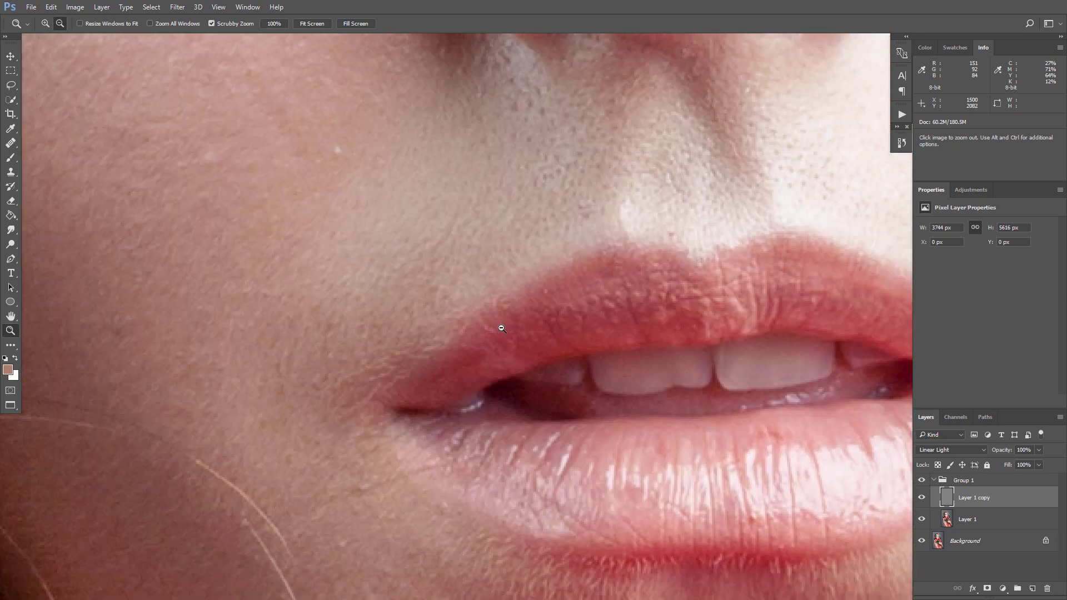
scroll(723, 540, up, 5)
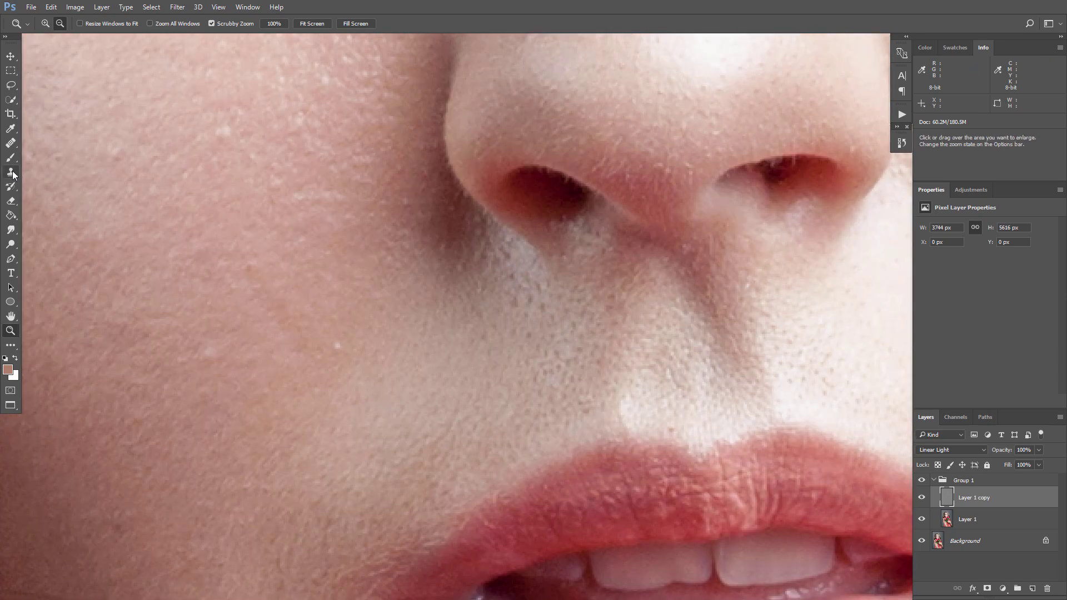
Activate the Clone Stamp tool with sampling limited to Current Layer and open its brush size and hardness settings
click(10, 172)
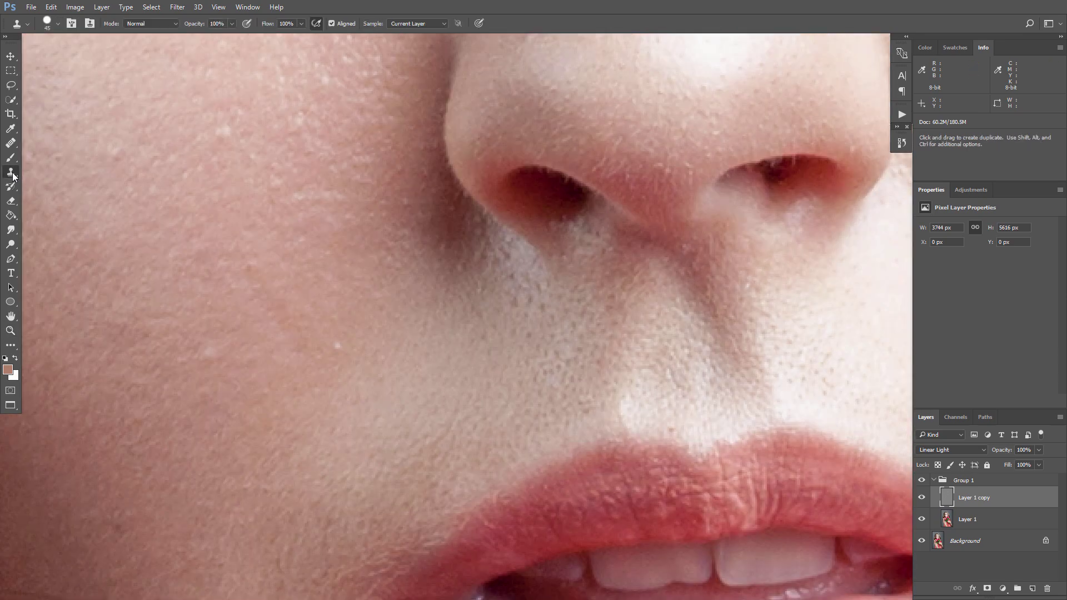
click(397, 23)
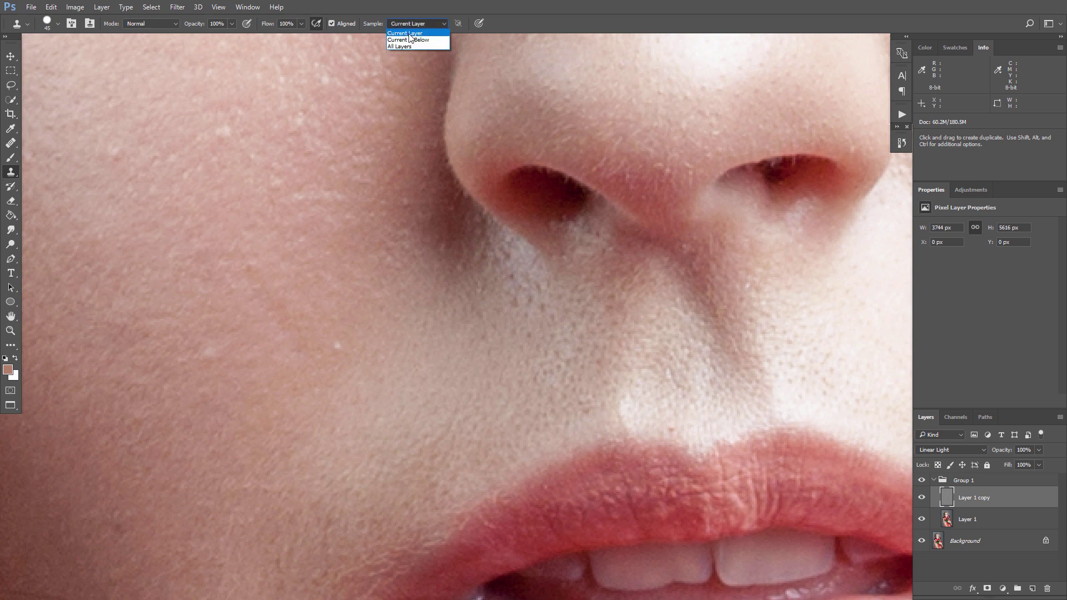
click(410, 34)
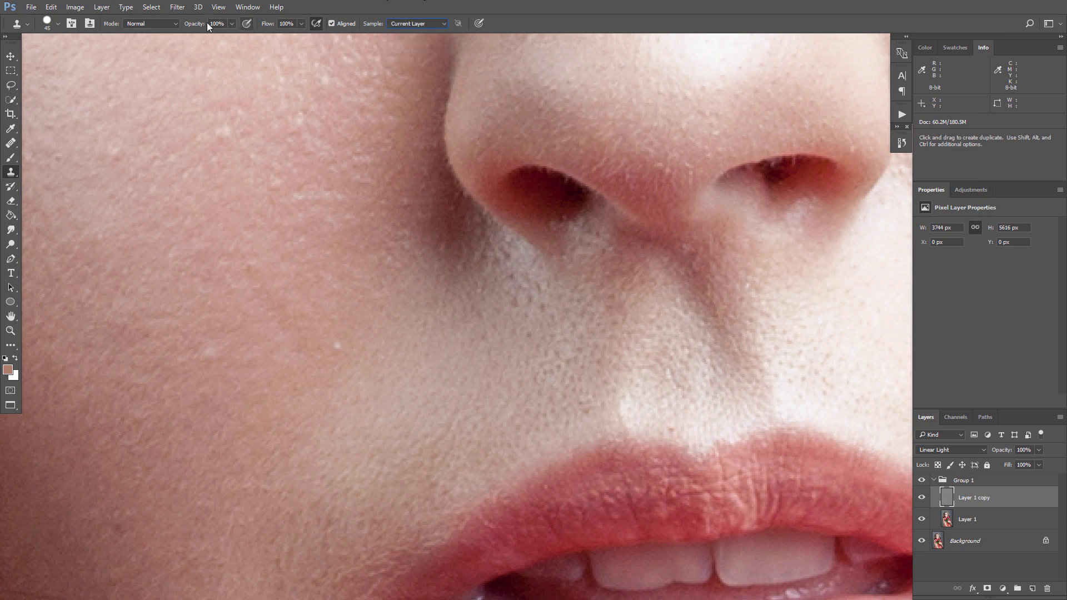
click(58, 24)
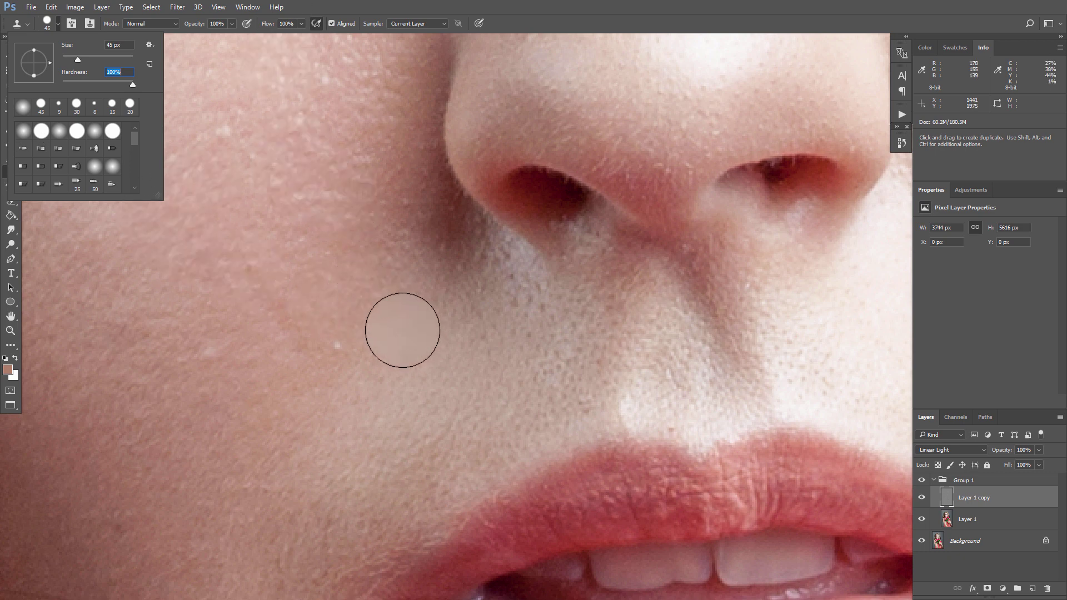
Clone cleaner skin texture over the pores beside the nostril and above the upper lip, adjusting the brush size to fit each area
alt+click(413, 327)
mouse_move(481, 330)
mouse_down()
mouse_move(533, 311)
mouse_move(523, 322)
mouse_up()
key(bracketleft)
key(bracketleft)
key(bracketleft)
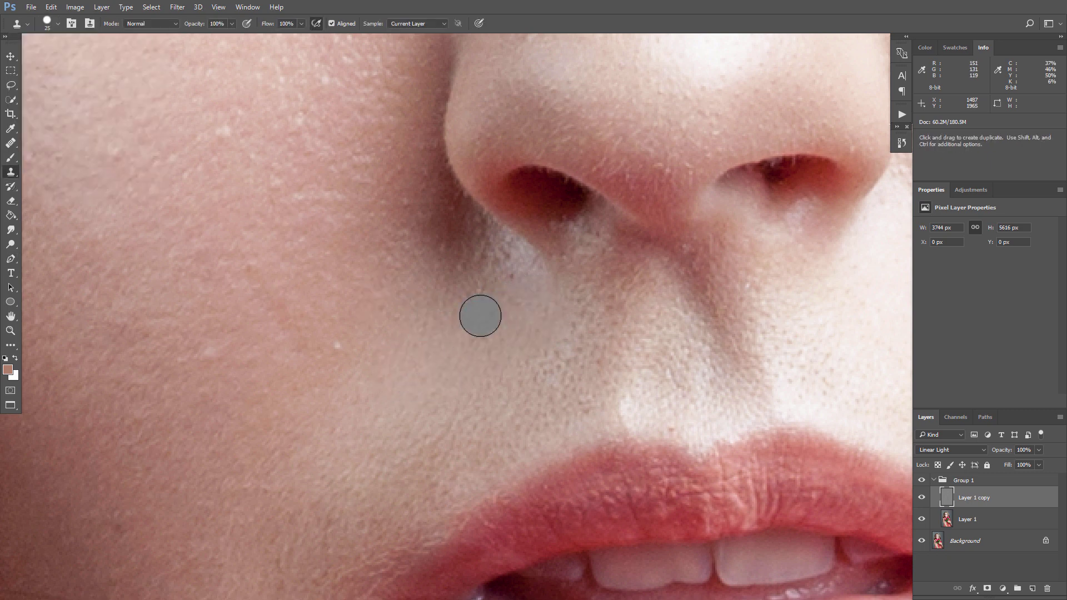
drag(498, 281, 506, 255)
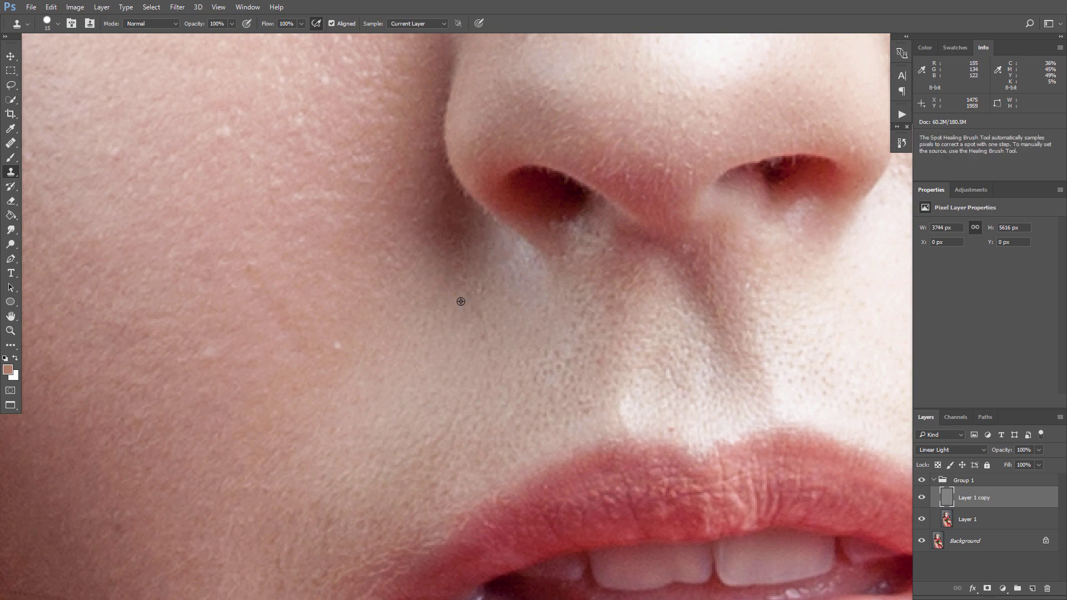
key(bracketright)
key(bracketright)
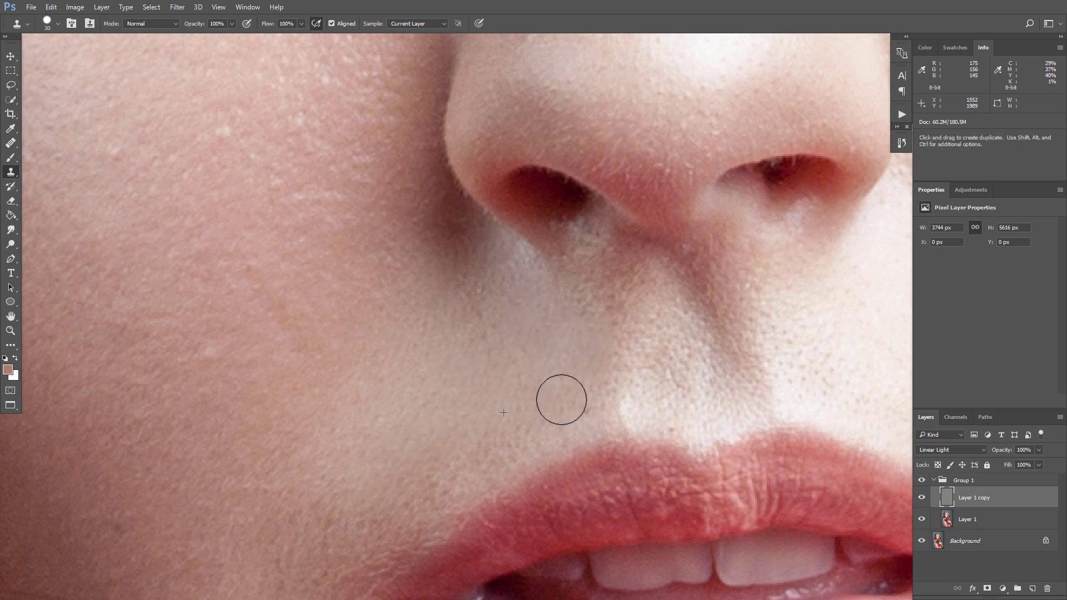
Clone smoother texture over the nose tip and the skin above both nostrils with the 30 px brush
scroll(567, 197, up, 3)
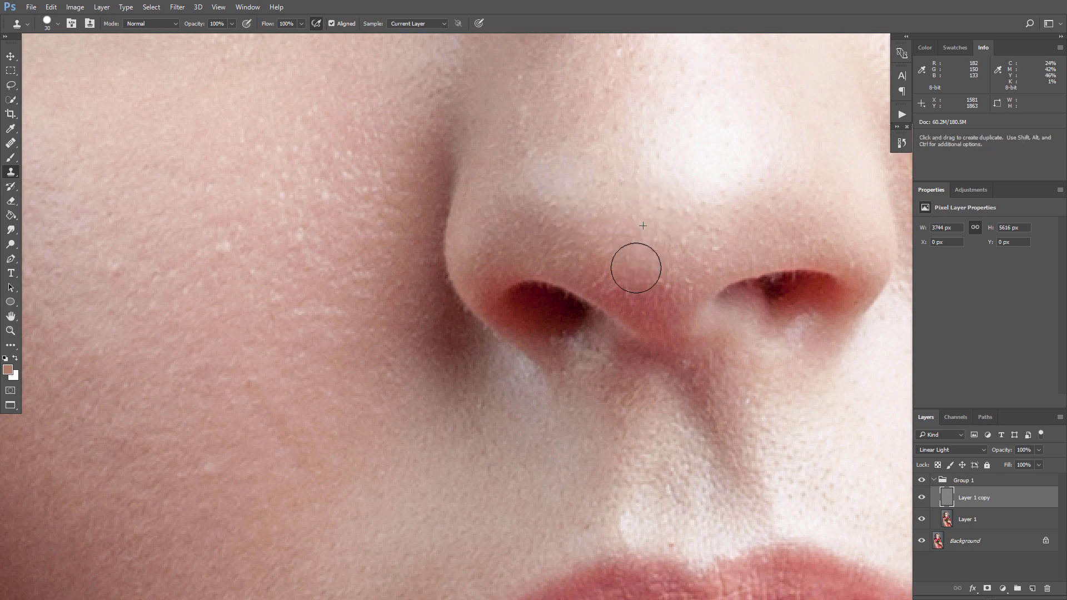
drag(633, 265, 658, 311)
drag(558, 225, 512, 237)
click(754, 235)
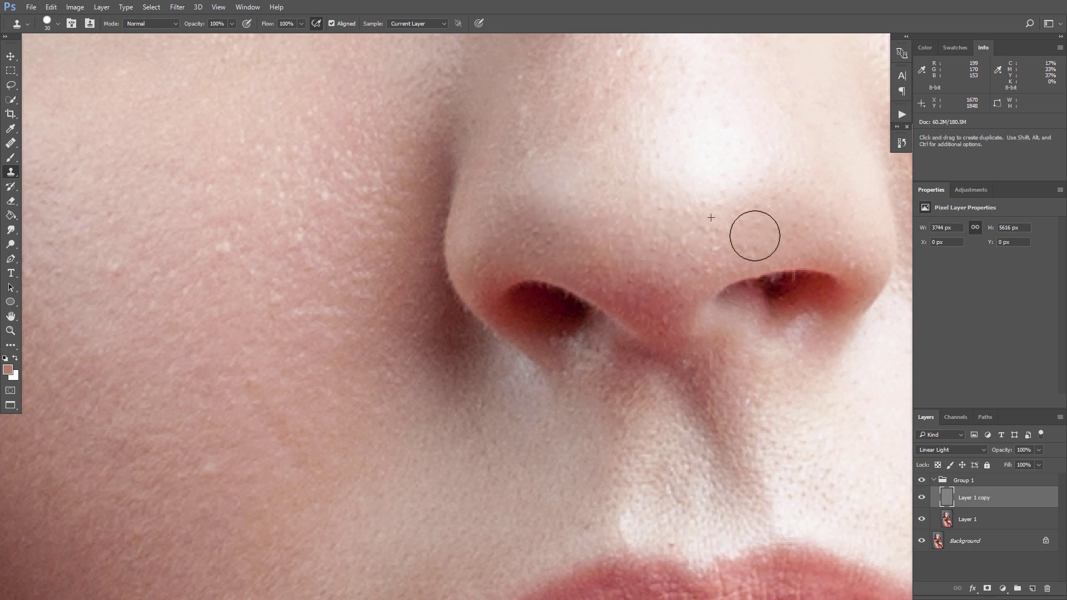
scroll(315, 261, down, 5)
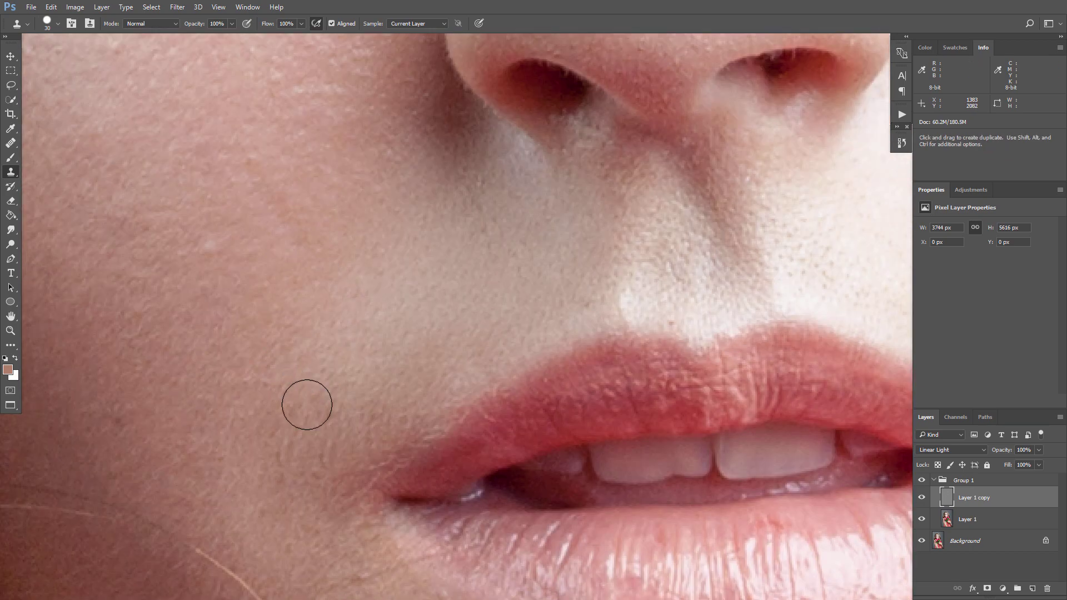
scroll(368, 415, down, 6)
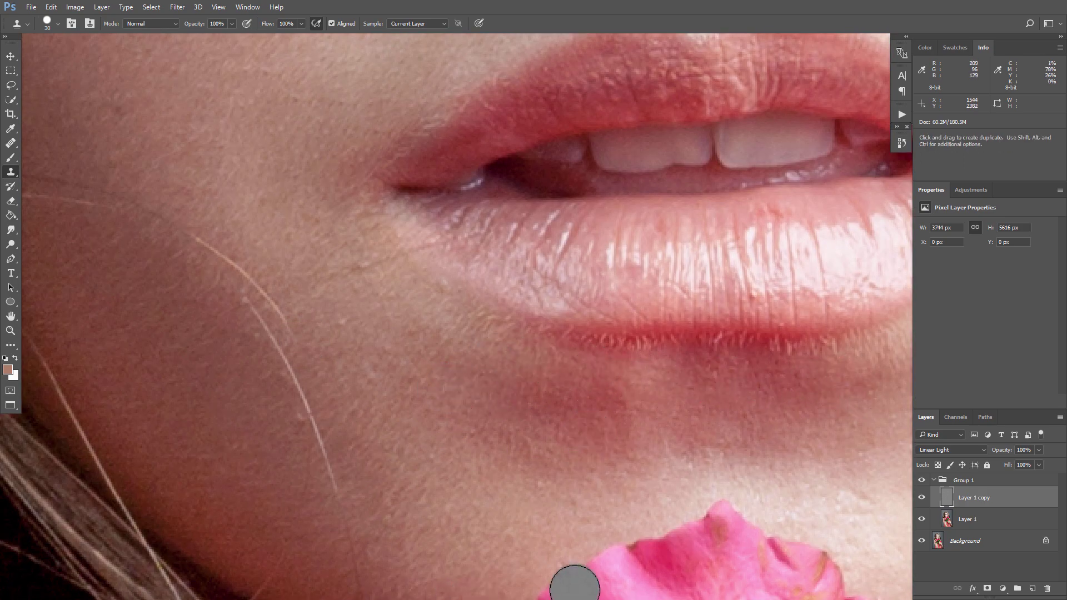
Clone skin texture over the fine hairs along the lower edge of the bottom lip with a 10 px brush
key(space)
mouse_move(578, 399)
mouse_down()
mouse_move(504, 397)
mouse_move(653, 398)
mouse_up()
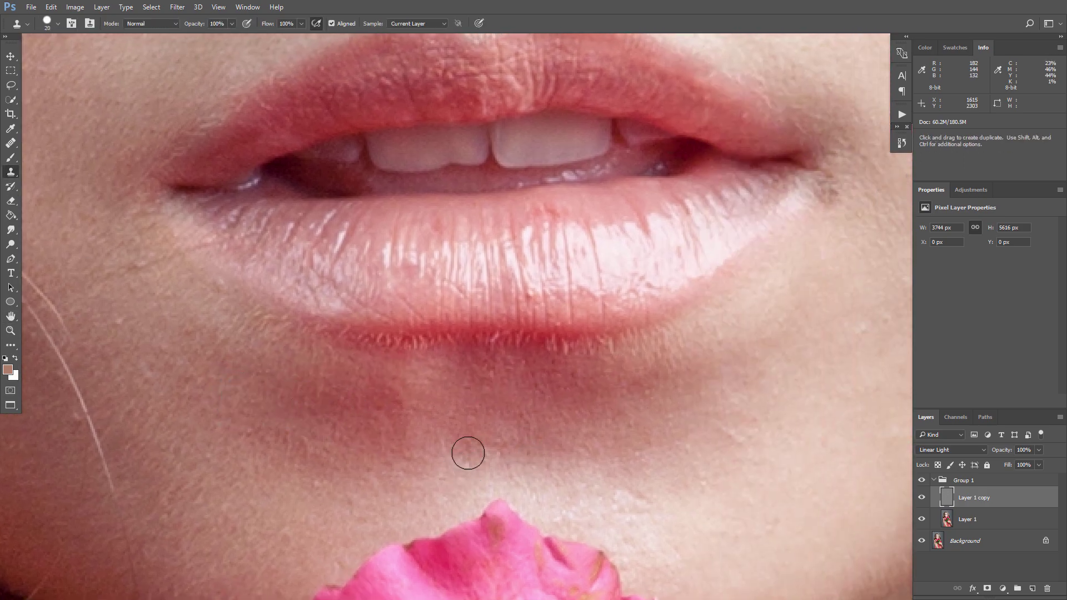
key(bracketleft)
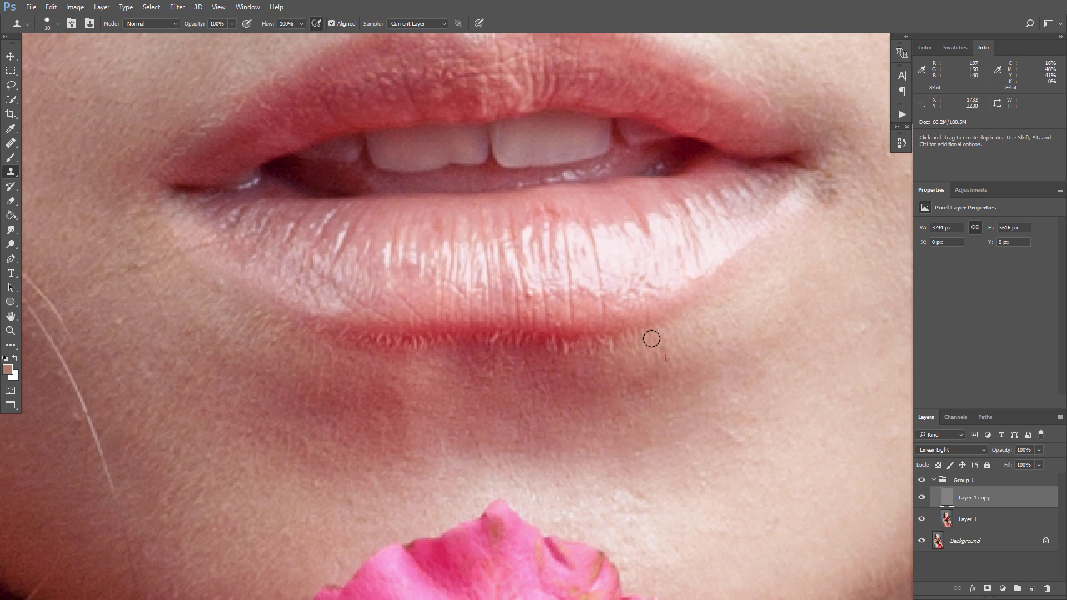
mouse_move(340, 346)
mouse_down()
mouse_move(409, 349)
mouse_move(325, 306)
mouse_move(360, 330)
mouse_move(452, 331)
mouse_up()
alt+click(326, 307)
alt+click(576, 321)
drag(550, 334, 482, 331)
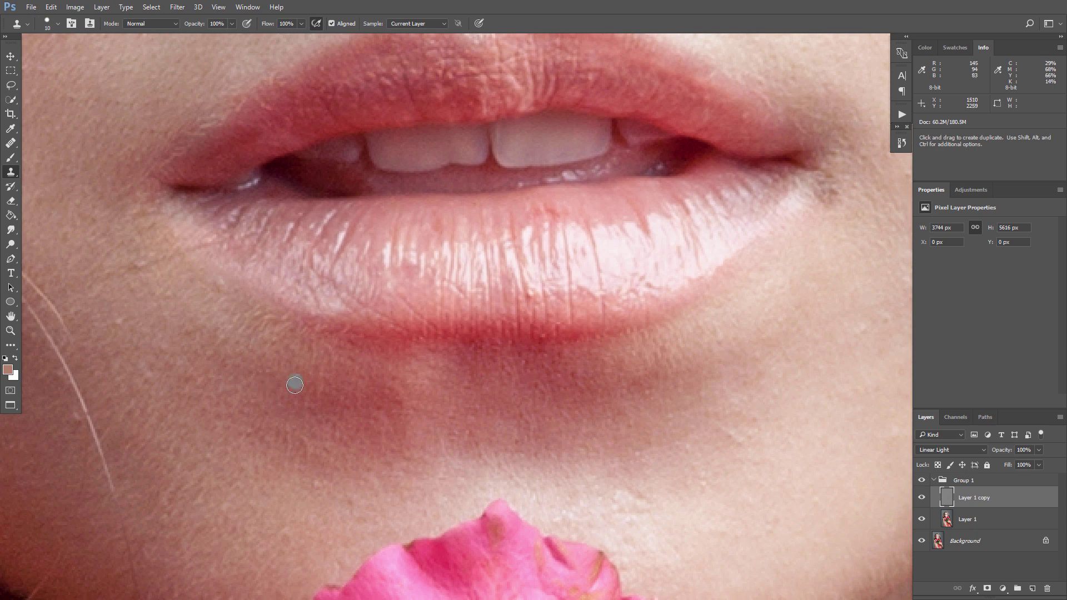
Clone cleaner skin texture over the rough patch beside the mouth corner and over the chin next to the rose
alt+click(813, 217)
mouse_move(817, 186)
mouse_down()
mouse_move(832, 158)
mouse_move(845, 203)
mouse_move(836, 149)
mouse_up()
alt+click(845, 203)
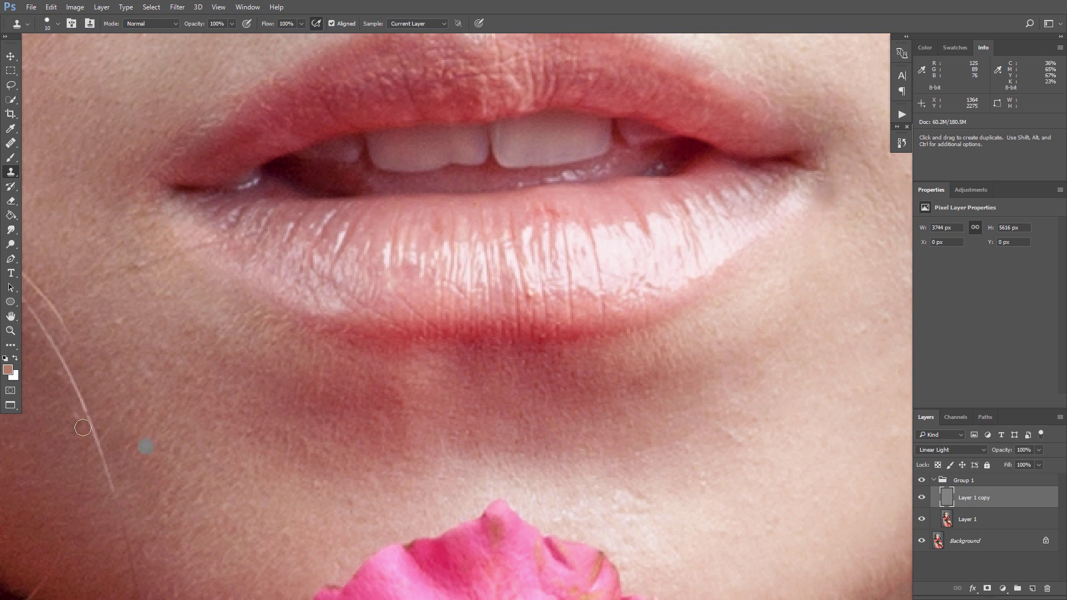
alt+click(658, 470)
drag(644, 501, 650, 504)
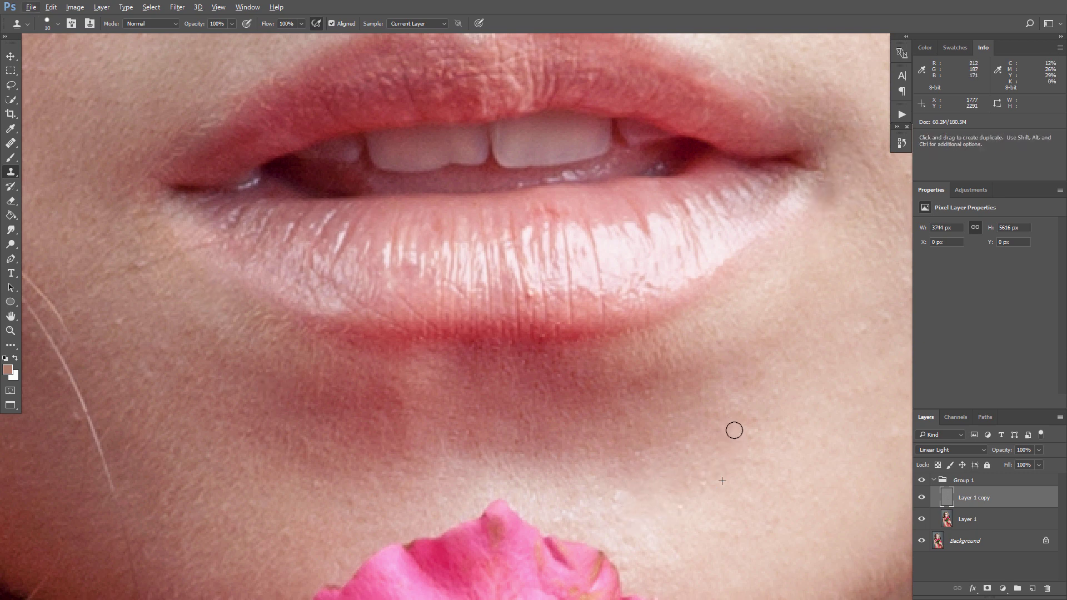
Clone clean skin texture over the stray hairs crossing the cheek and jaw beside the mouth
click(11, 331)
alt+click(535, 350)
drag(111, 314, 162, 340)
alt+click(518, 312)
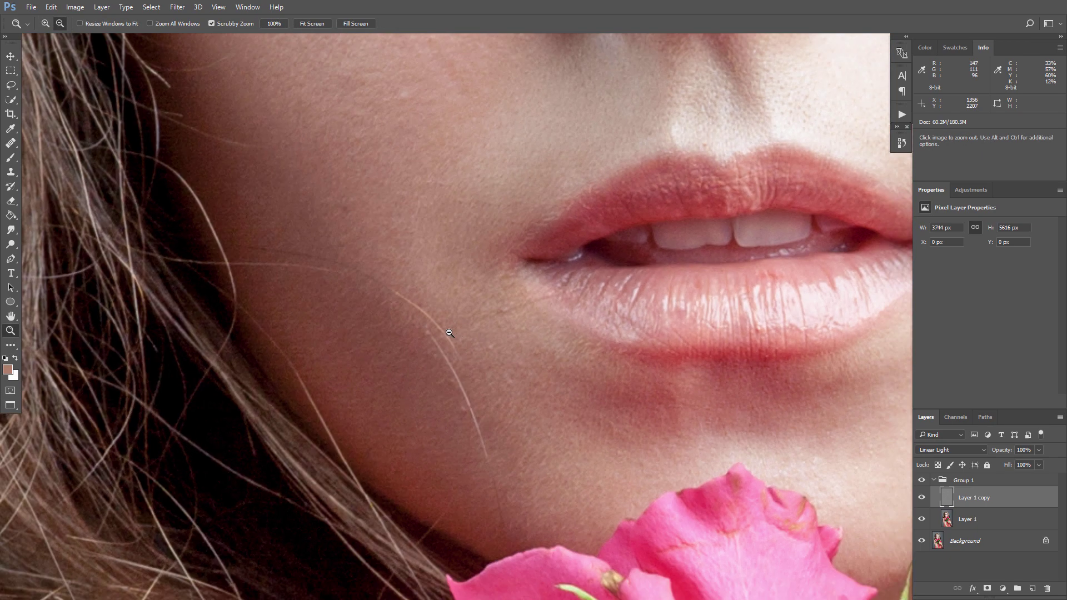
click(10, 173)
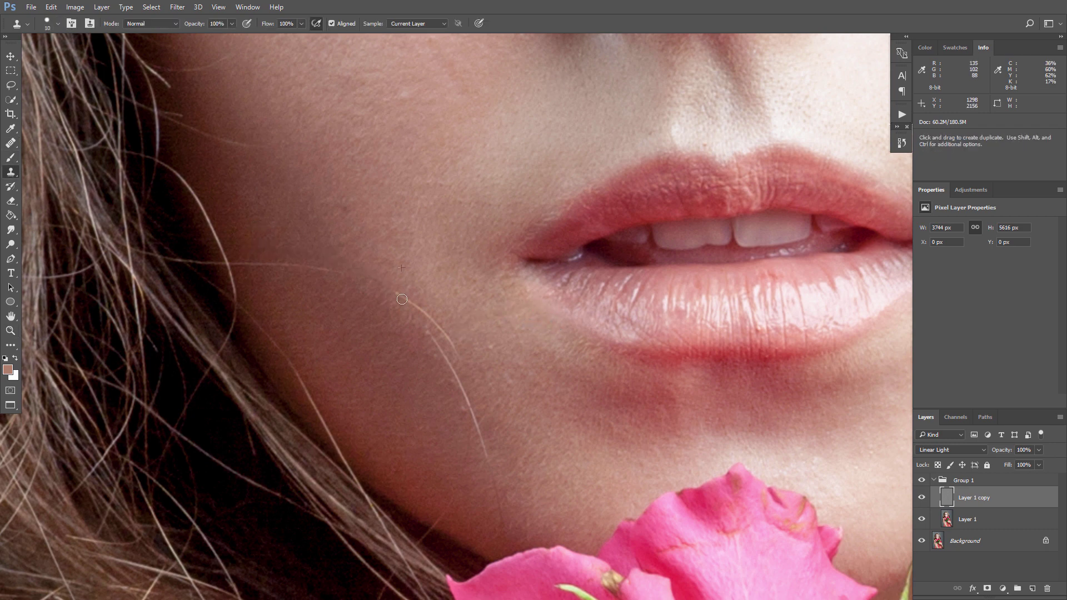
alt+click(228, 241)
drag(234, 264, 280, 265)
drag(483, 446, 454, 365)
alt+click(445, 470)
click(462, 471)
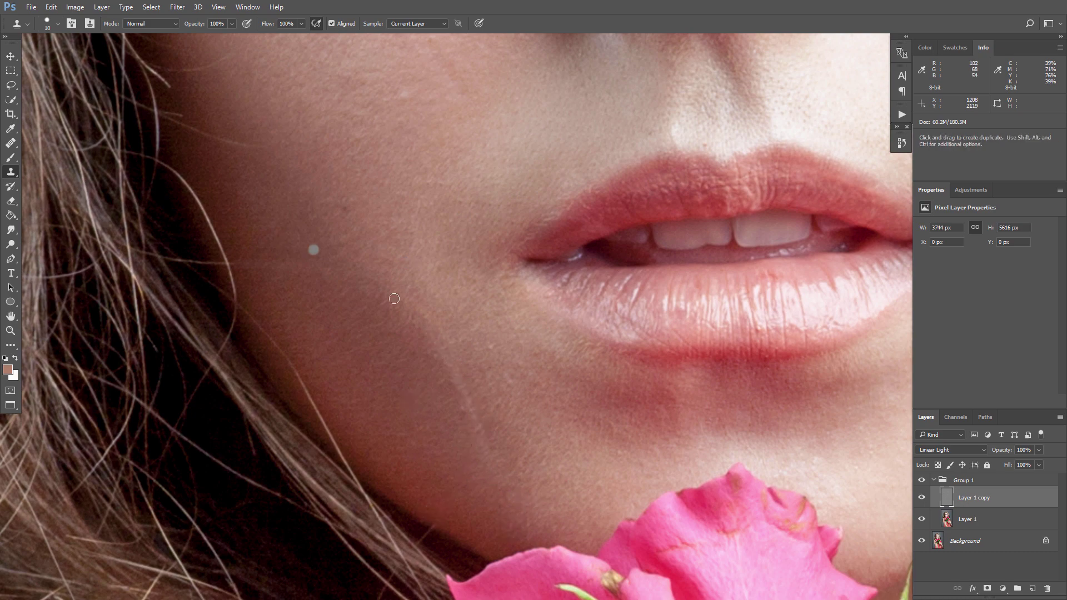
Toggle the visibility of Group 1 to compare the retouched face with the original
scroll(394, 299, up, 5)
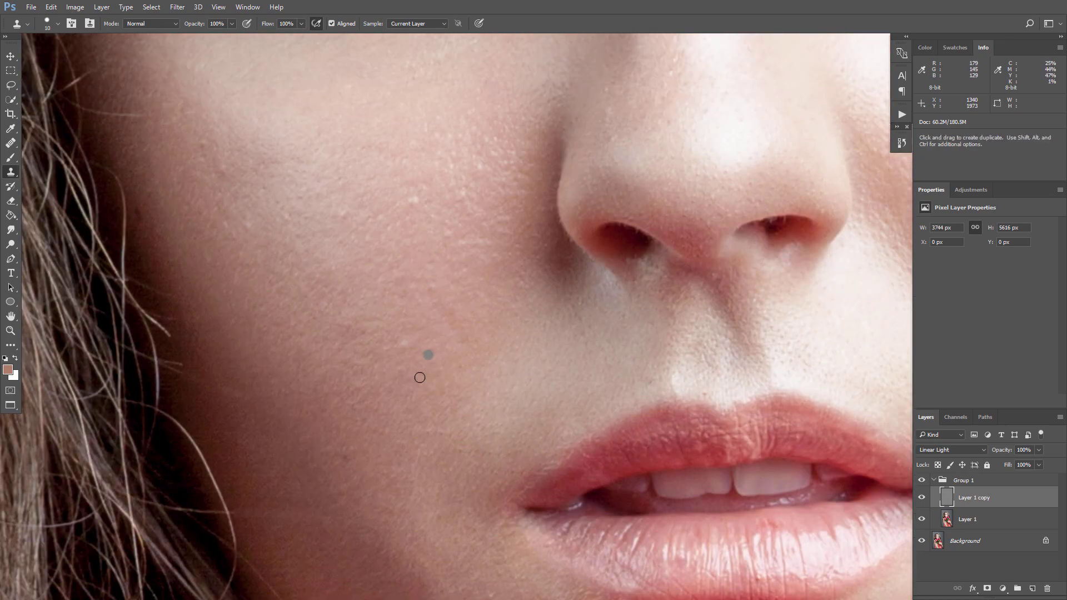
key(z)
alt+click(508, 237)
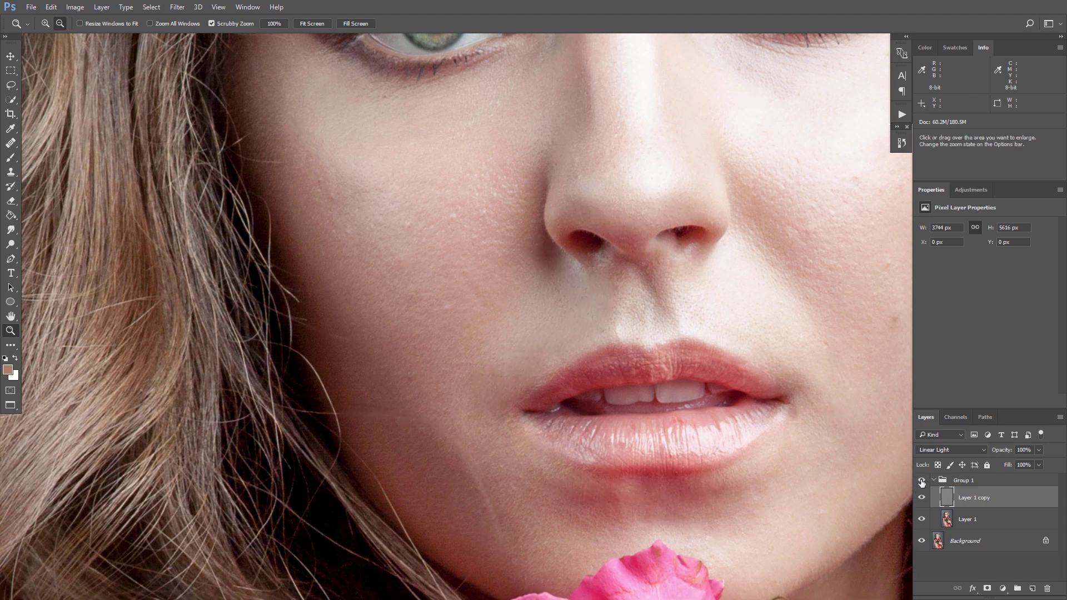
click(921, 482)
scroll(417, 231, up, 3)
click(306, 251)
Examine the skin texture around the eyes, forehead and nose for remaining flaws with the Clone Stamp ready
key(s)
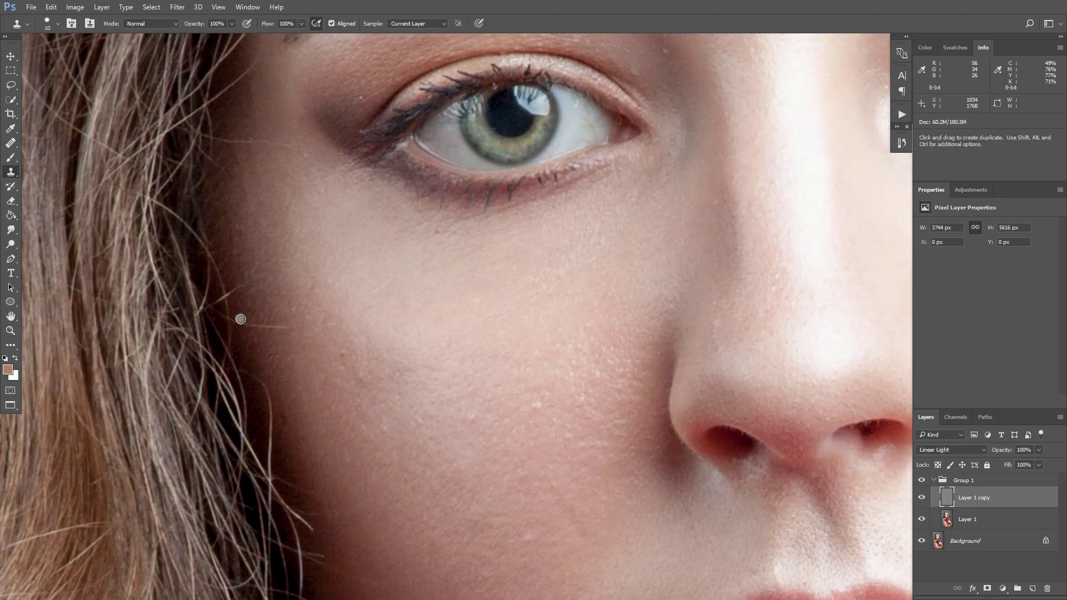
scroll(229, 189, up, 1)
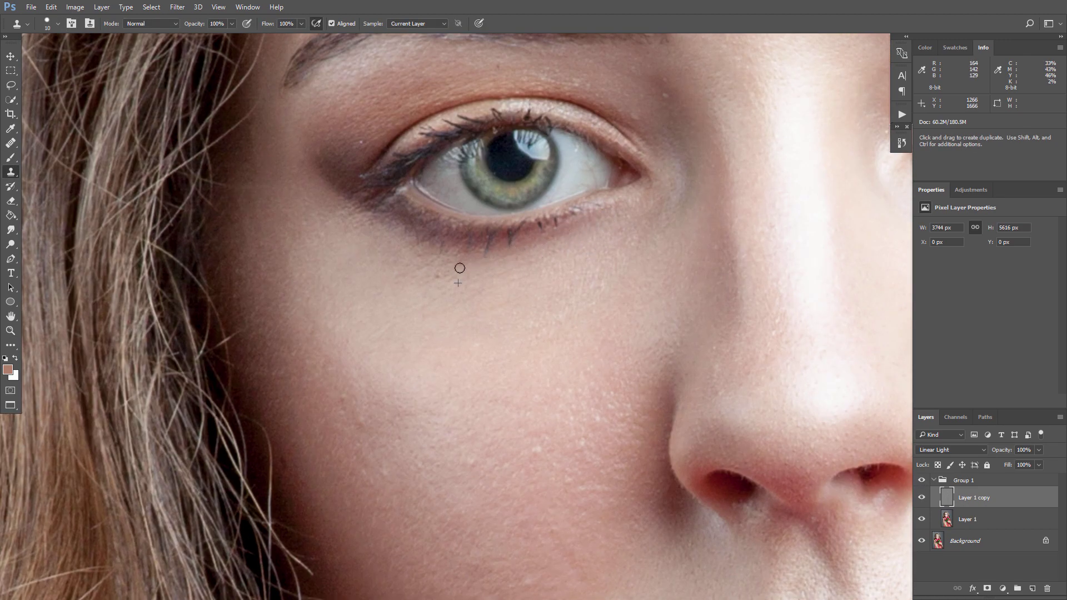
scroll(589, 272, up, 1)
scroll(409, 177, up, 7)
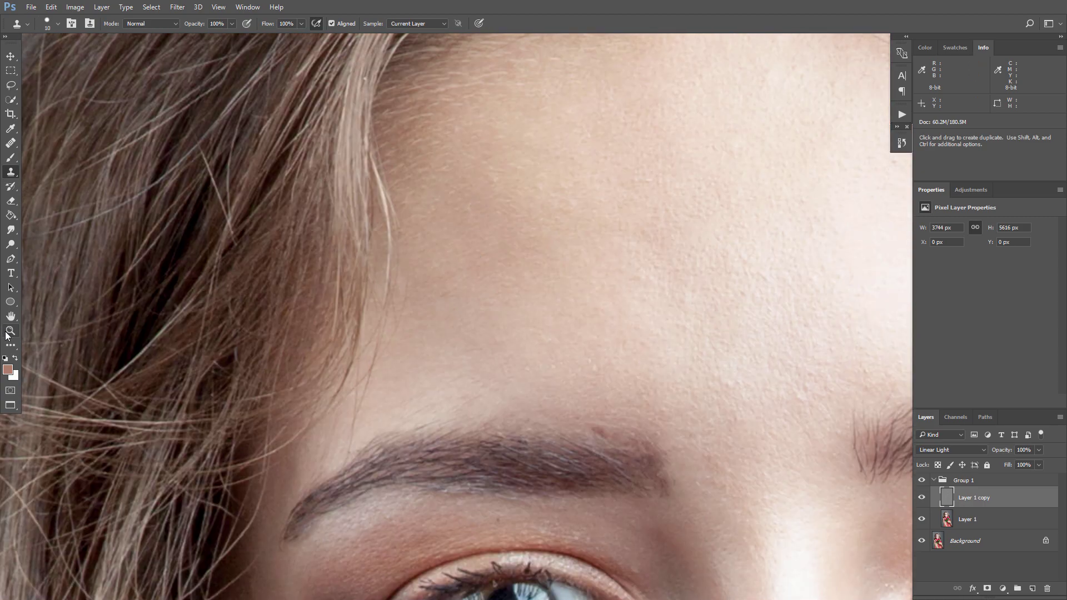
key(z)
alt+click(648, 333)
key(s)
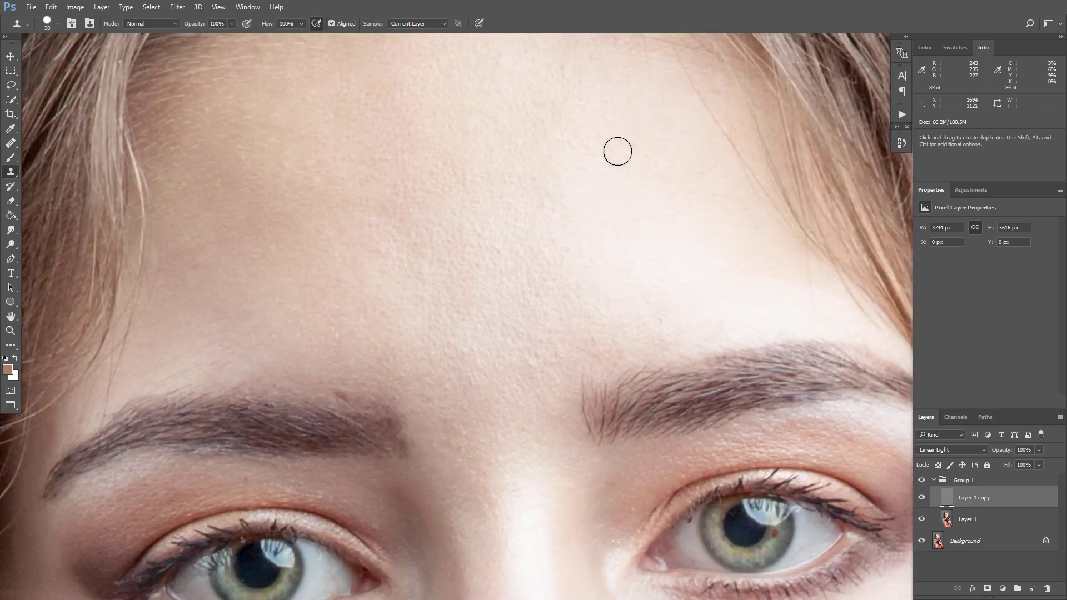
scroll(617, 150, down, 6)
key(bracketleft)
key(bracketleft)
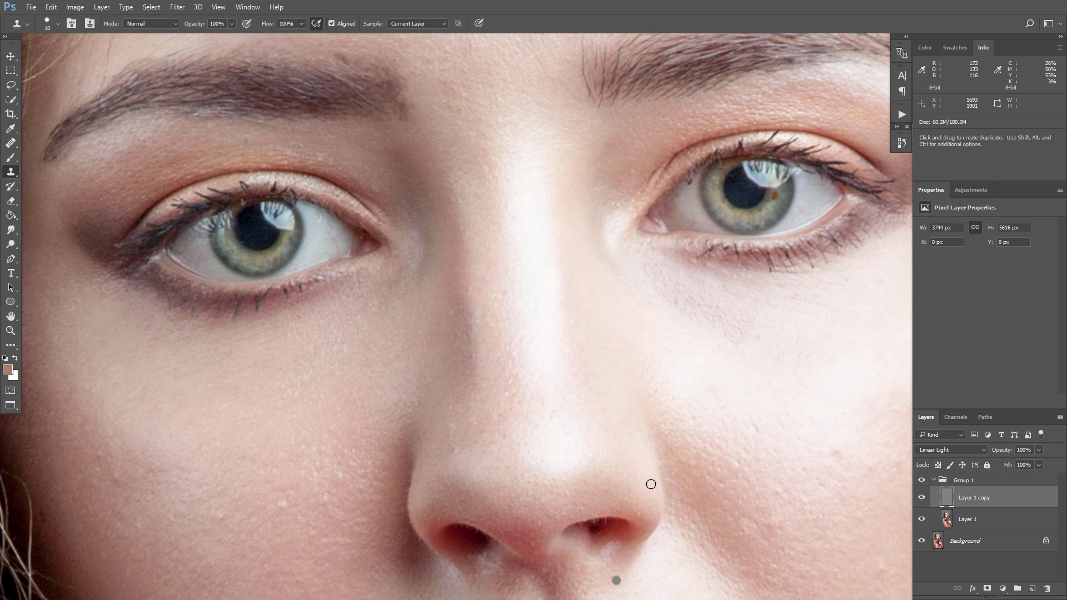
scroll(802, 265, down, 3)
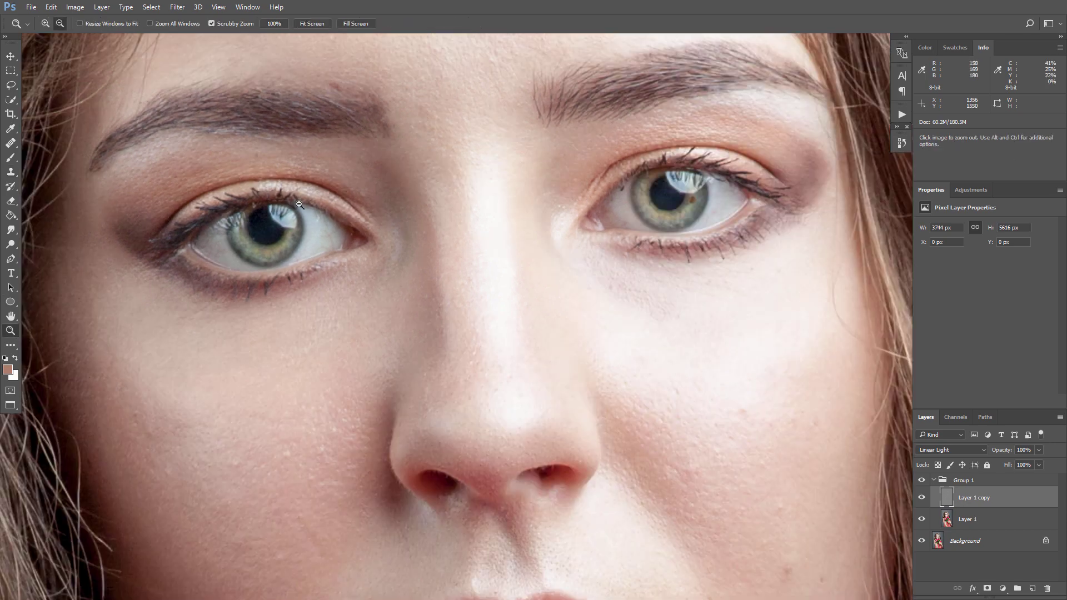
Clone smoother texture over the cheek beside the nose with a 35 px brush, then reduce it to 25 px for the upper lip area
scroll(695, 352, up, 3)
key(bracketright)
key(bracketright)
key(bracketright)
key(bracketright)
key(bracketright)
alt+click(558, 284)
mouse_move(558, 284)
mouse_down()
mouse_move(544, 343)
mouse_move(515, 385)
mouse_move(471, 305)
mouse_up()
scroll(555, 214, up, 3)
drag(520, 228, 529, 291)
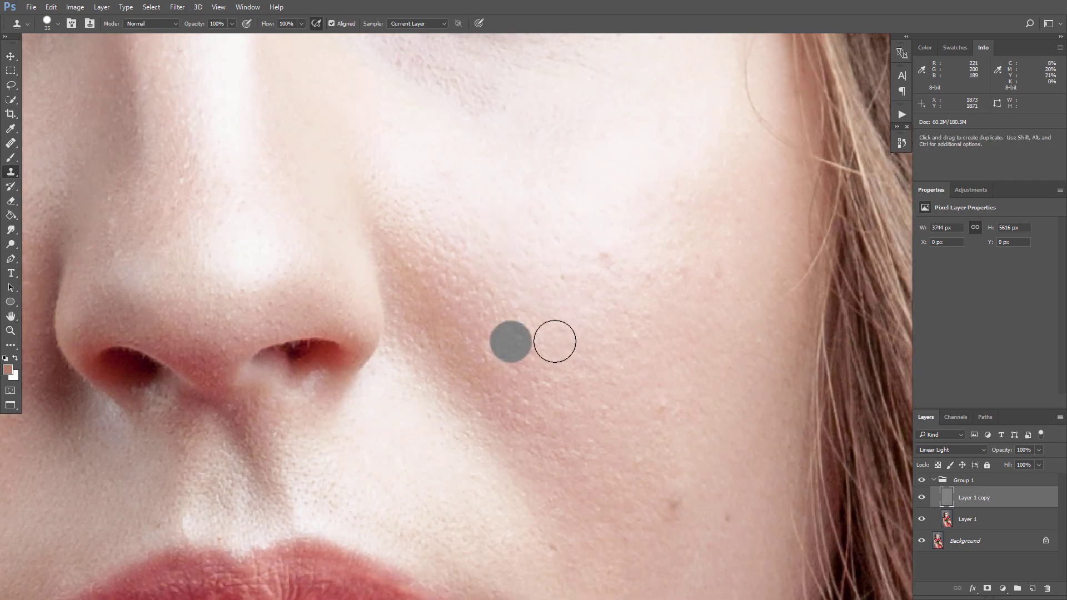
scroll(288, 239, down, 2)
scroll(159, 315, down, 6)
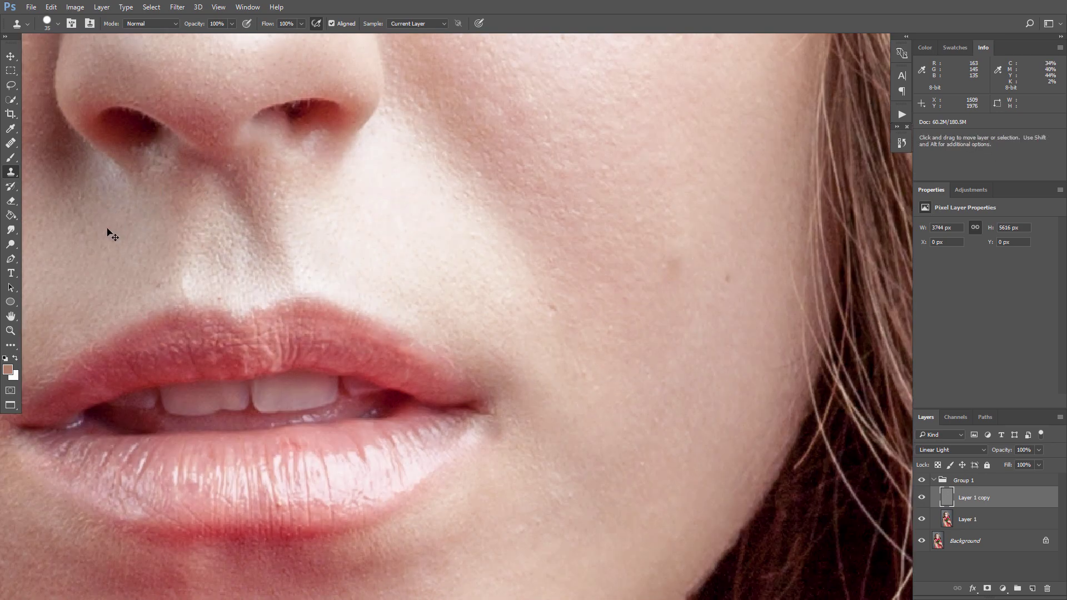
key(bracketleft)
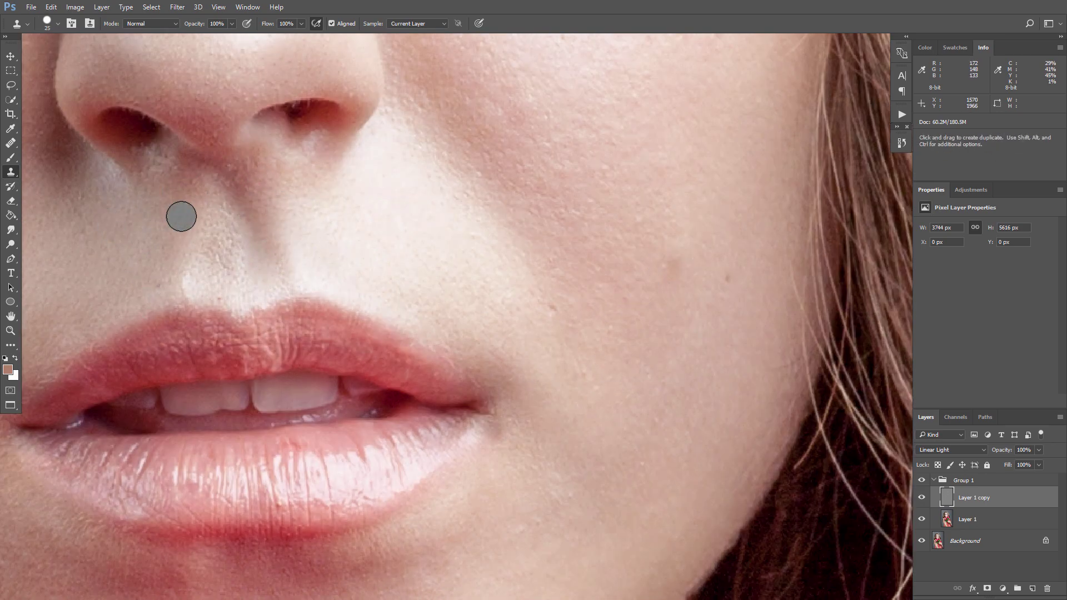
Clone smoother skin texture over the inner arm and elbow crease with a 50 px brush
key(z)
alt+click(471, 304)
alt+click(470, 304)
scroll(481, 367, down, 8)
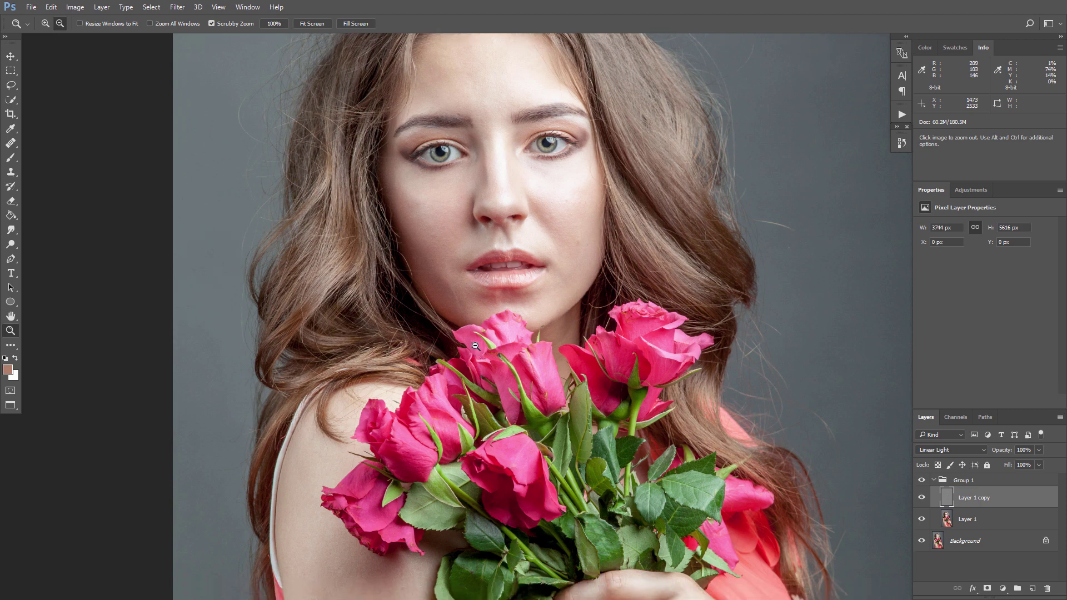
scroll(489, 447, up, 4)
scroll(389, 388, down, 4)
scroll(374, 328, down, 4)
scroll(556, 456, up, 6)
scroll(588, 462, down, 1)
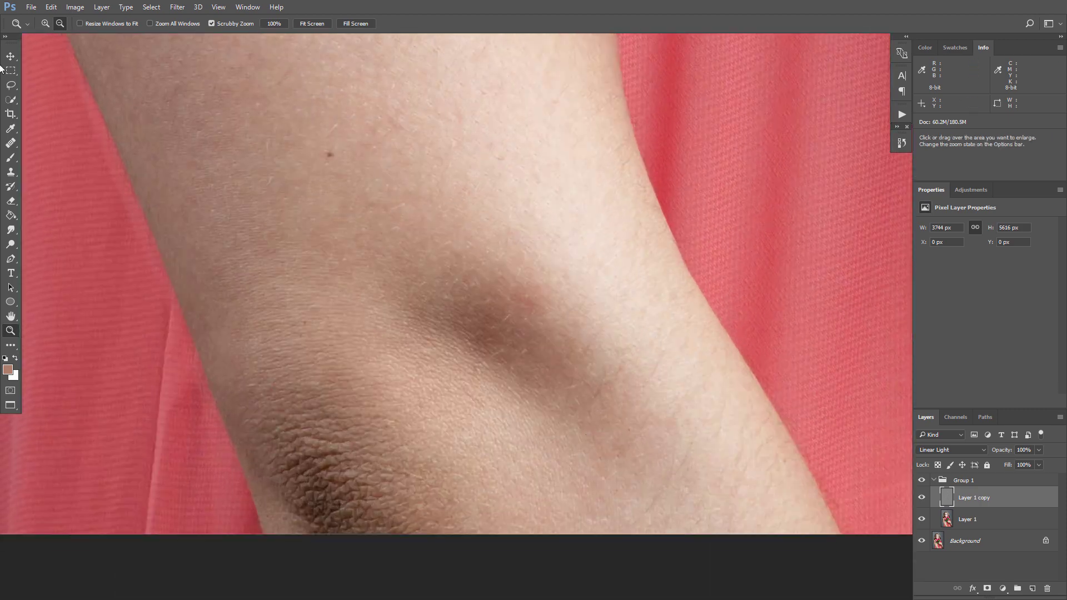
key(s)
scroll(341, 161, up, 3)
scroll(528, 319, down, 3)
key(bracketright)
key(bracketright)
key(bracketright)
key(bracketright)
key(bracketright)
drag(688, 431, 683, 449)
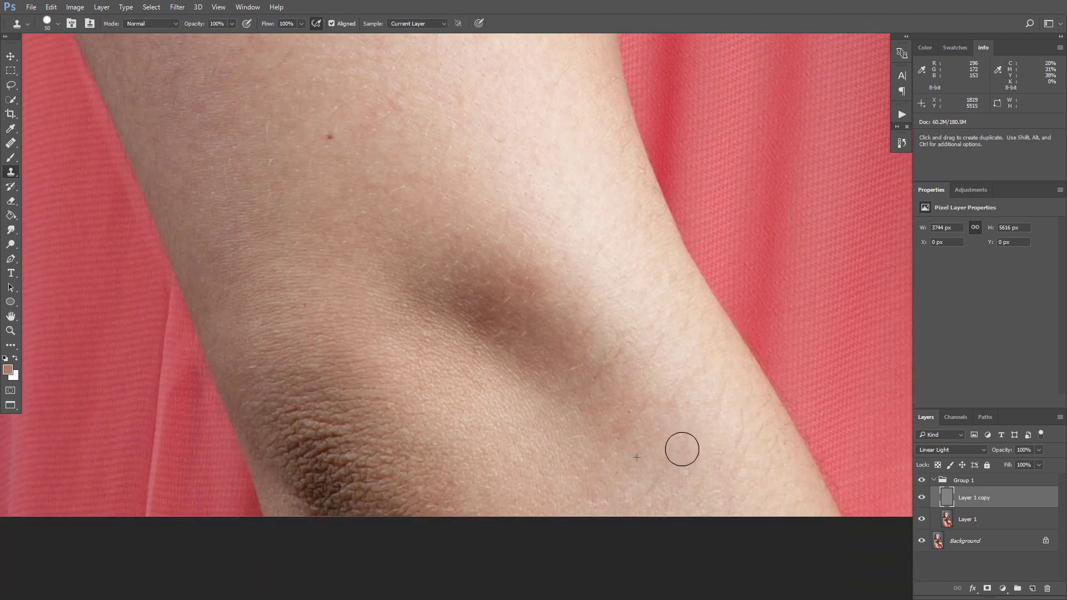
alt+click(737, 482)
click(752, 413)
alt+click(608, 410)
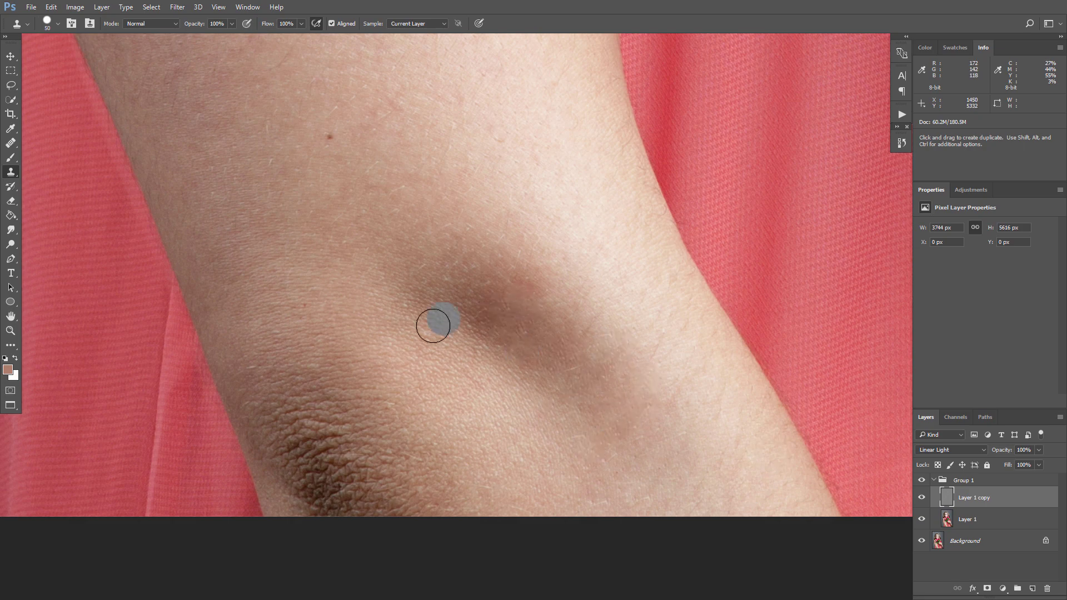
Select Layer 1 and inspect the uneven skin tones on the cheek beside the nose and mouth
click(10, 330)
scroll(336, 333, down, 5)
scroll(339, 278, up, 5)
scroll(350, 166, up, 5)
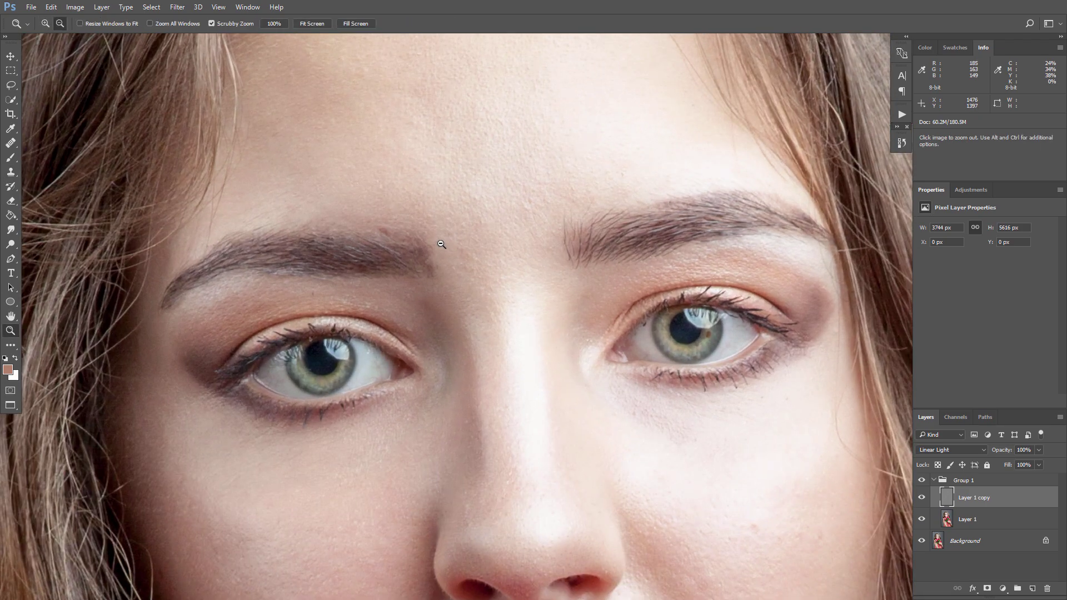
scroll(501, 259, down, 1)
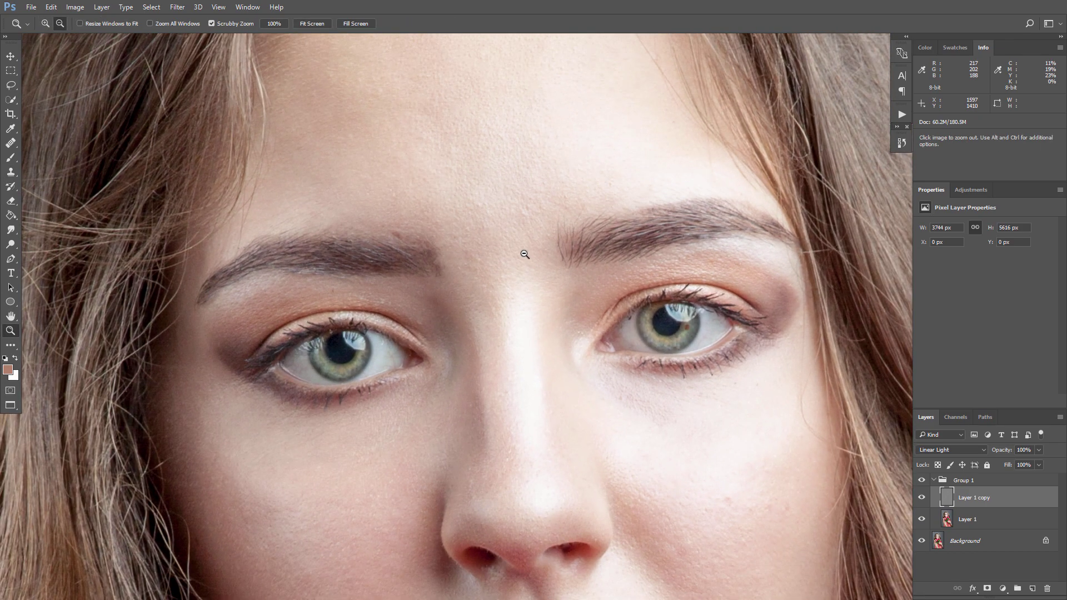
scroll(524, 254, down, 2)
click(945, 519)
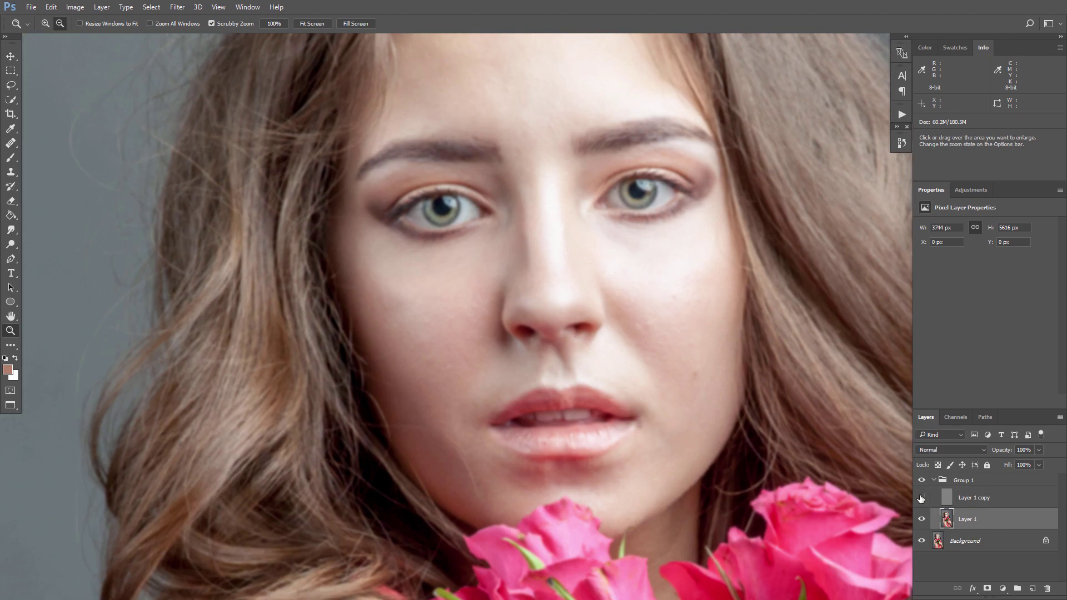
scroll(656, 282, up, 3)
scroll(669, 357, down, 2)
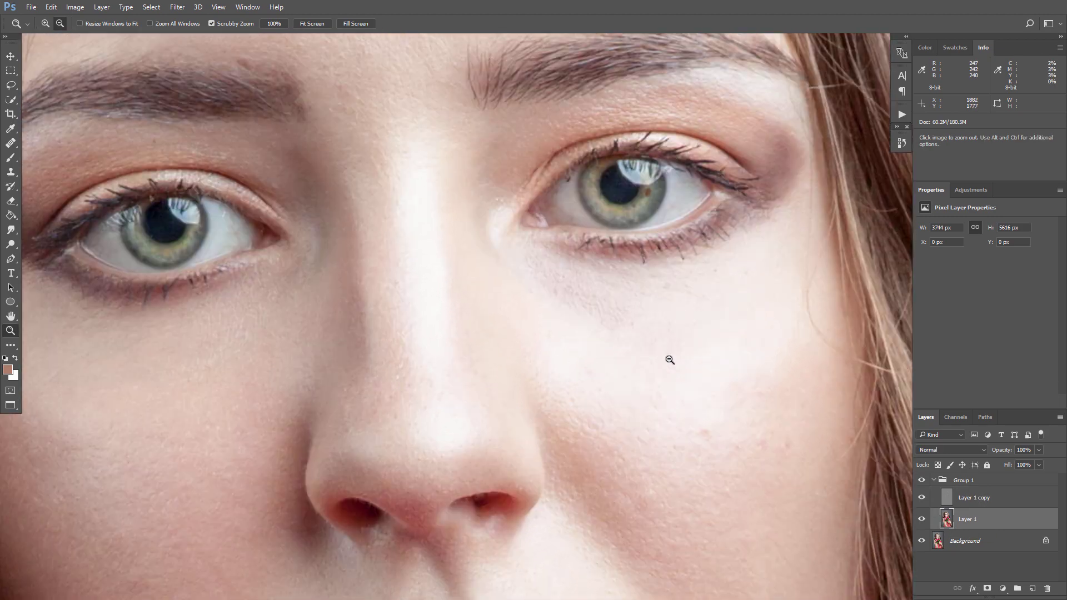
scroll(536, 384, up, 3)
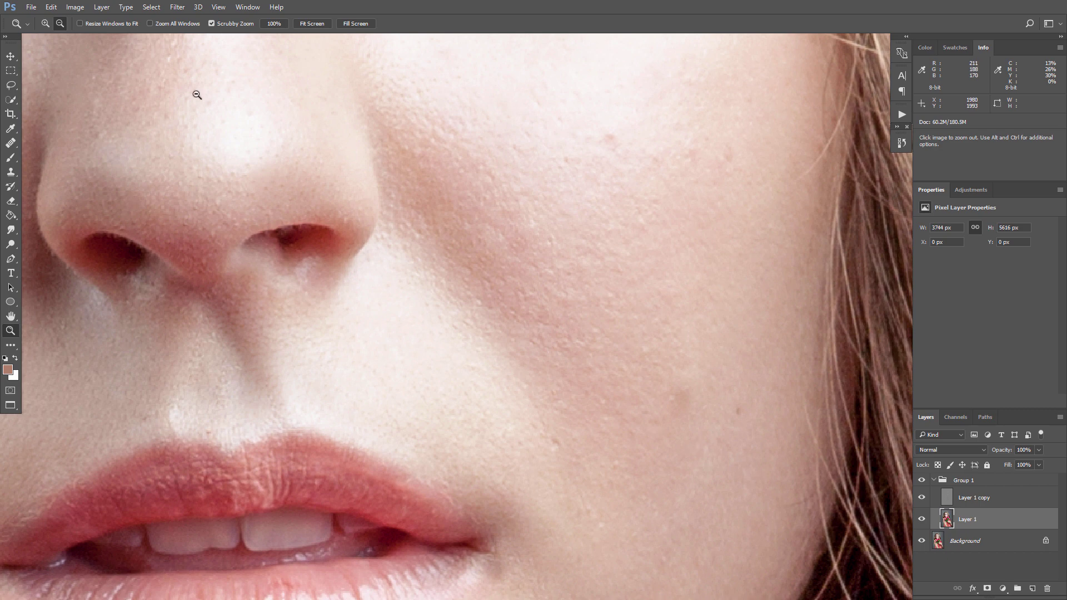
Lasso the dark spot on the cheek beside the mouth and soften it using Gaussian Blur with an increased radius
click(10, 86)
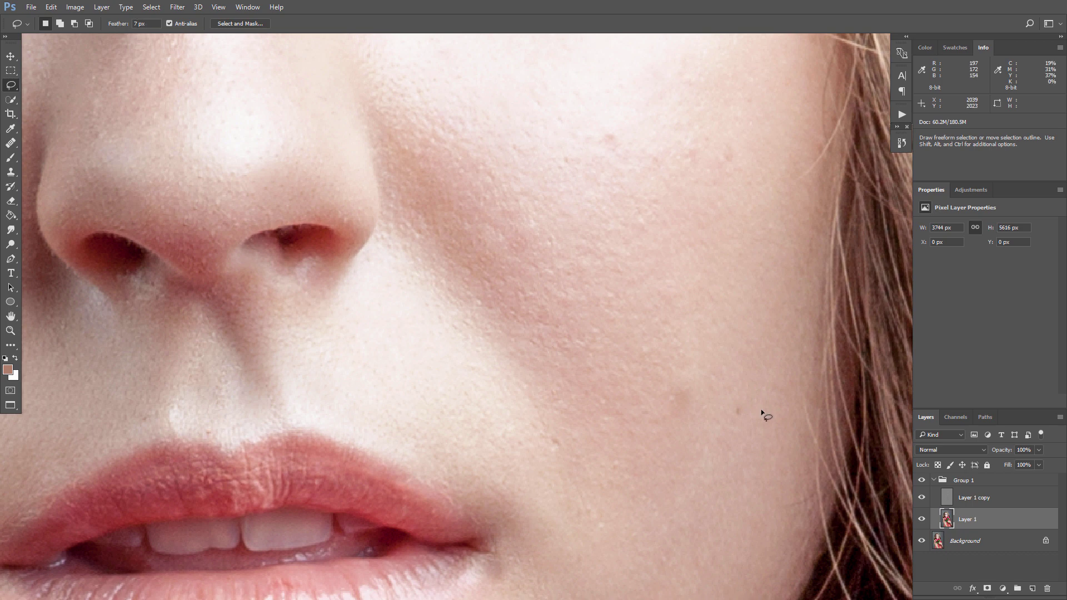
drag(653, 354, 654, 350)
click(177, 6)
mouse_move(234, 161)
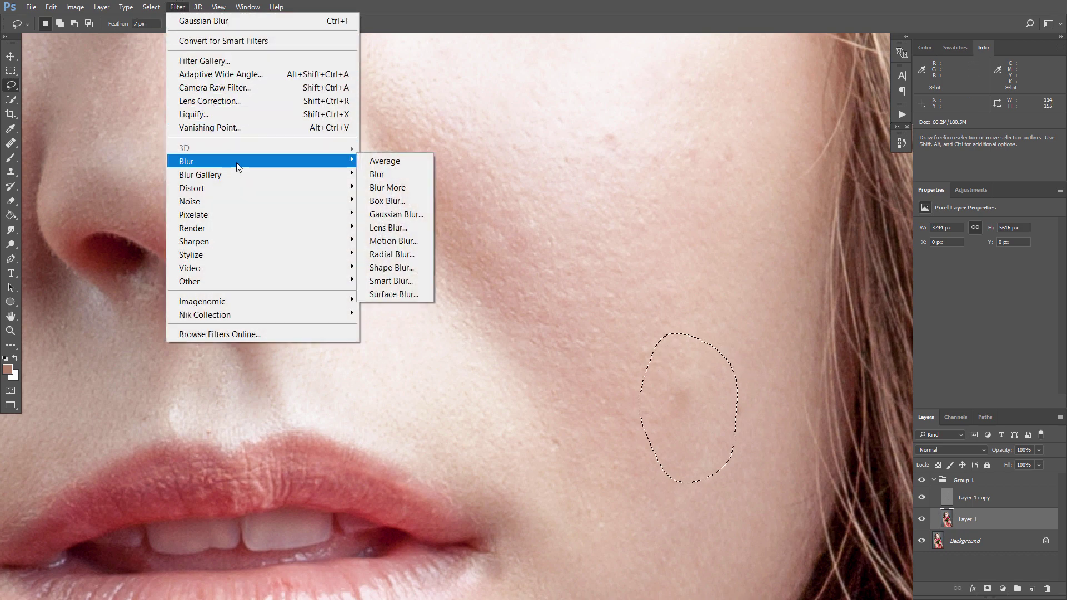
click(393, 217)
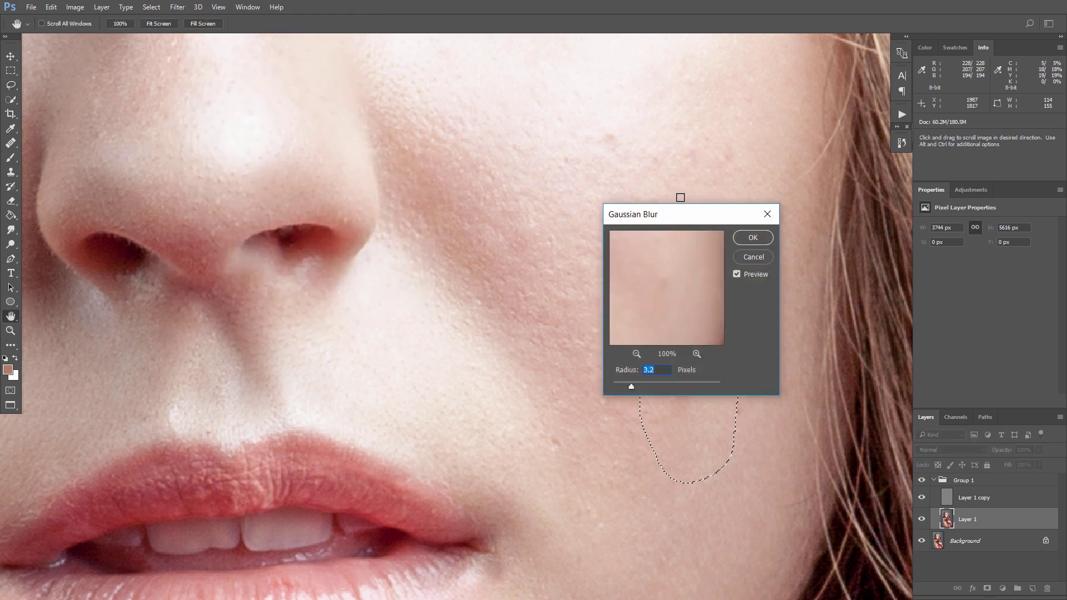
drag(678, 214, 542, 87)
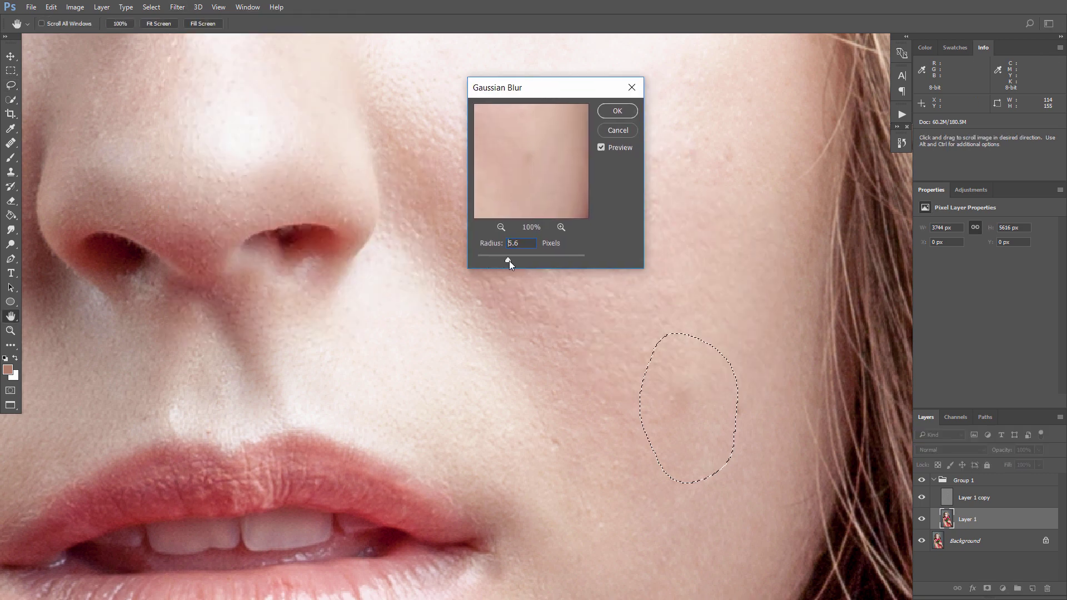
drag(509, 261, 511, 262)
click(609, 111)
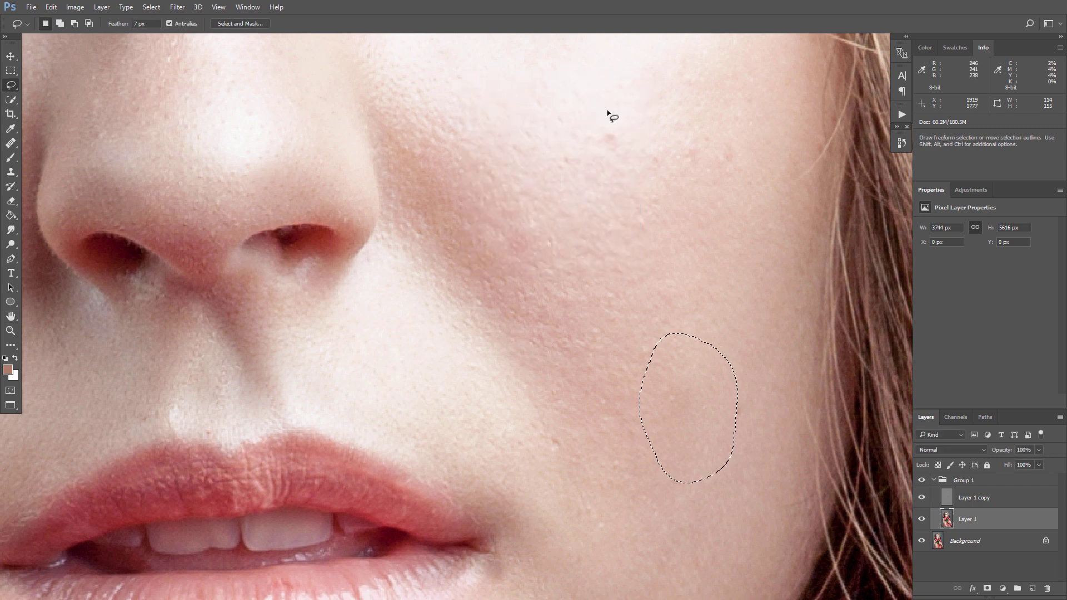
Clear the selection and toggle Group 1 off and on to compare the blurred spot with the original
key(ctrl+d)
click(922, 480)
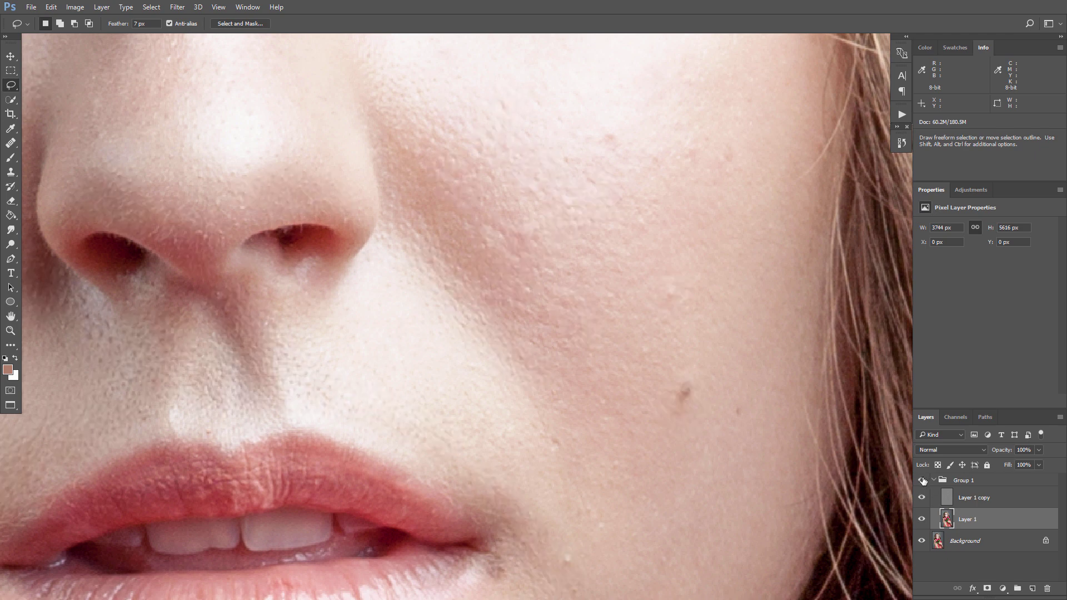
click(922, 478)
Lasso the blemished and blotchy patches on the cheek from beside the nose to the jaw, softening each with the last Gaussian Blur
mouse_move(556, 161)
mouse_down()
mouse_move(647, 105)
mouse_move(548, 139)
mouse_up()
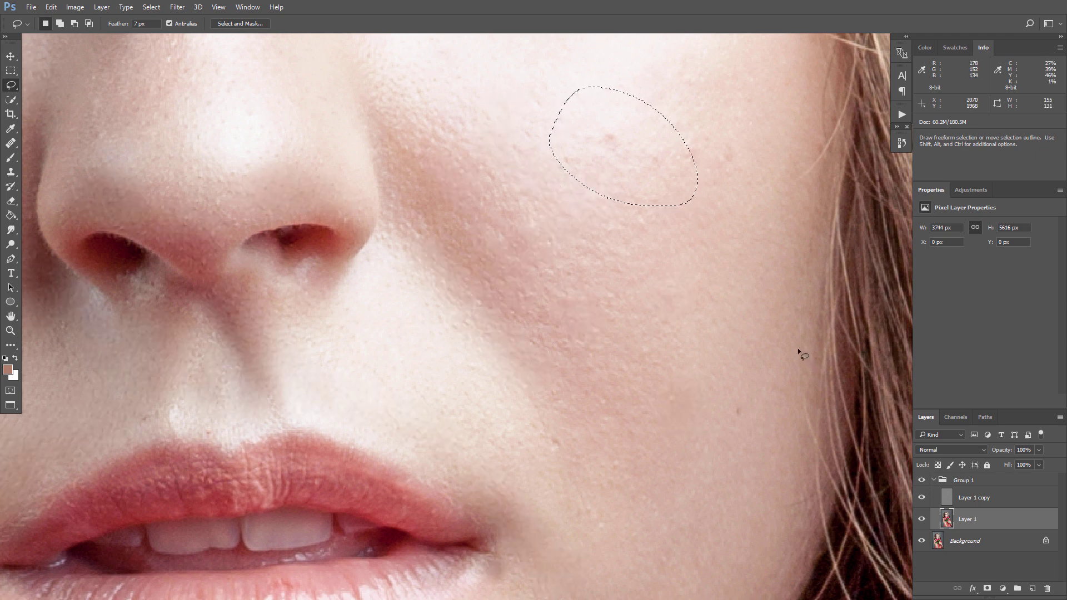
click(711, 164)
mouse_move(710, 164)
mouse_down()
mouse_move(745, 105)
mouse_move(717, 130)
mouse_up()
drag(733, 216, 733, 443)
drag(601, 457, 516, 392)
mouse_move(501, 217)
mouse_down()
mouse_move(519, 181)
mouse_move(520, 194)
mouse_up()
Lasso the shadowed skin and the adjoining patch under the eye, reapply the last Gaussian Blur to each, and clear the selection
scroll(561, 243, up, 2)
scroll(560, 236, up, 3)
mouse_move(334, 136)
mouse_down()
mouse_move(417, 209)
mouse_move(515, 243)
mouse_move(524, 174)
mouse_move(452, 125)
mouse_move(344, 116)
mouse_up()
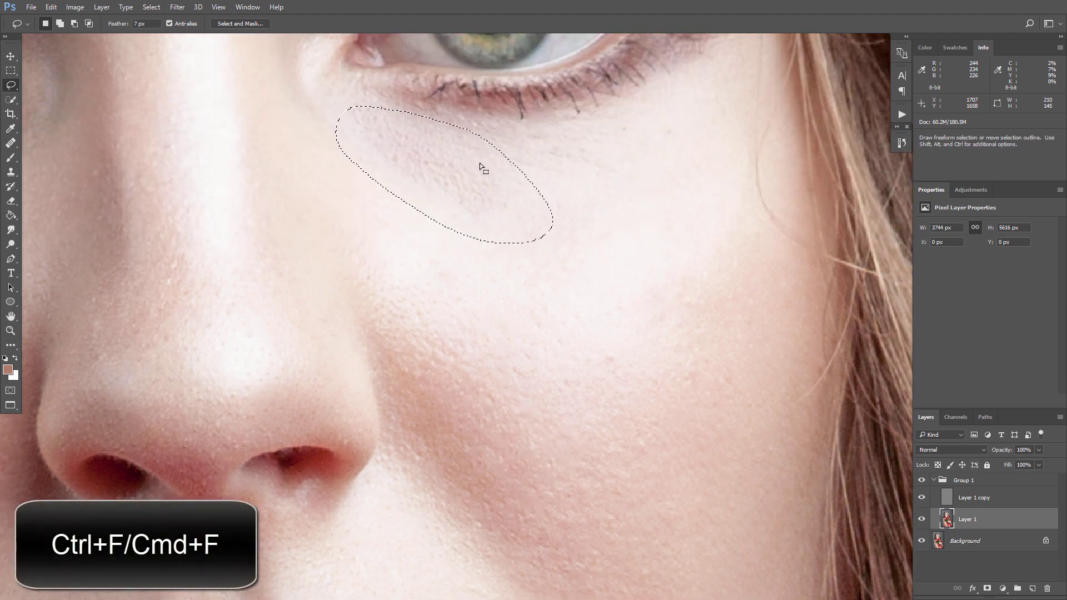
click(534, 145)
mouse_move(533, 146)
mouse_down()
mouse_move(595, 136)
mouse_move(564, 150)
mouse_up()
scroll(578, 194, up, 2)
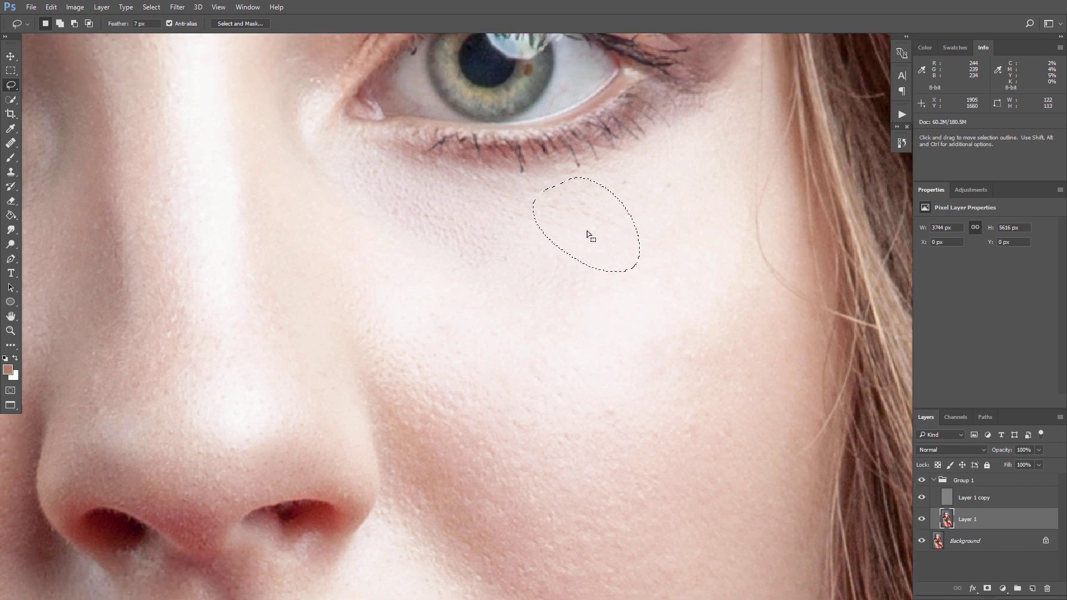
click(491, 289)
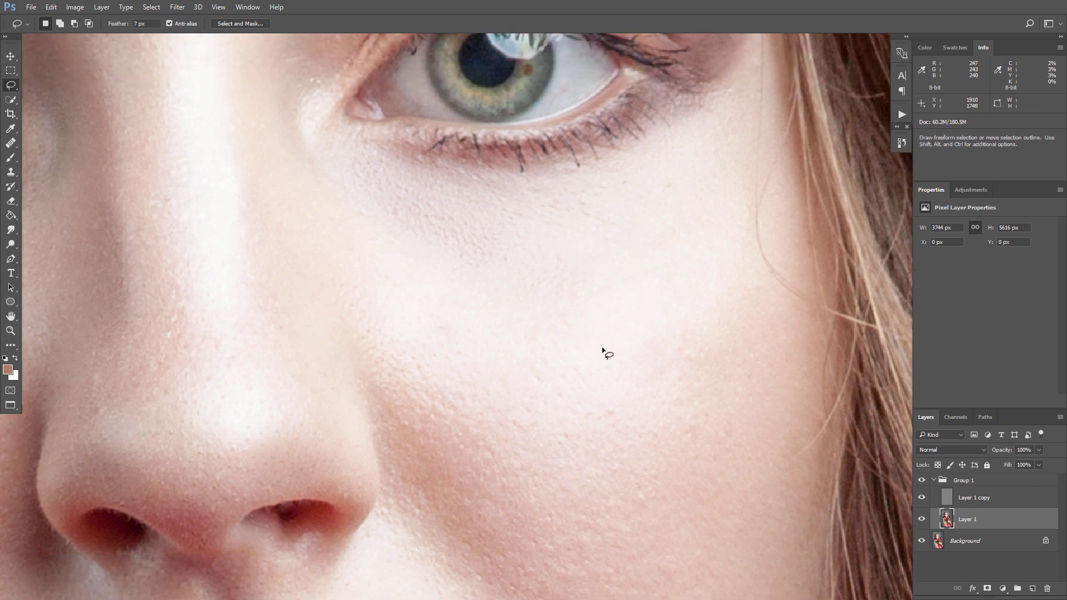
On Layer 1 copy, clone finer skin texture over the rough area under the eye with a 10 px Clone Stamp brush
click(951, 505)
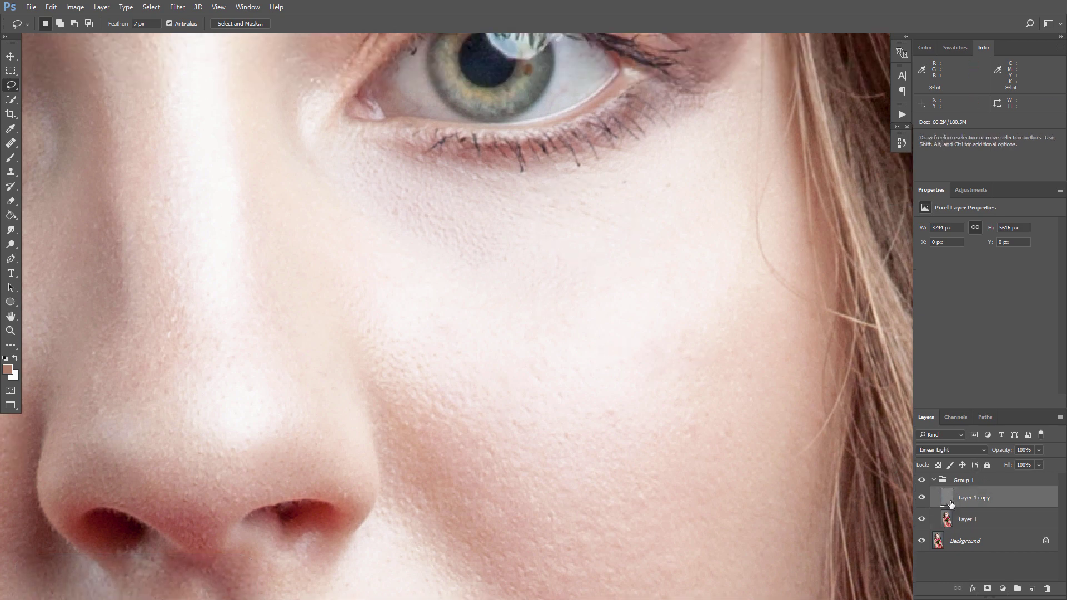
click(10, 172)
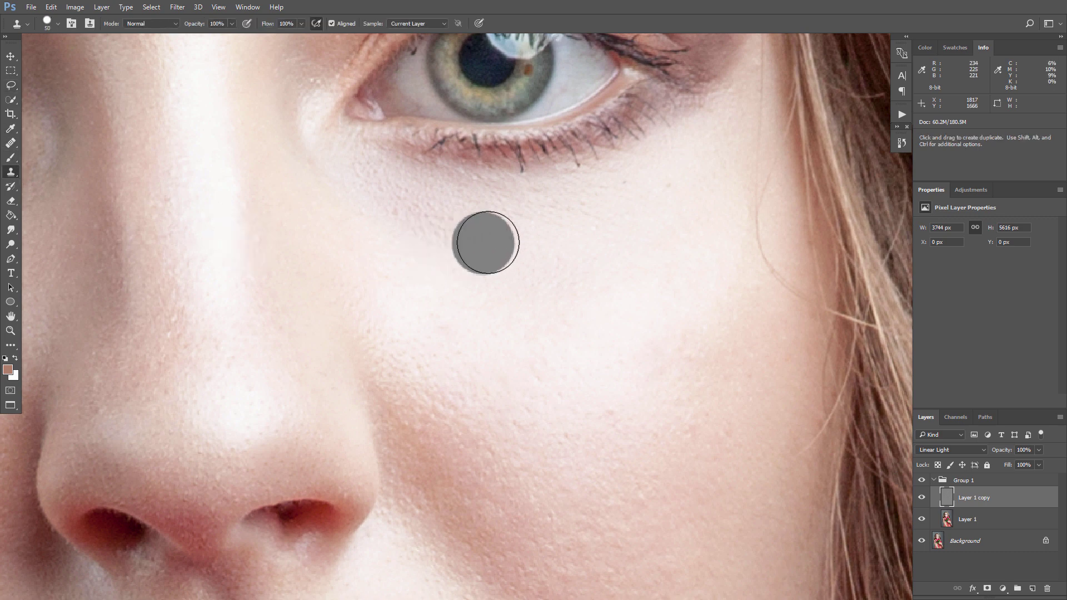
key(bracketleft)
key(bracketleft)
key(bracketleft)
key(bracketleft)
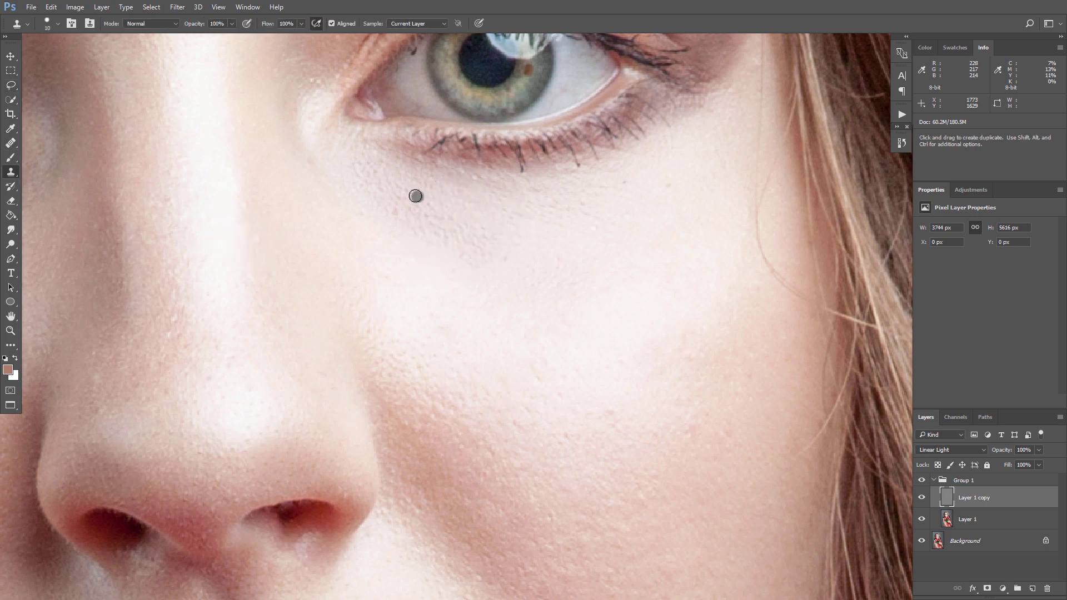
click(450, 241)
click(376, 178)
Select Layer 1, lasso the uneven tones between the inner eye corner and the nose, and soften them with the last Gaussian Blur
scroll(556, 208, up, 2)
key(alt+bracketleft)
click(10, 330)
scroll(621, 303, down, 4)
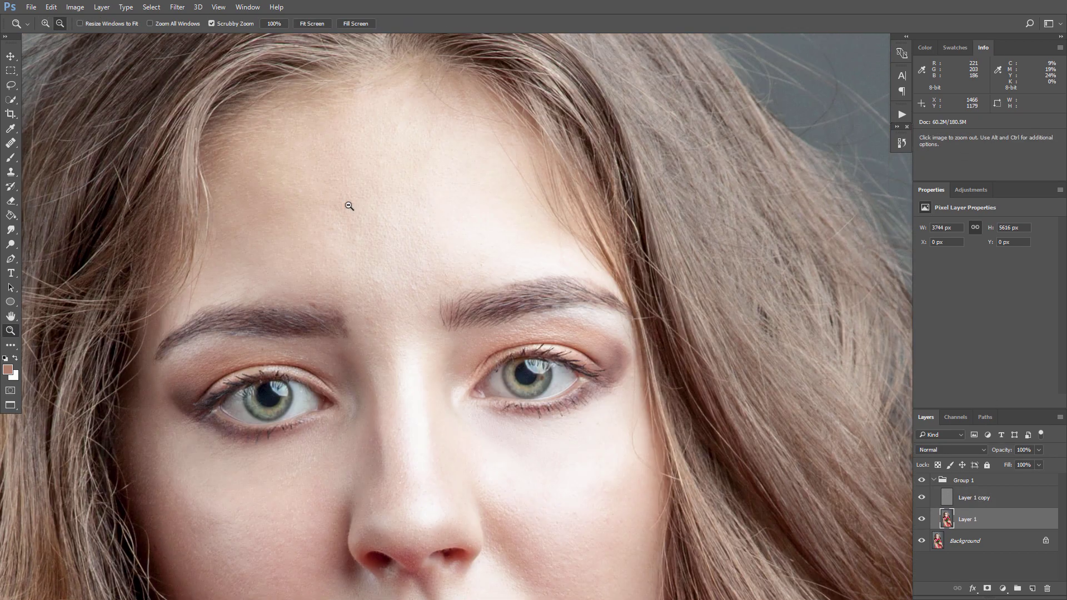
scroll(362, 362, up, 2)
click(10, 85)
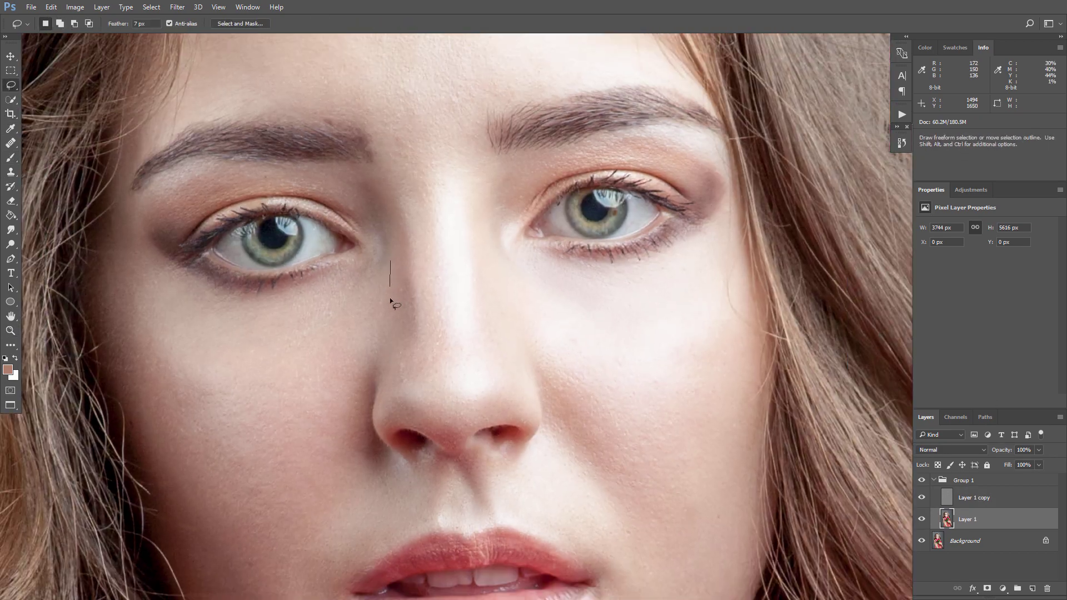
mouse_move(389, 298)
mouse_down()
mouse_move(414, 378)
mouse_move(367, 259)
mouse_up()
drag(382, 312, 375, 305)
Lasso the blotchy patches down the shadowed cheek toward the jaw and soften them with the last Gaussian Blur
scroll(376, 304, down, 2)
drag(188, 308, 232, 300)
scroll(232, 355, down, 1)
drag(232, 411, 232, 399)
scroll(210, 386, down, 1)
click(210, 385)
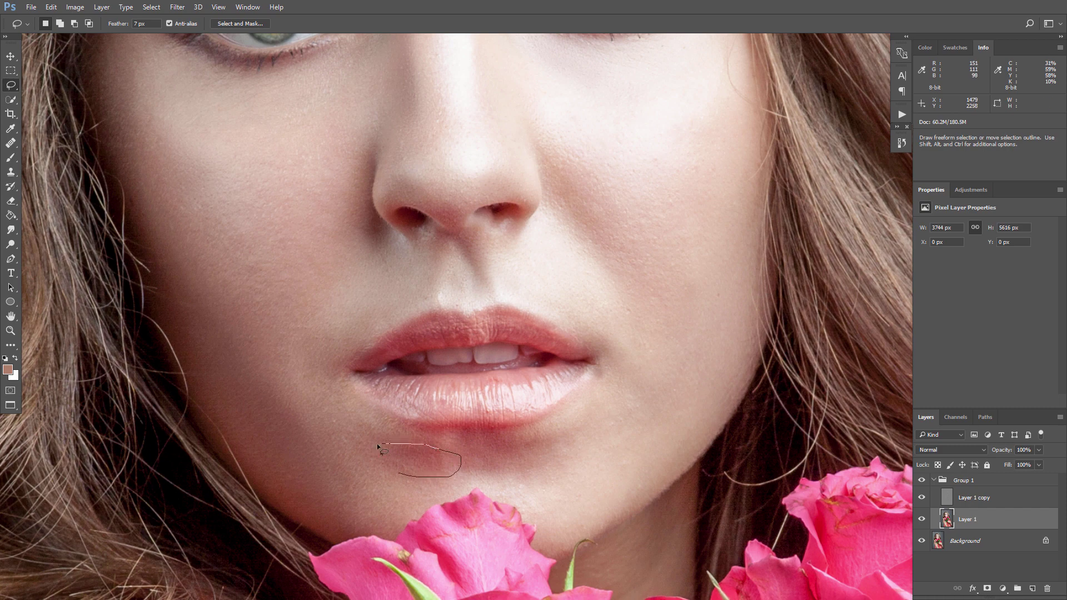
Lasso and blur the dark patches on the chin below the lower lip, and clear the selection
drag(378, 446, 390, 469)
drag(519, 469, 500, 438)
key(ctrl+d)
Inspect the skin tones around the chin, mouth, nose and eyes, both close up and across the whole face
key(z)
alt+click(526, 351)
scroll(525, 351, up, 1)
scroll(465, 353, up, 1)
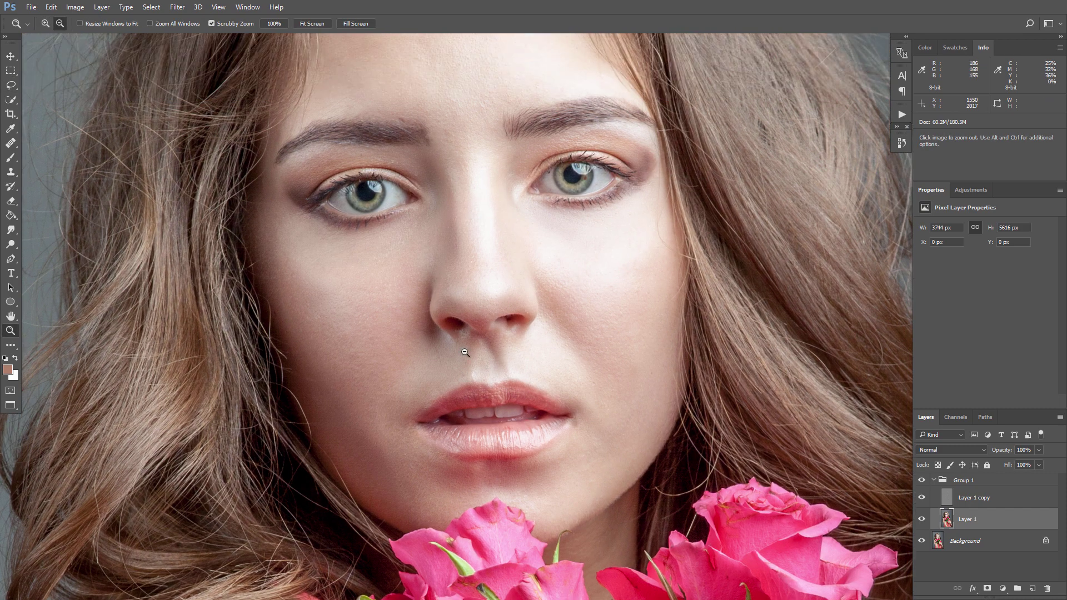
alt+click(465, 352)
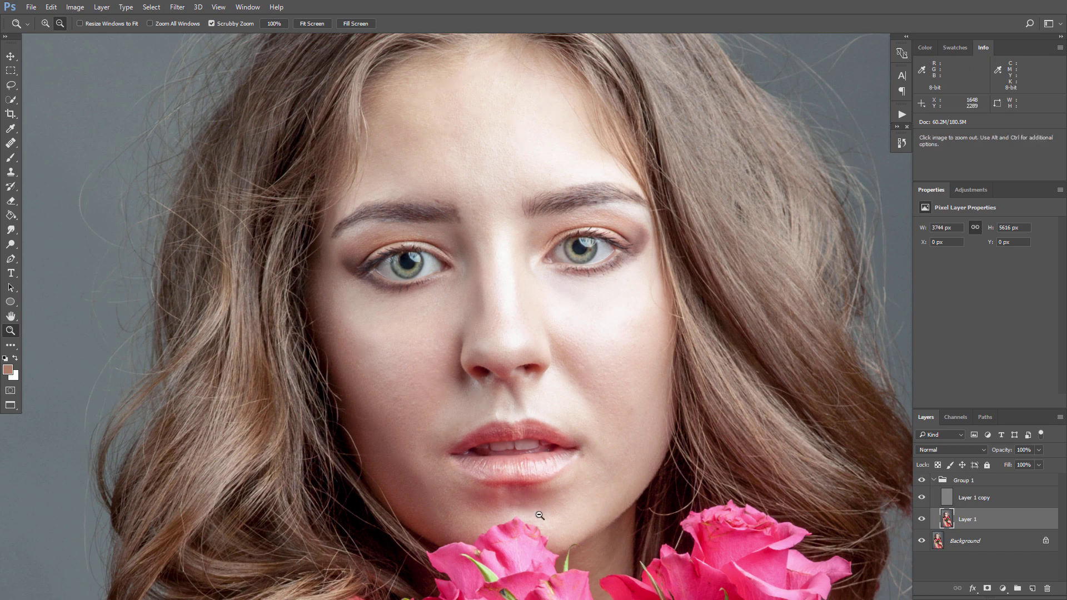
scroll(536, 510, up, 3)
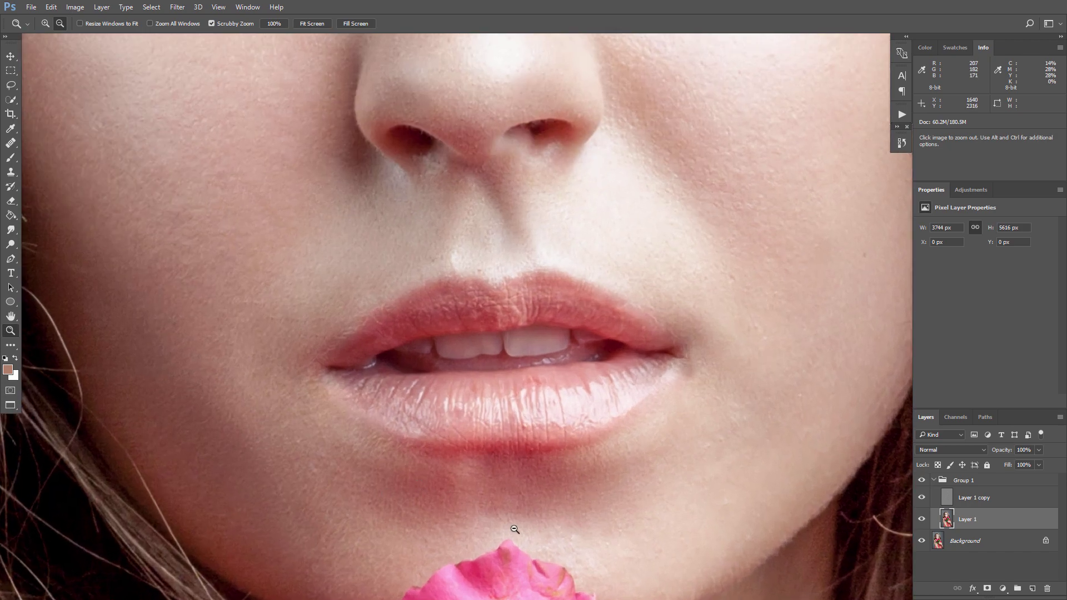
scroll(438, 525, down, 3)
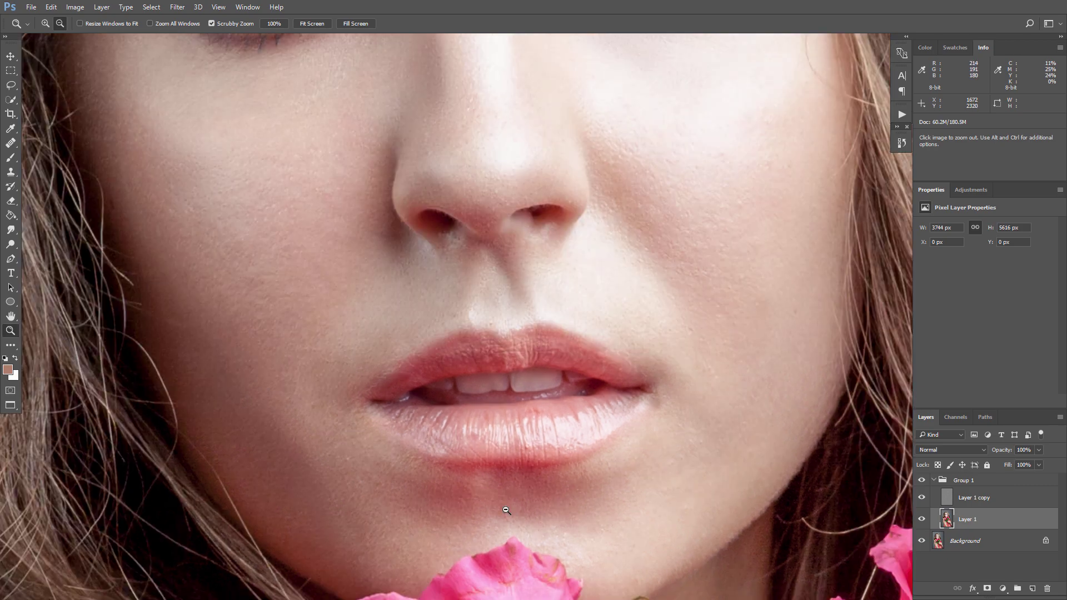
scroll(454, 395, up, 3)
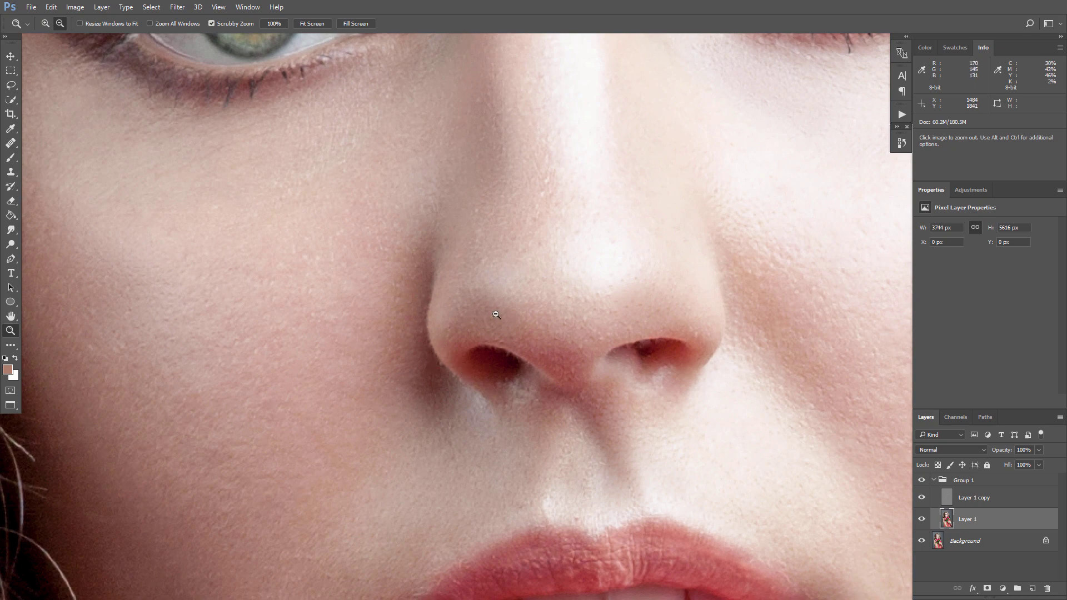
scroll(496, 315, down, 3)
scroll(360, 266, up, 3)
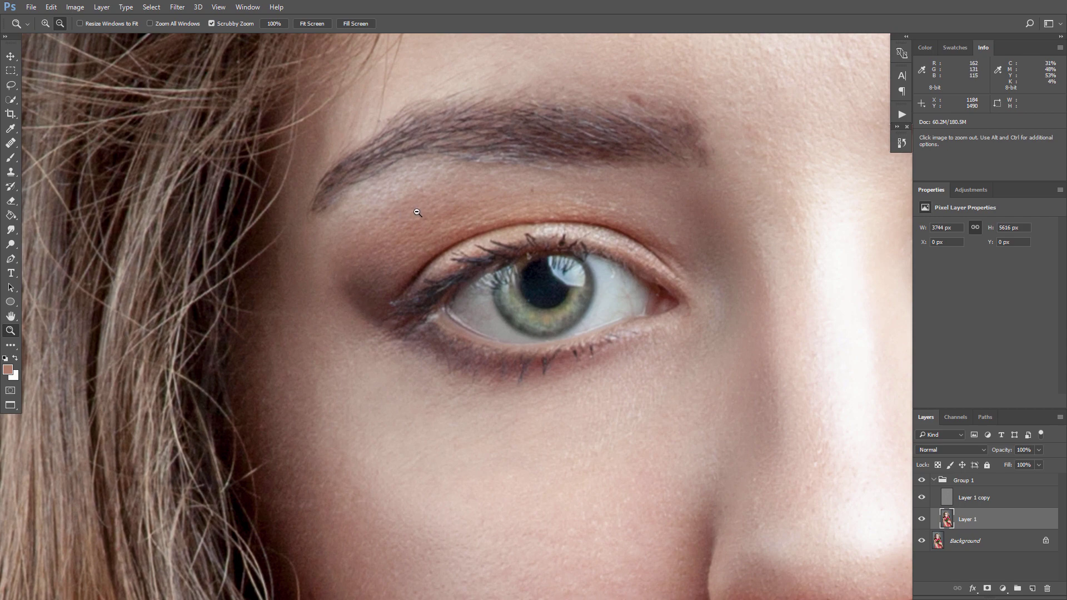
scroll(417, 212, down, 3)
scroll(506, 364, up, 1)
scroll(513, 394, down, 3)
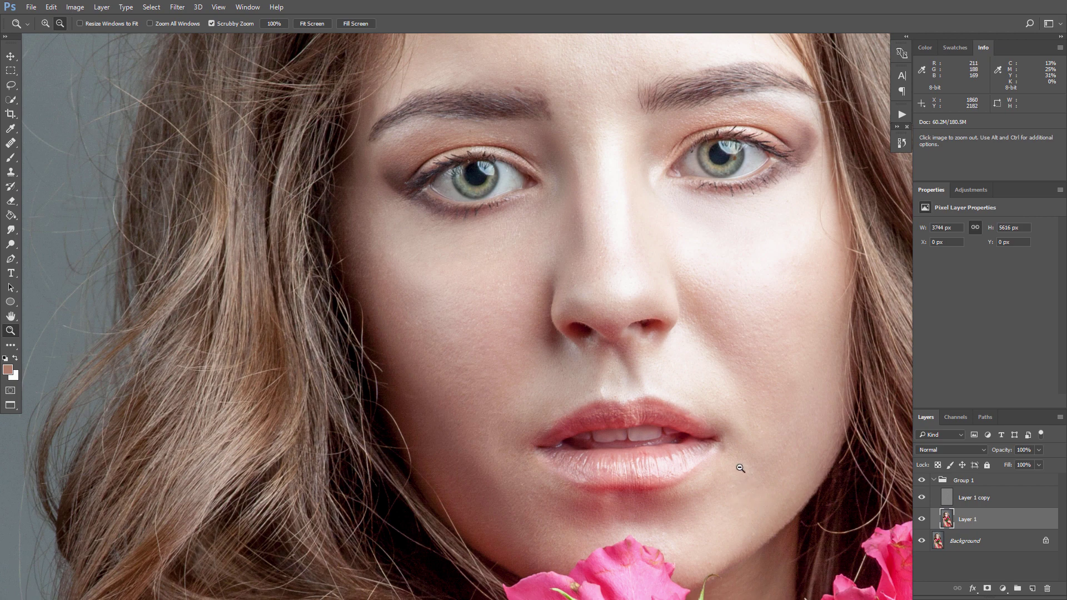
scroll(744, 472, up, 3)
scroll(772, 492, down, 3)
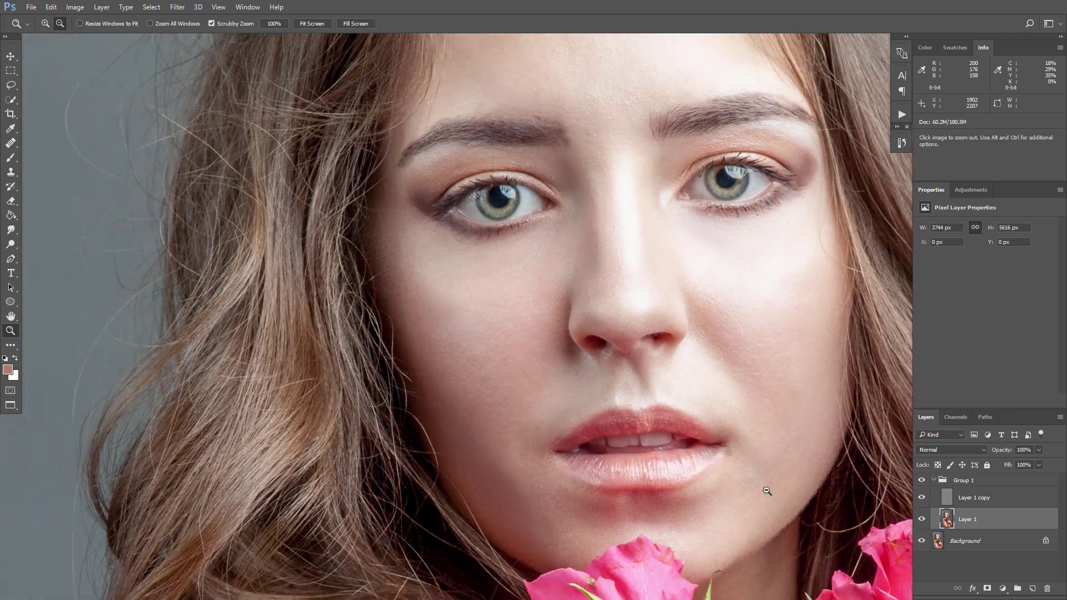
Add an empty layer between Layer 1 and Layer 1 copy and choose a soft Brush at 20% opacity and 20% flow
key(ctrl+shift+alt+n)
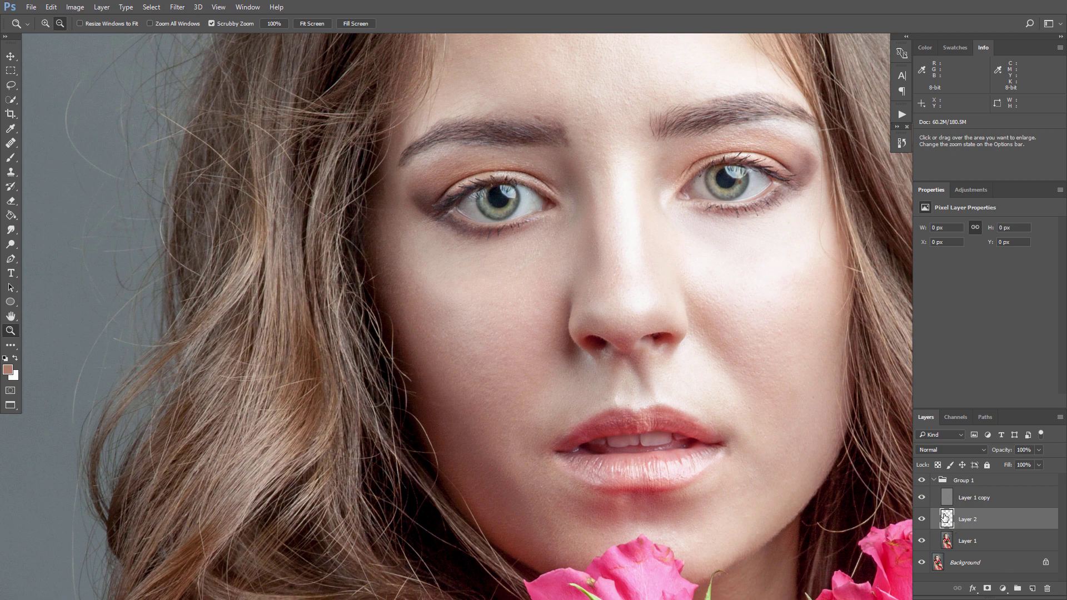
scroll(371, 299, down, 3)
scroll(551, 284, up, 5)
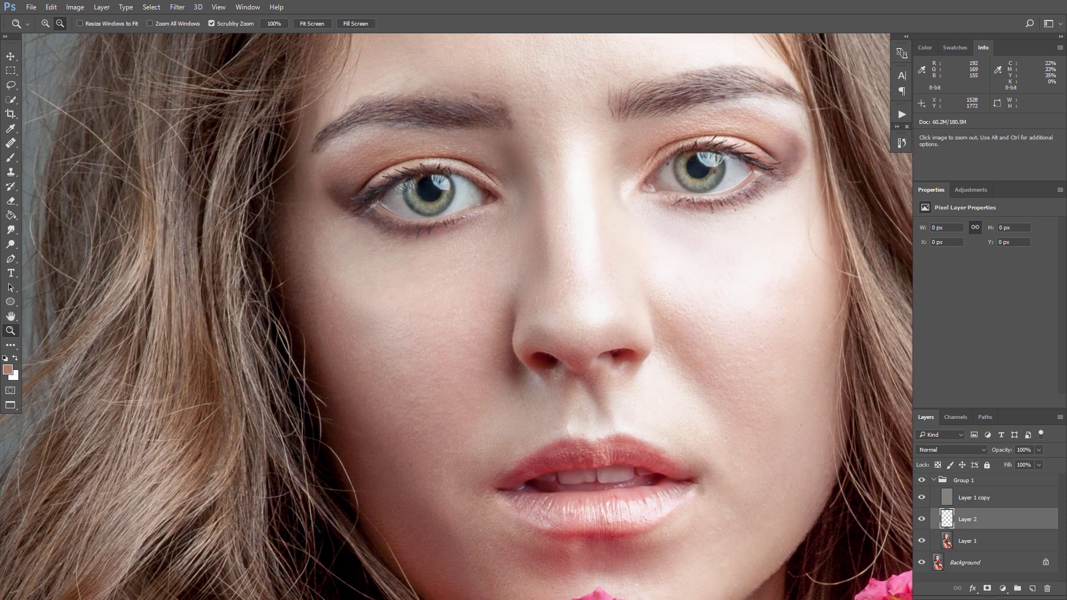
click(11, 157)
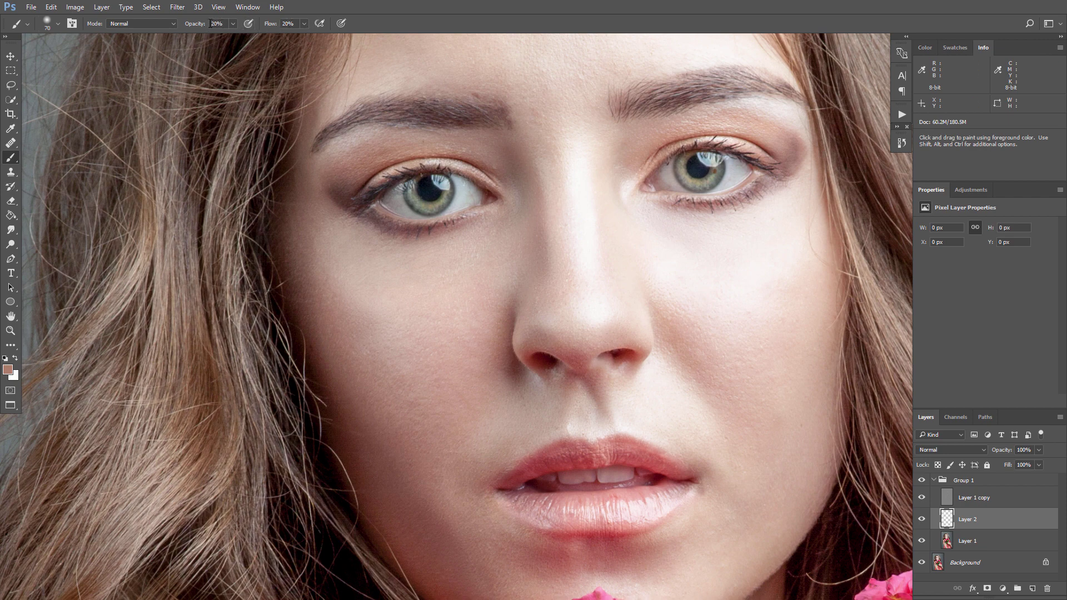
Sample a clean skin tone from the chin and paint it over the red shadow below the lower lip on Layer 2
scroll(378, 317, down, 5)
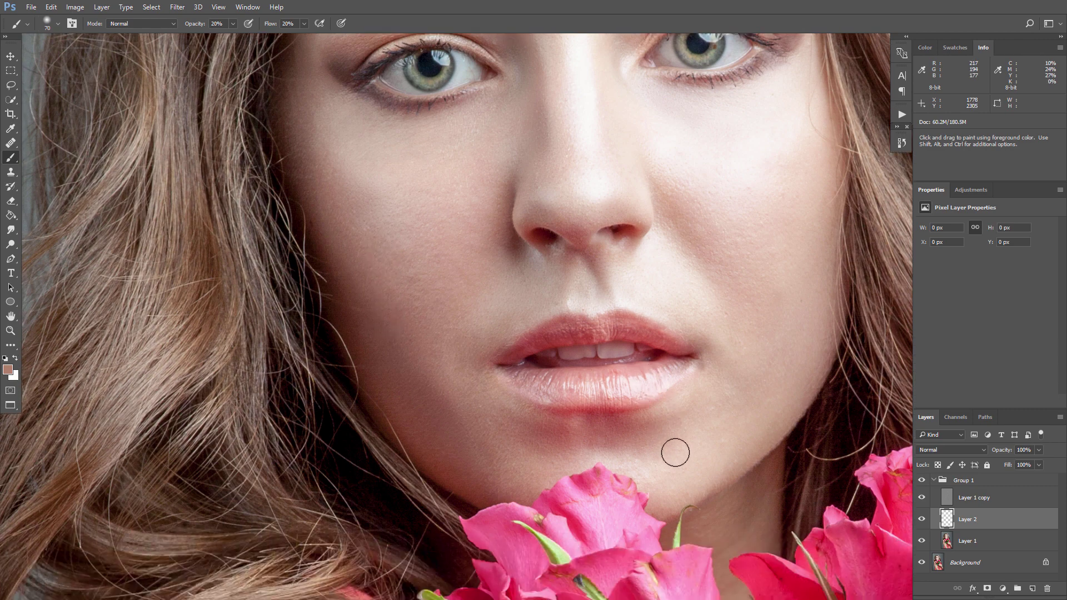
key(z)
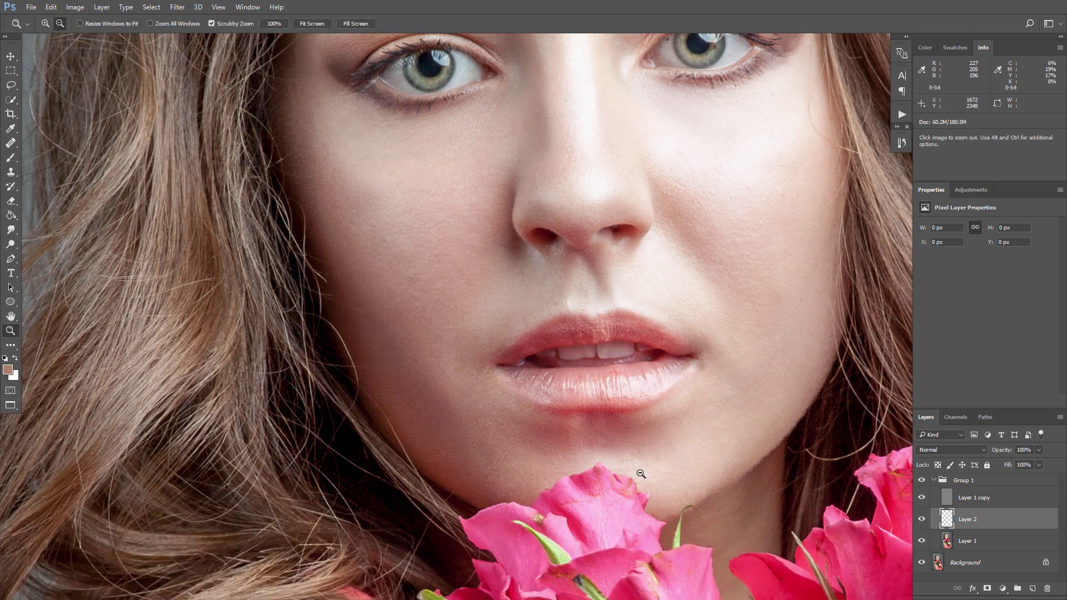
click(681, 480)
key(b)
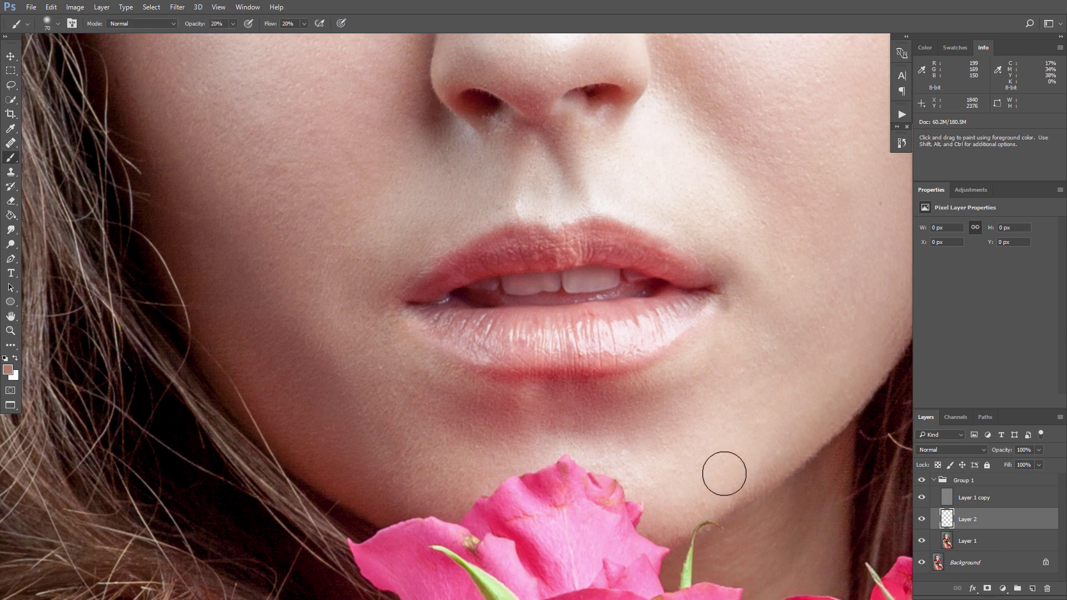
alt+click(595, 456)
mouse_move(615, 439)
mouse_down()
mouse_move(685, 399)
mouse_move(446, 409)
mouse_move(635, 400)
mouse_up()
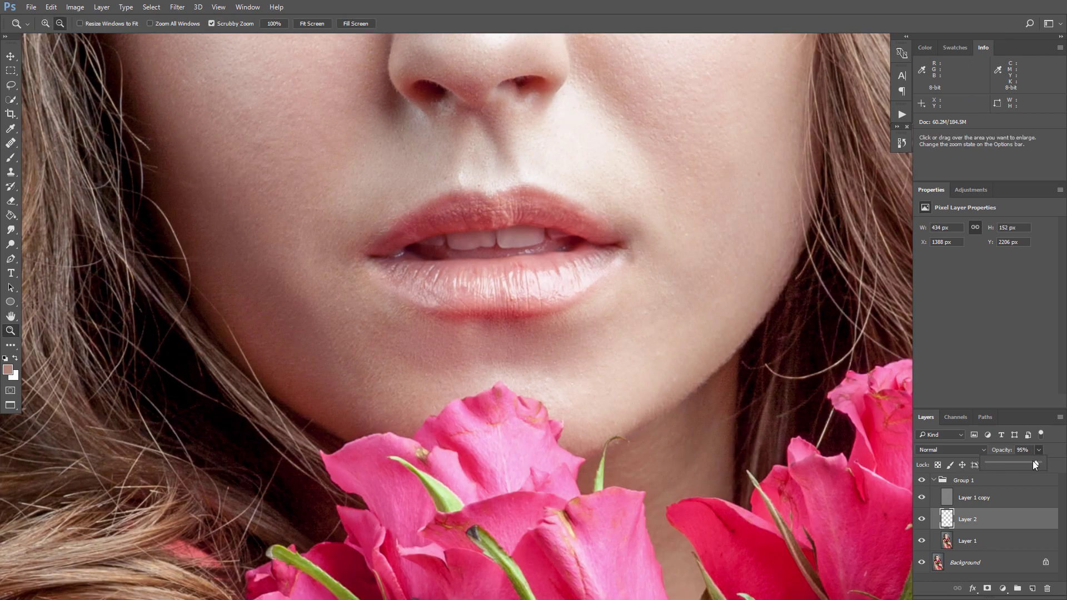
Try Layer 2 at 55% opacity, compare the result across the face, and restore the opacity to 100%
drag(1032, 461, 1015, 465)
alt+click(444, 344)
alt+click(453, 348)
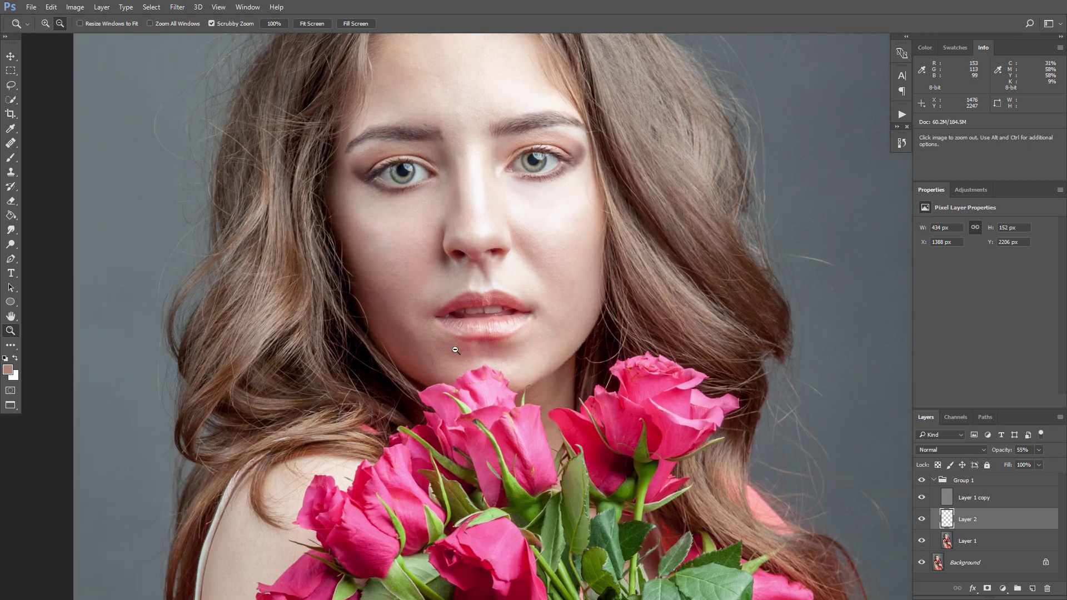
click(455, 350)
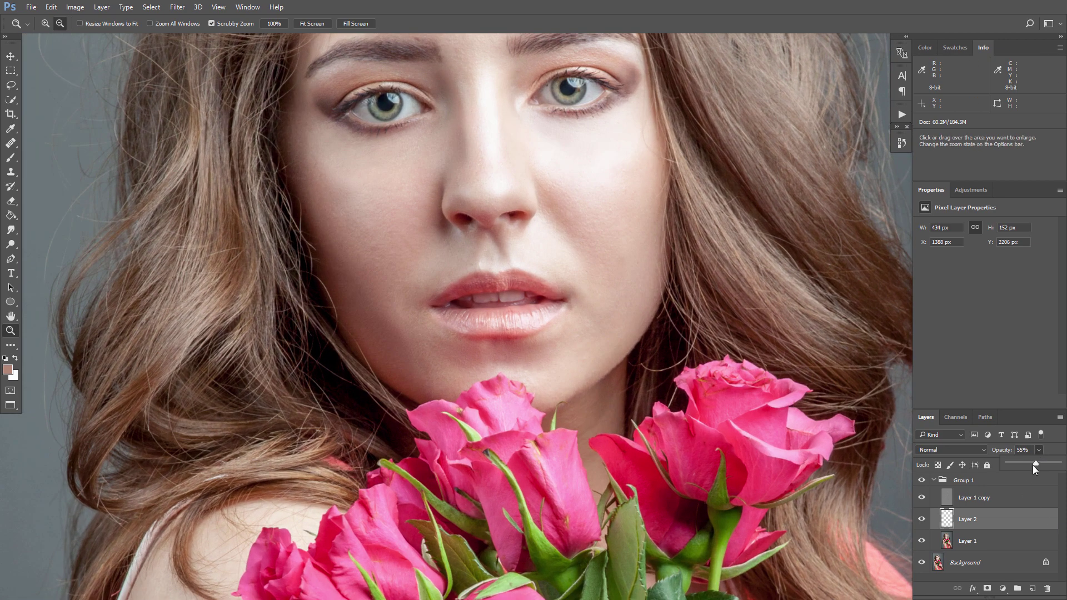
drag(1015, 465, 1065, 473)
Paint sampled skin tone around the corner of the mouth on Layer 2 with the brush reduced to 45 px
click(500, 356)
key(b)
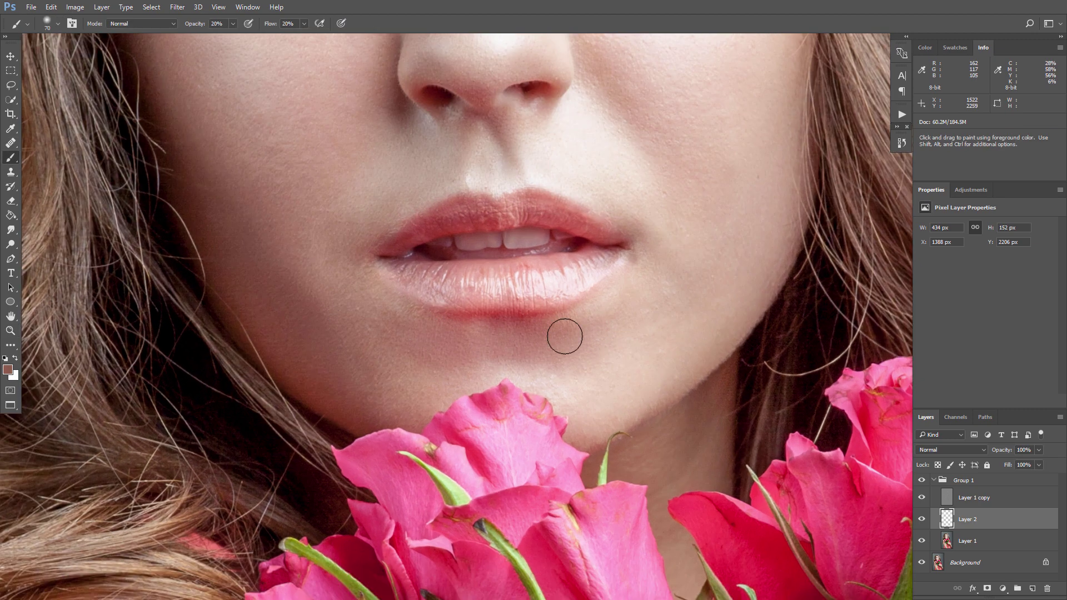
key(bracketleft)
key(bracketleft)
key(bracketleft)
scroll(639, 311, up, 1)
alt+click(642, 311)
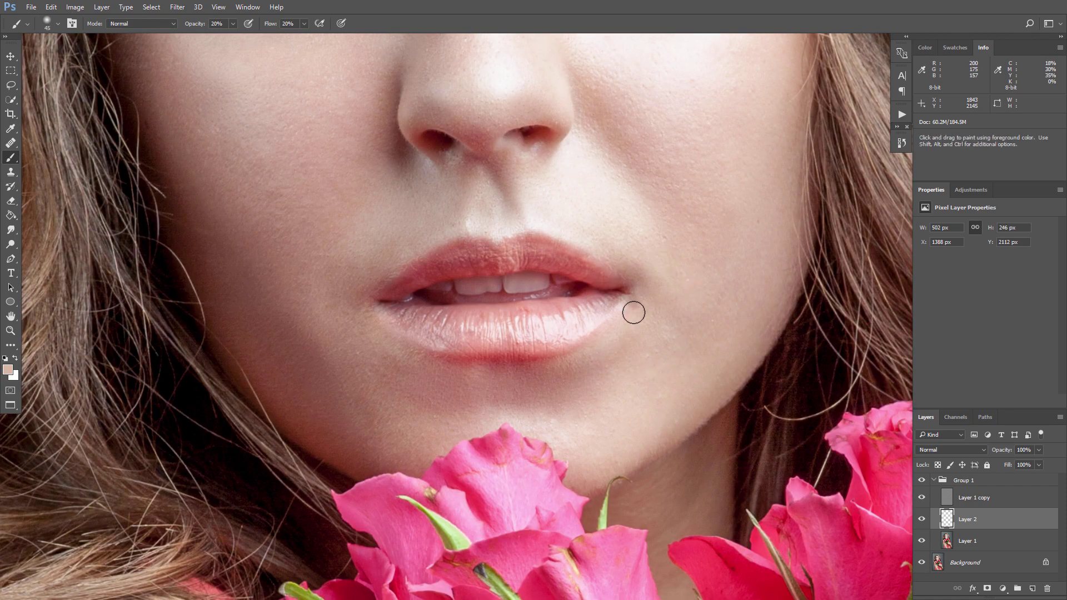
mouse_move(633, 313)
mouse_down()
mouse_move(657, 286)
mouse_move(607, 262)
mouse_up()
Enlarge the brush to 80 px and paint over the fold running from the nostril along the brighter cheek
key(bracketright)
key(bracketright)
key(bracketright)
key(bracketright)
scroll(666, 244, up, 2)
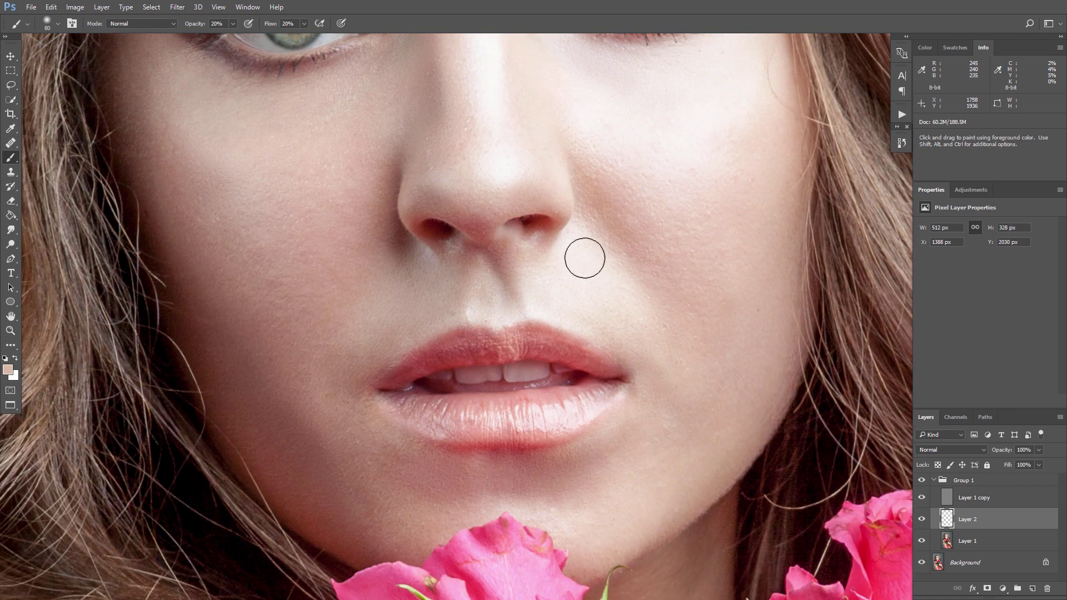
mouse_move(633, 179)
mouse_down()
mouse_move(633, 246)
mouse_move(611, 209)
mouse_up()
Sample the shadowed cheek's skin tone and paint over the dark area beside the nostril
alt+click(368, 231)
drag(394, 235, 432, 273)
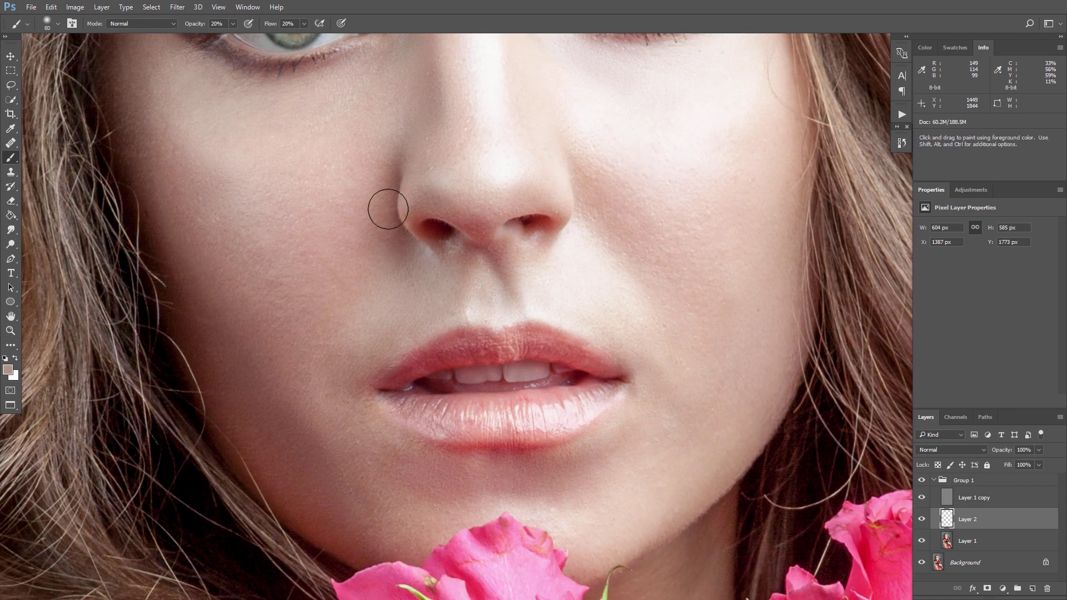
mouse_move(388, 208)
mouse_down()
mouse_move(367, 269)
mouse_move(488, 272)
mouse_move(586, 257)
mouse_up()
scroll(586, 257, up, 2)
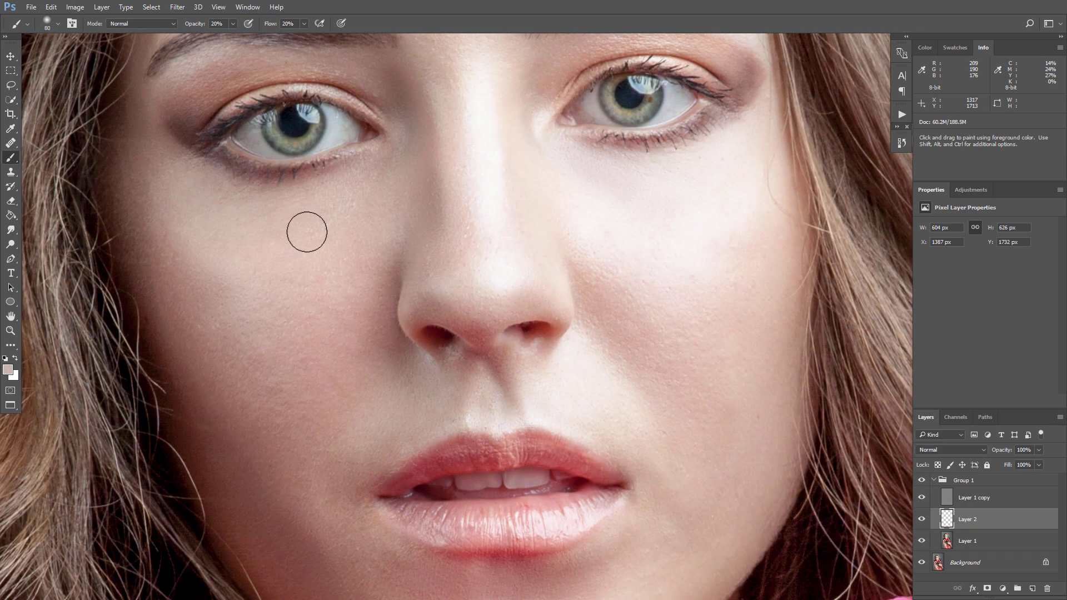
Even out the side and bridge of the nose on Layer 2 with sampled skin tones
scroll(389, 223, up, 1)
drag(450, 219, 448, 312)
alt+click(501, 149)
drag(501, 185, 504, 287)
scroll(522, 223, up, 1)
scroll(208, 367, down, 1)
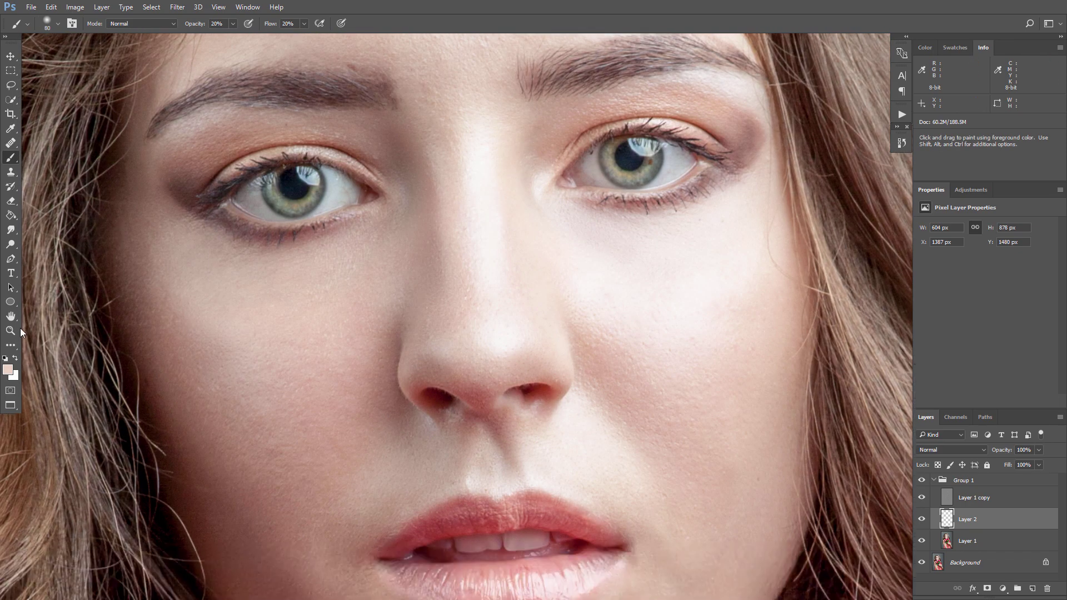
Enlarge the brush to 125 px and paint sampled skin tones under the eye and down the shadowed cheek to the jaw
key(ctrl+minus)
key(ctrl+minus)
key(bracketright)
key(bracketright)
key(bracketright)
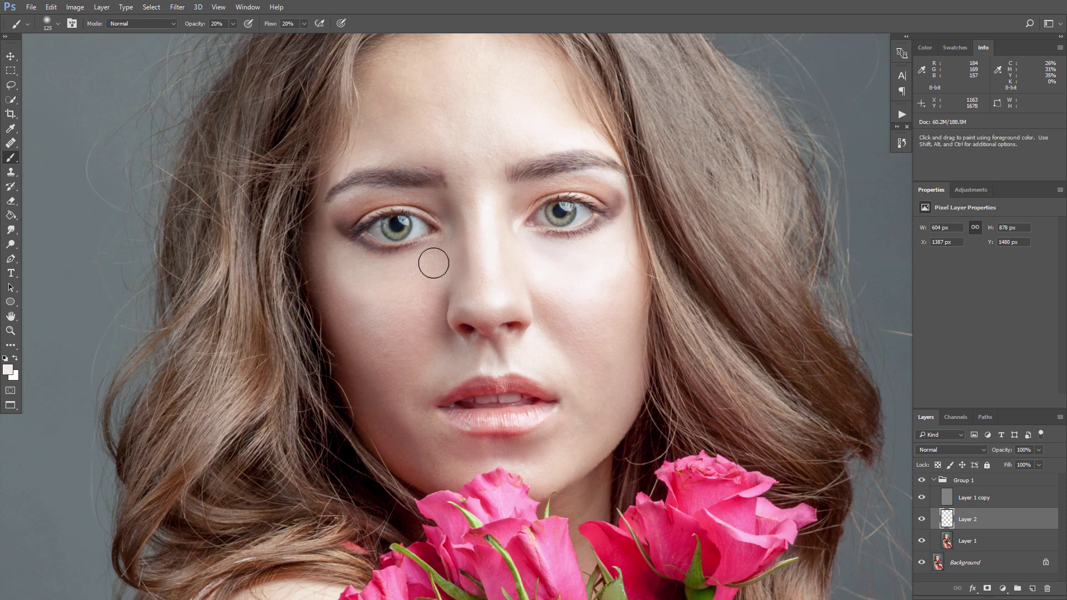
drag(434, 263, 357, 296)
alt+click(342, 354)
drag(340, 352, 425, 470)
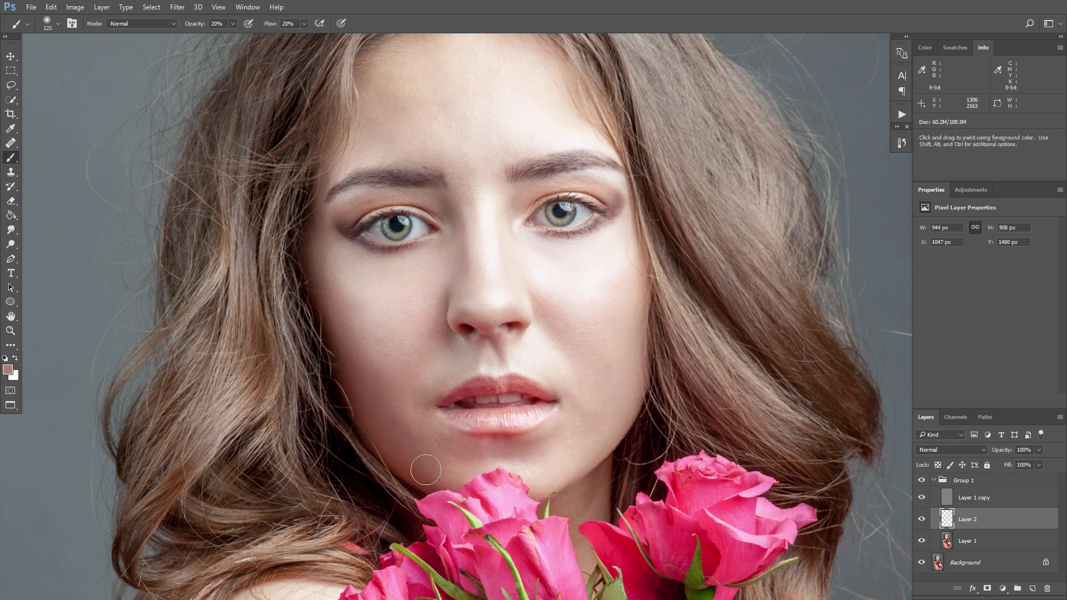
Sample the dark eyeshadow tone and paint it over the outer corner of the eye on the shadowed side with an 80 px brush
scroll(400, 389, up, 5)
key(z)
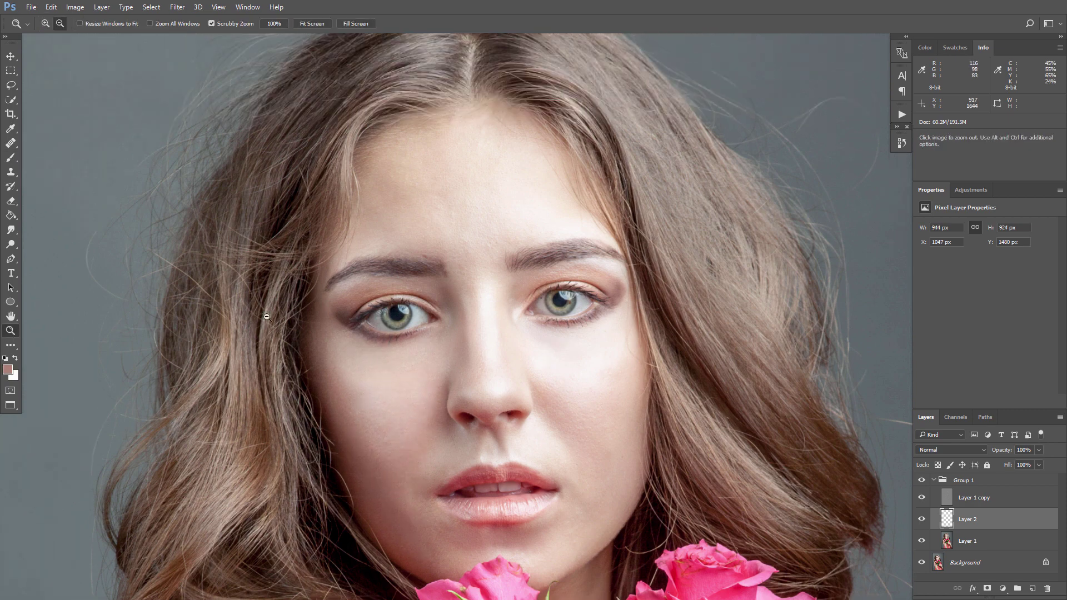
drag(267, 317, 345, 323)
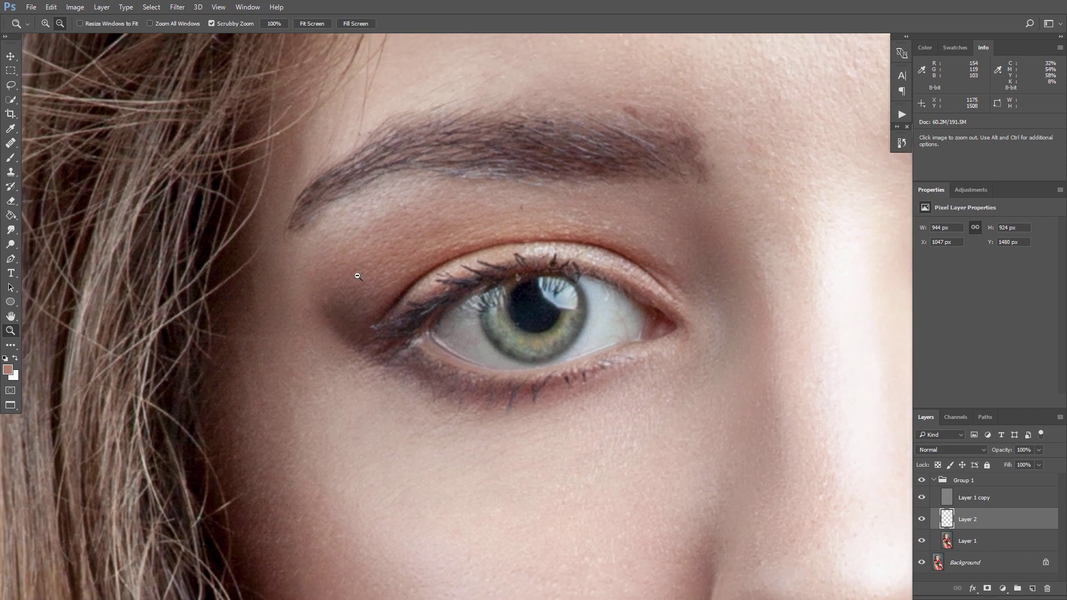
key(b)
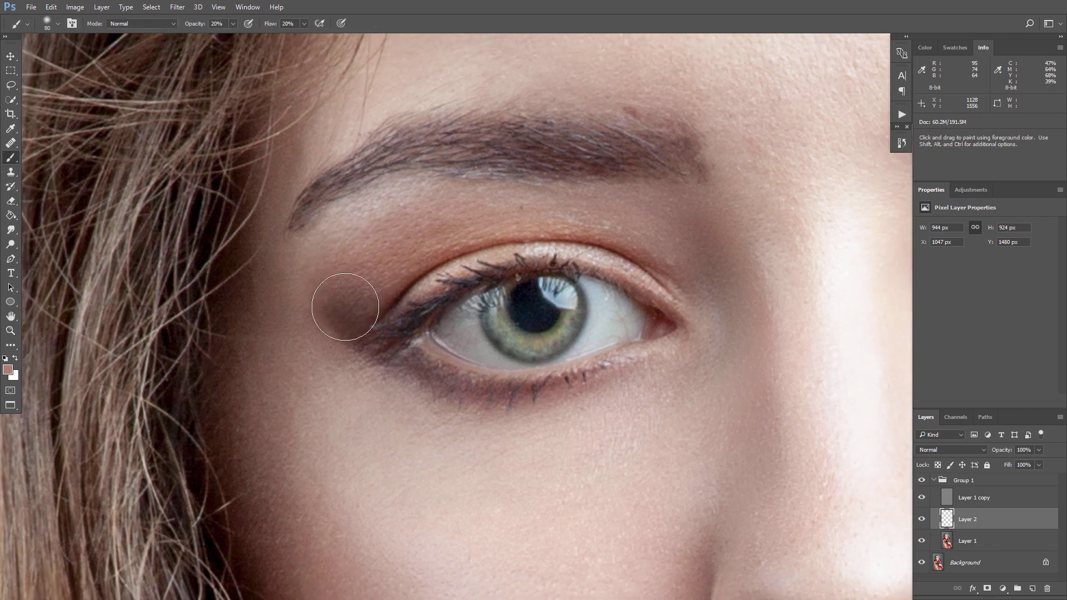
alt+click(345, 307)
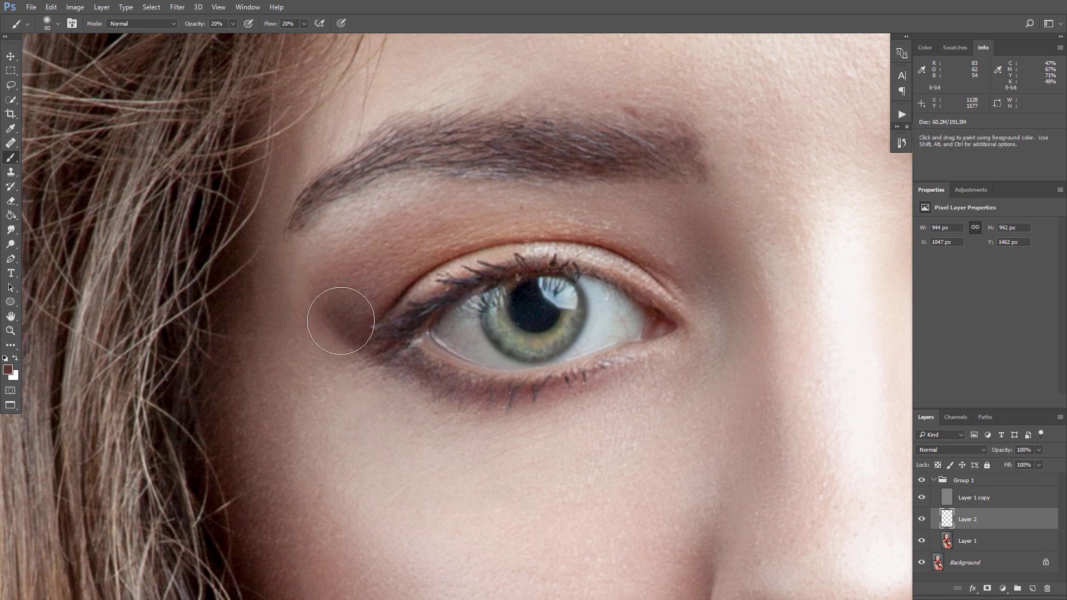
drag(340, 321, 343, 291)
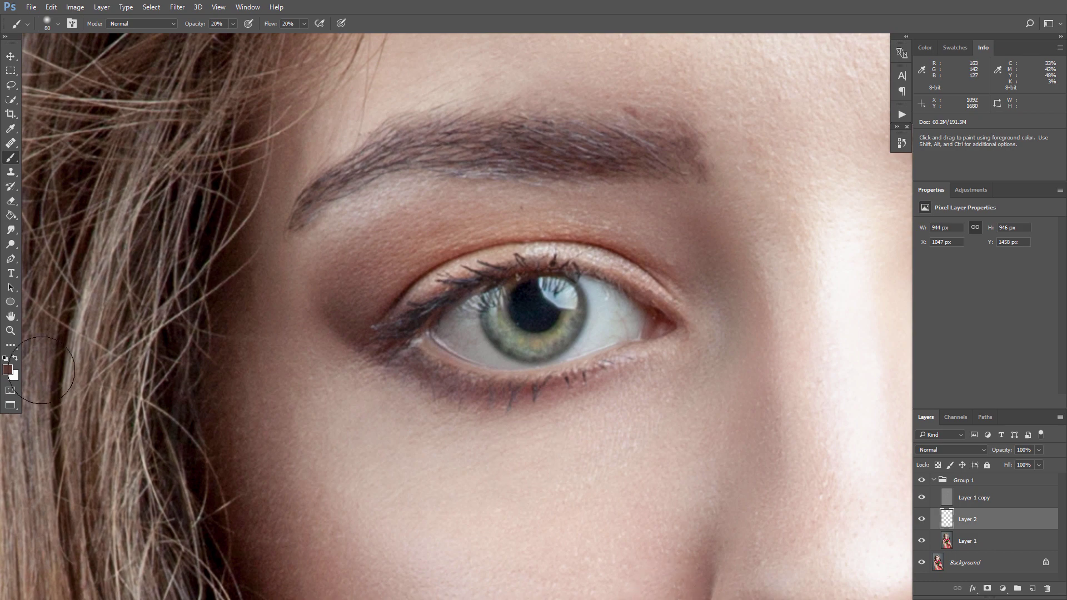
Even out the eyeshadow at the outer corner of the eye on the brighter side with sampled tones
key(space)
drag(588, 333, 107, 324)
drag(664, 262, 510, 321)
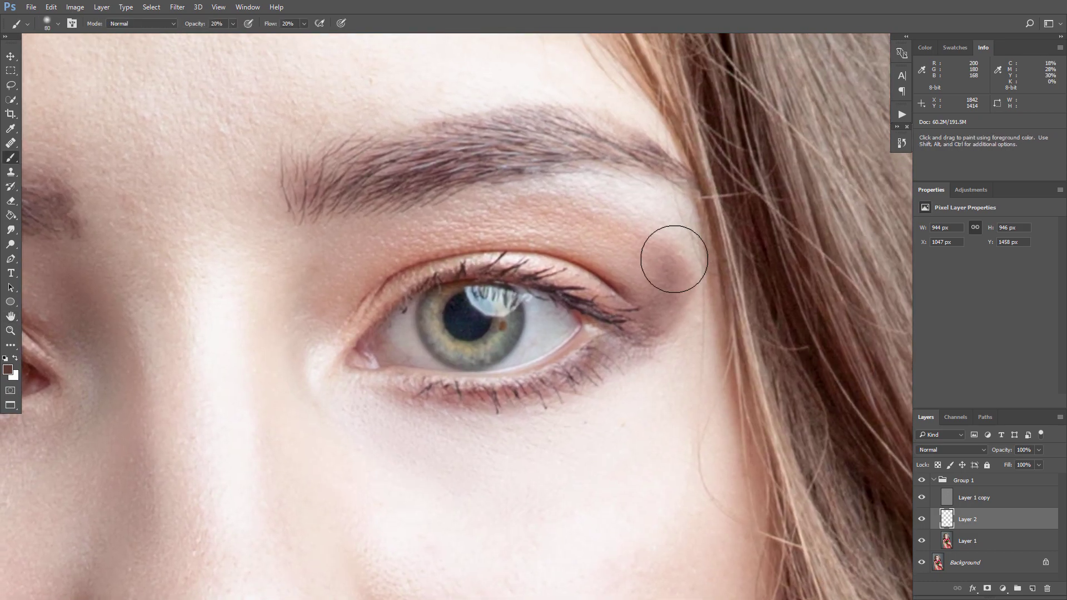
alt+click(683, 281)
mouse_move(648, 269)
mouse_down()
mouse_move(618, 254)
mouse_move(674, 288)
mouse_move(617, 268)
mouse_up()
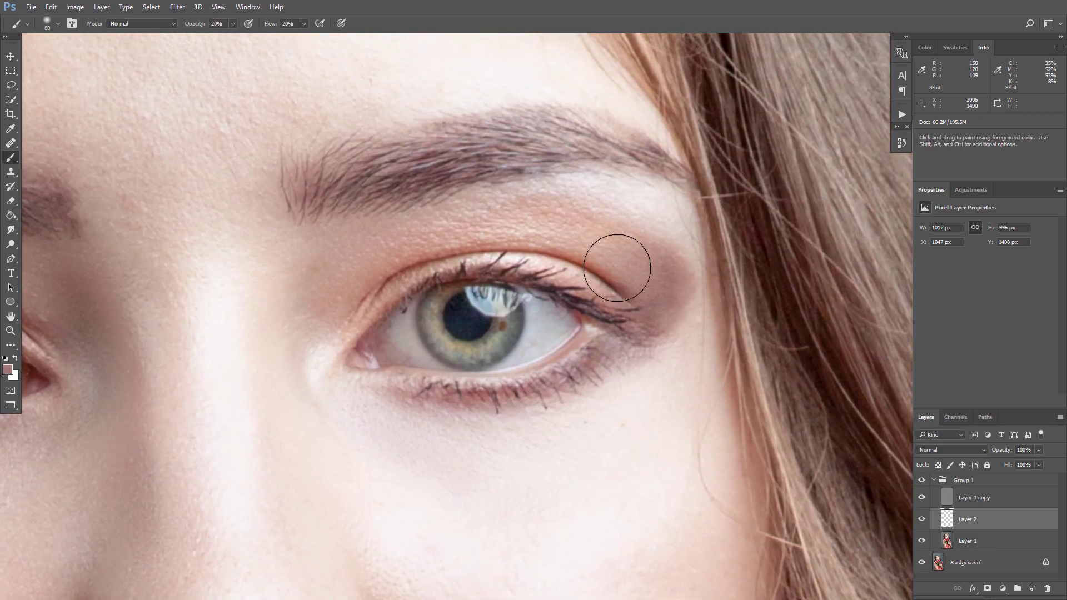
alt+click(593, 231)
mouse_move(593, 231)
mouse_down()
mouse_move(629, 260)
mouse_move(665, 297)
mouse_up()
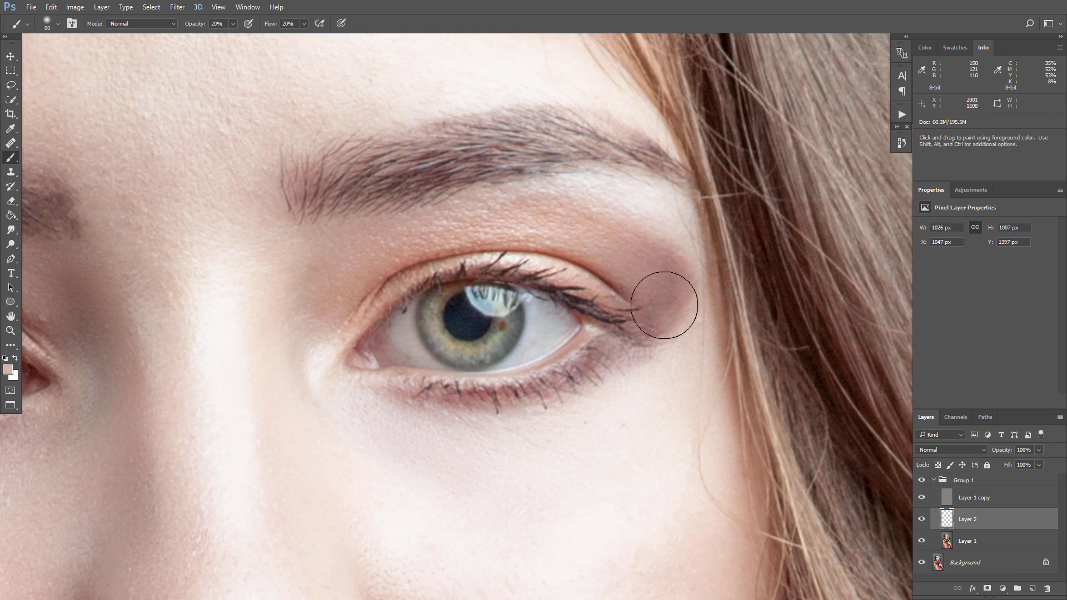
Compare the retouched face with the original by hiding and showing Group 1
click(10, 330)
alt+click(603, 234)
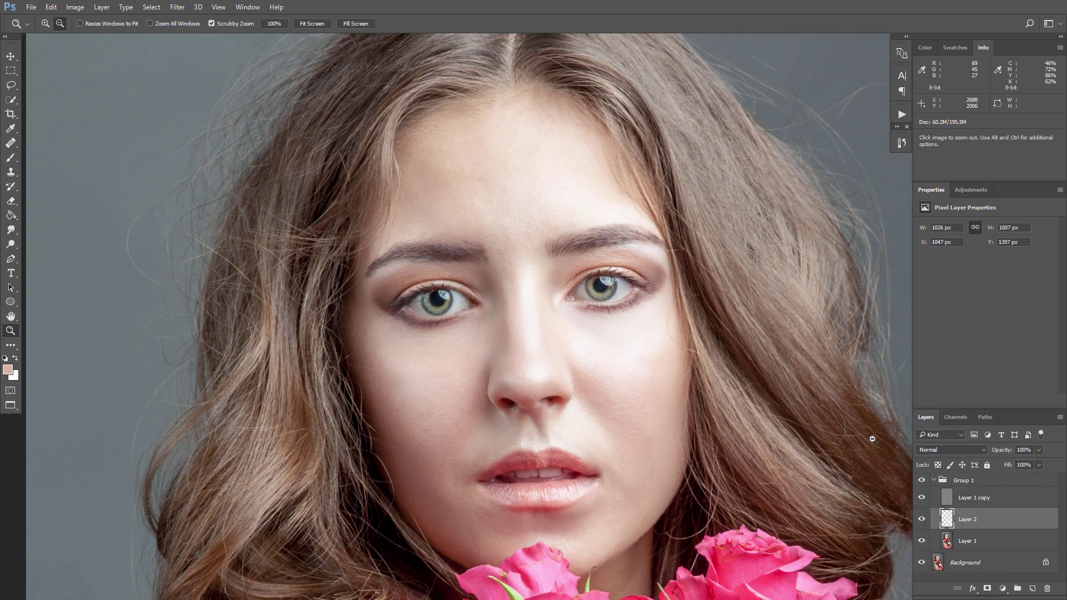
scroll(718, 471, down, 1)
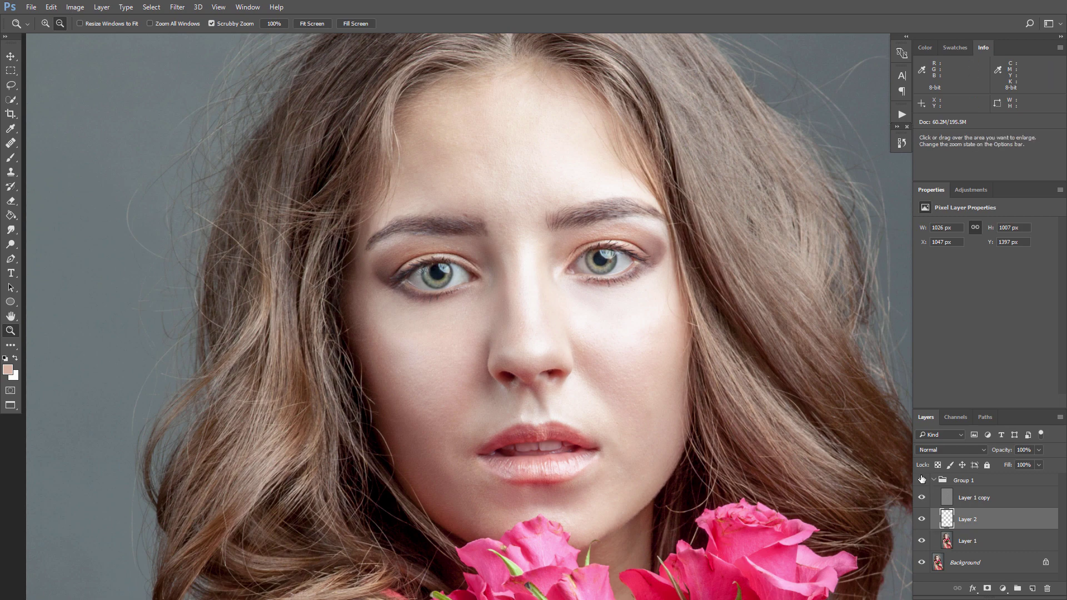
click(922, 479)
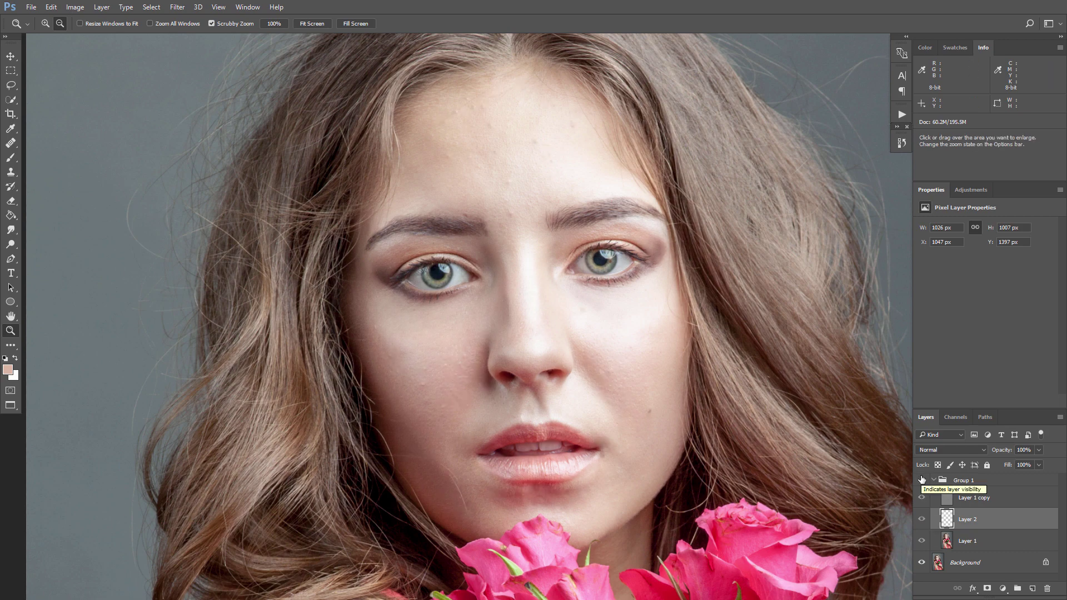
click(922, 481)
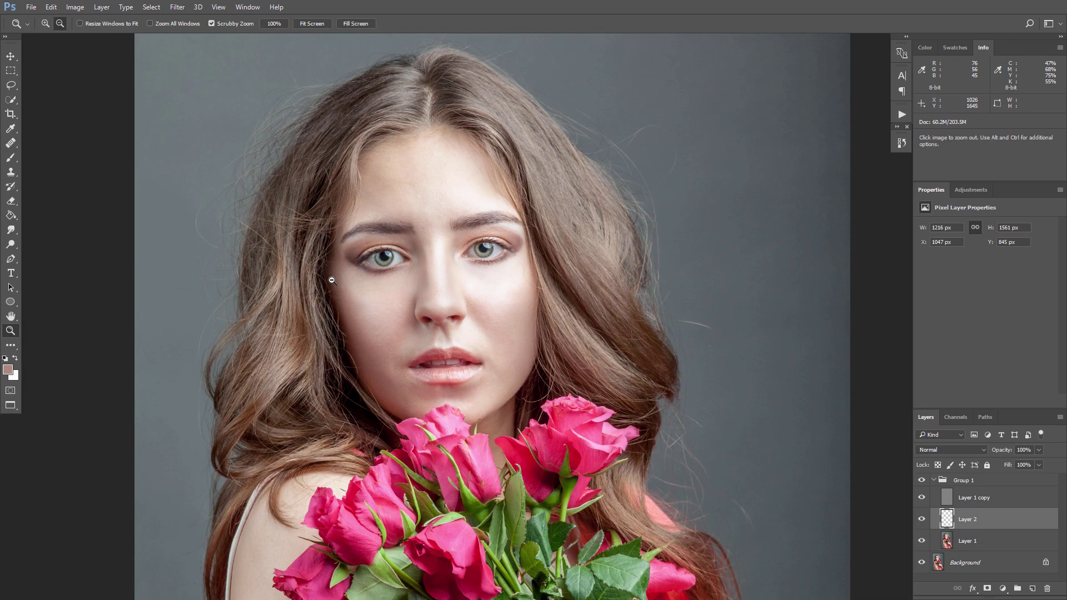
Reduce the brush to 40 px and fill the upper edge of the shadowed side's eyebrow with a sampled brow tone on Layer 2
drag(331, 280, 386, 284)
drag(341, 182, 669, 350)
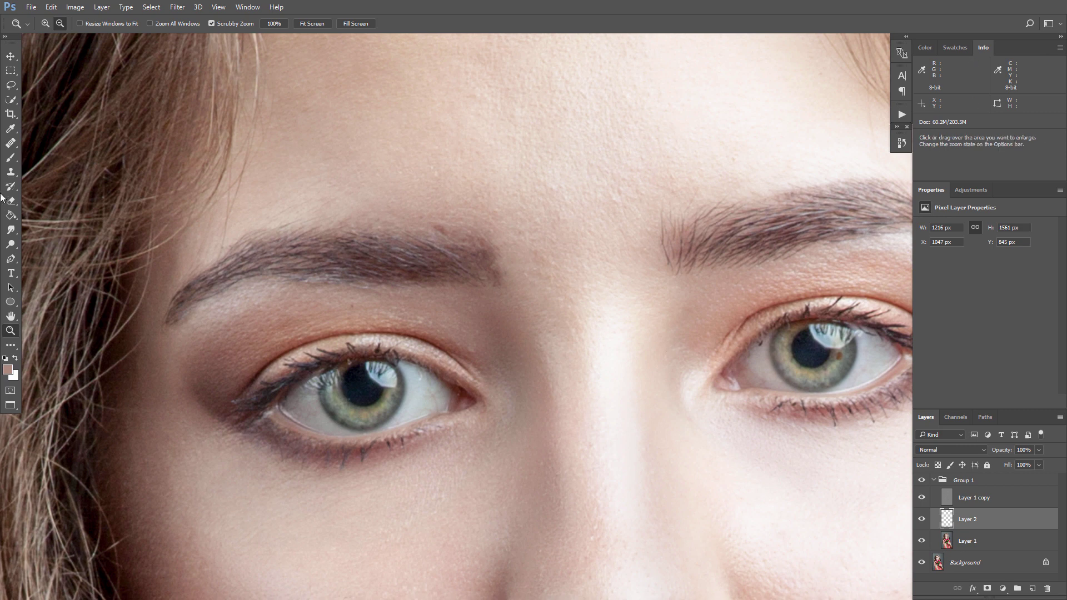
key(b)
key(bracketleft)
key(bracketleft)
key(bracketleft)
key(bracketleft)
key(bracketleft)
key(bracketleft)
key(bracketleft)
key(bracketleft)
key(bracketleft)
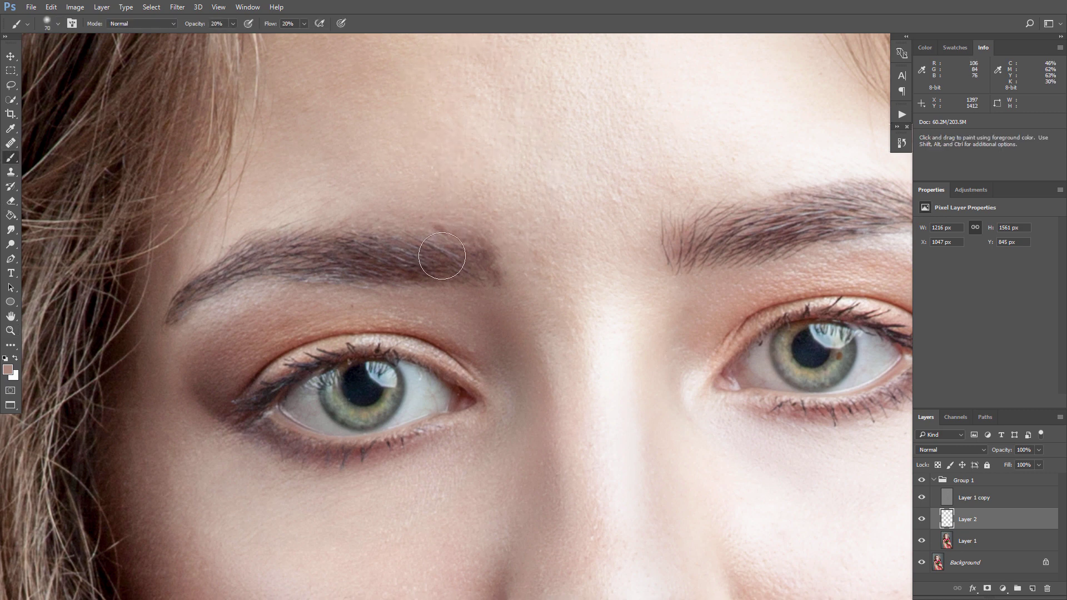
alt+click(462, 246)
drag(361, 255, 371, 235)
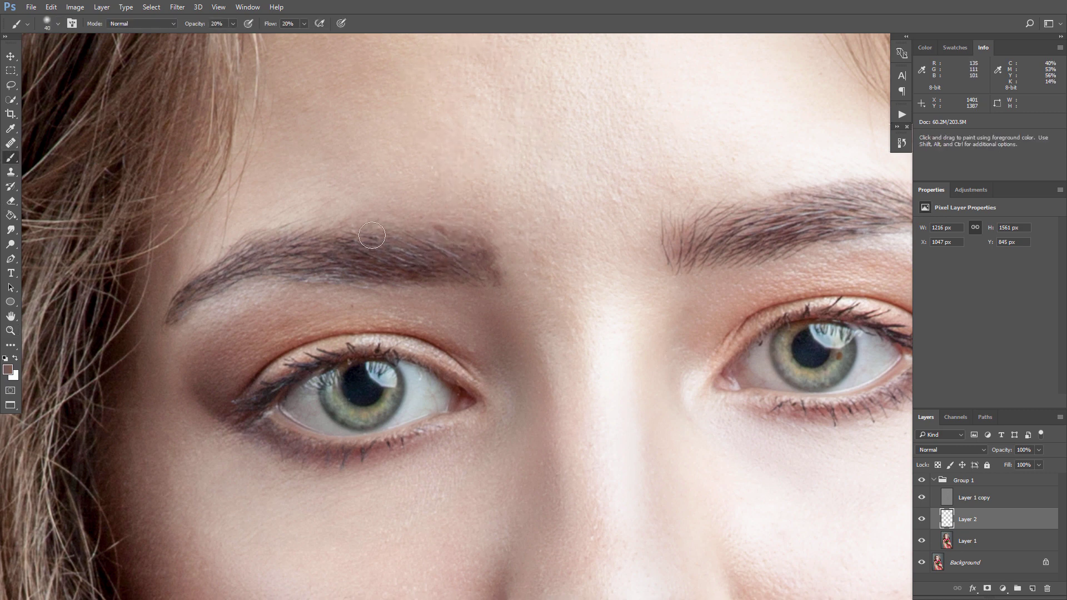
Clone hair texture onto the filled part of the same eyebrow on Layer 1 copy with the Clone Stamp
click(970, 497)
key(s)
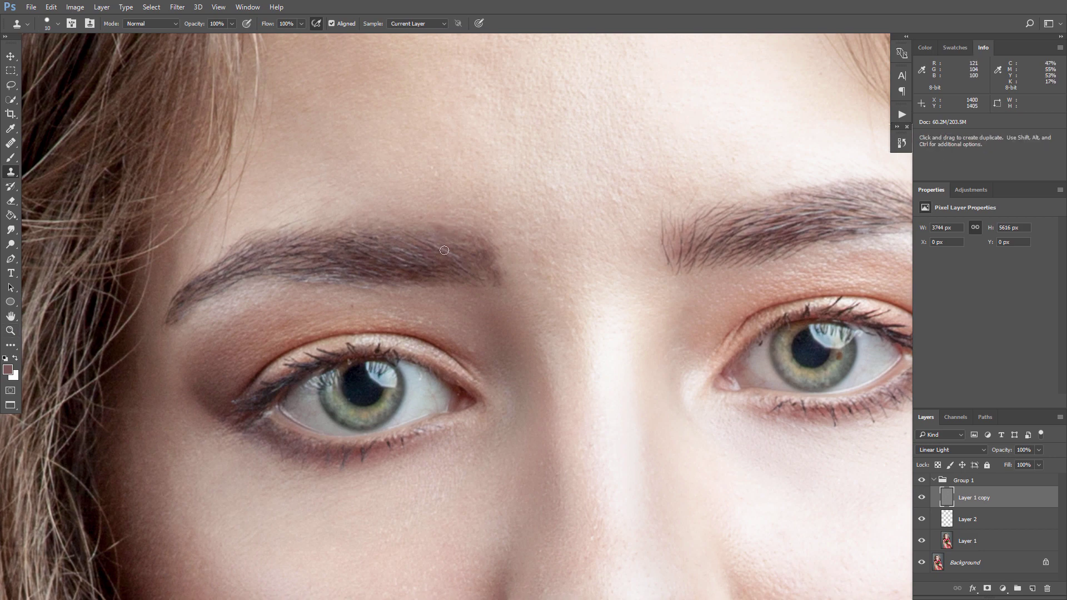
drag(443, 250, 402, 235)
Collapse Group 1 and toggle its visibility to compare the whole face before and after the retouch
key(z)
alt+click(389, 222)
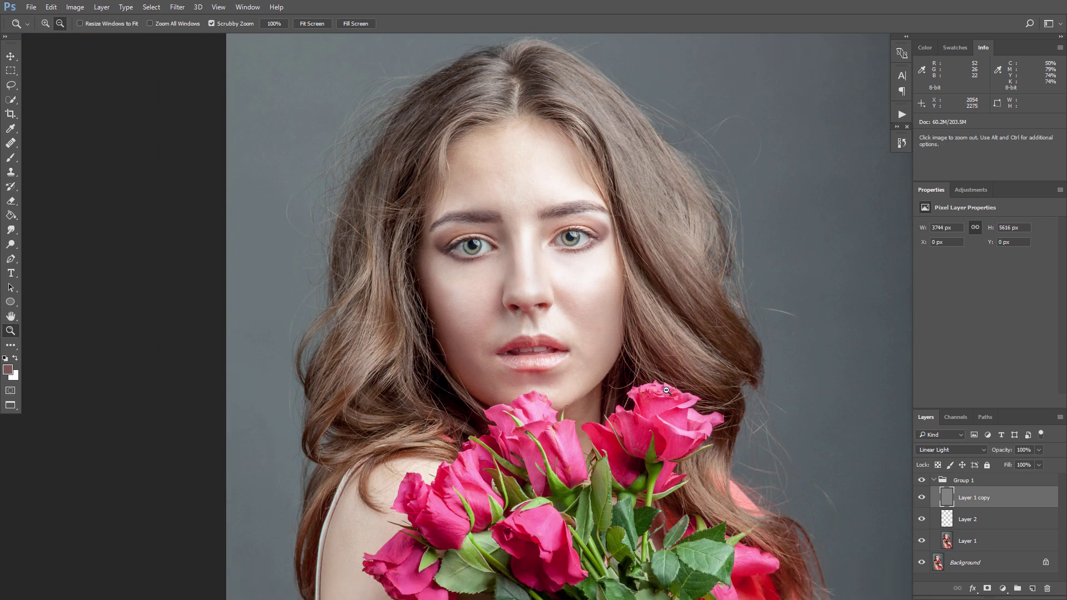
scroll(659, 345, up, 8)
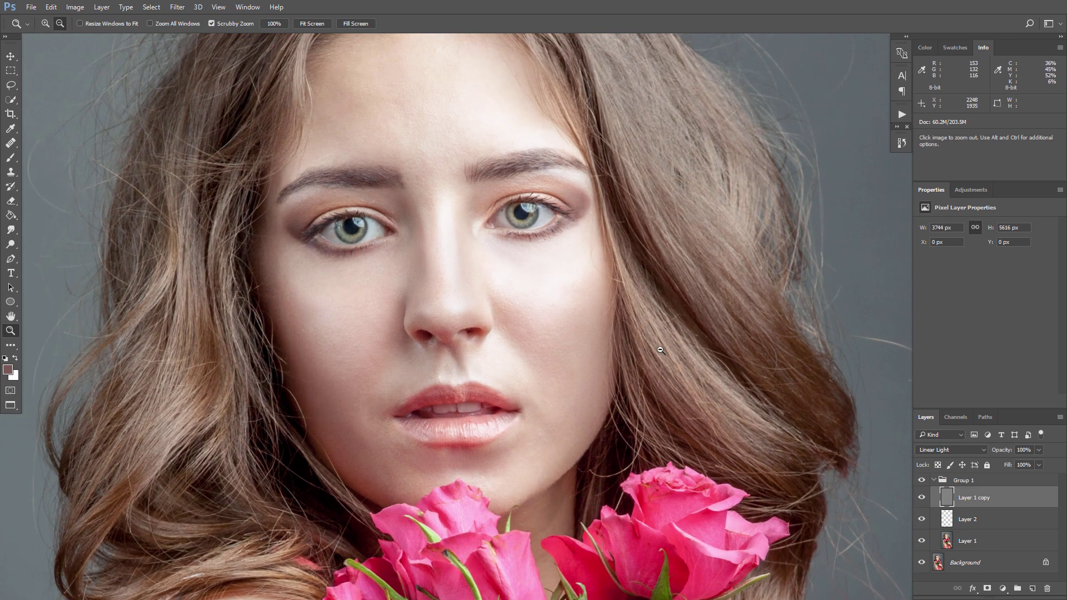
scroll(521, 340, up, 1)
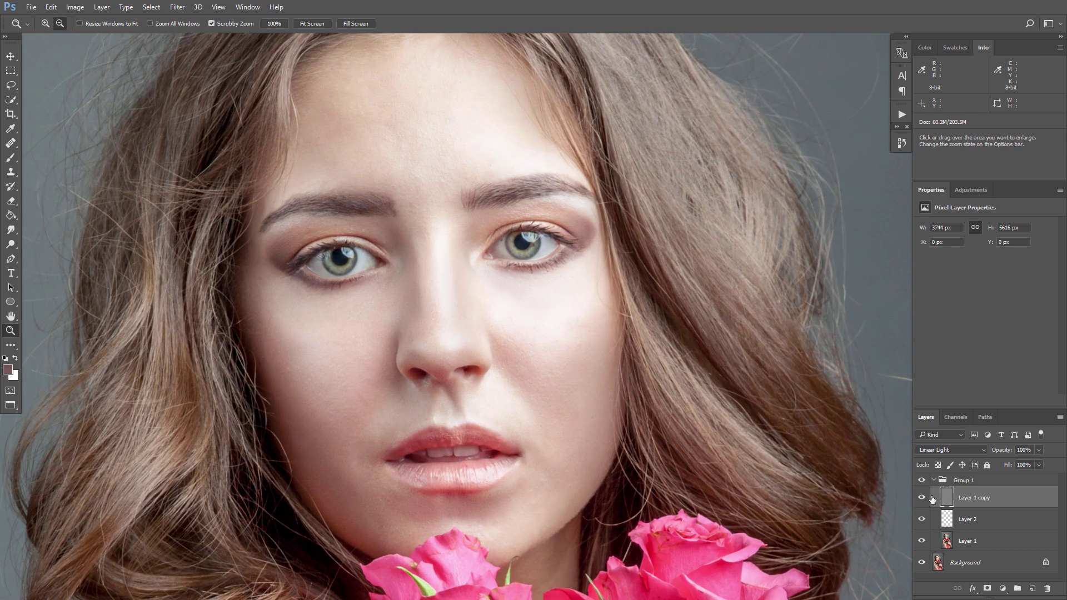
click(961, 480)
click(934, 480)
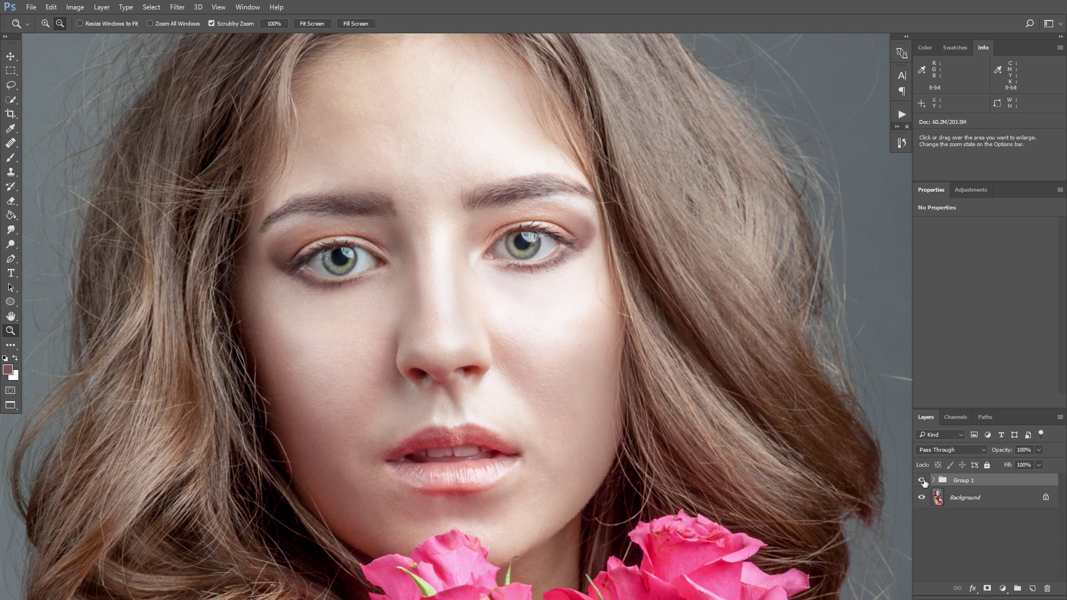
click(921, 481)
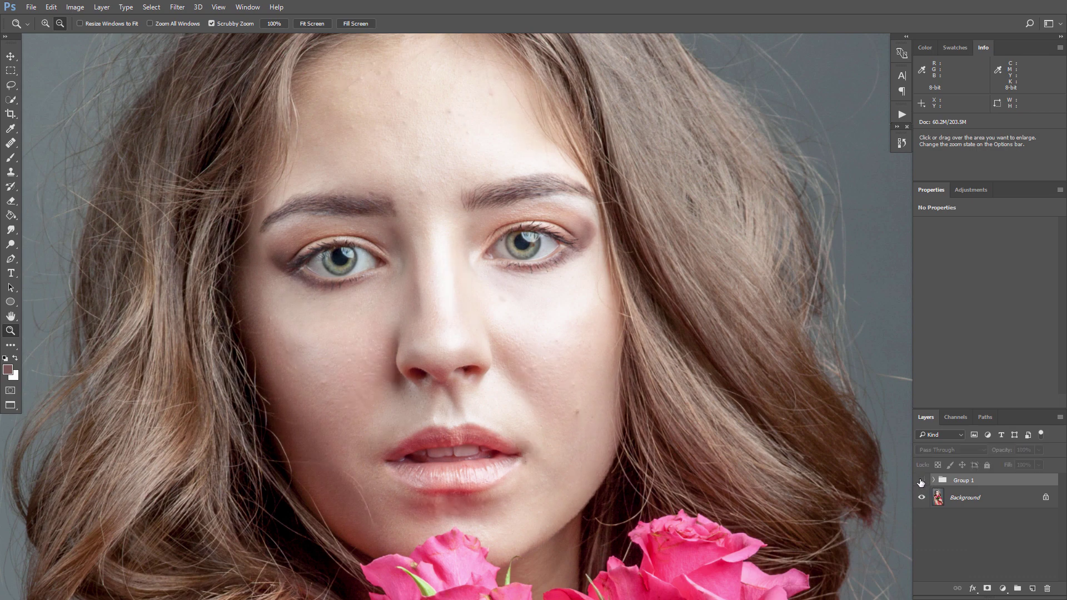
click(920, 481)
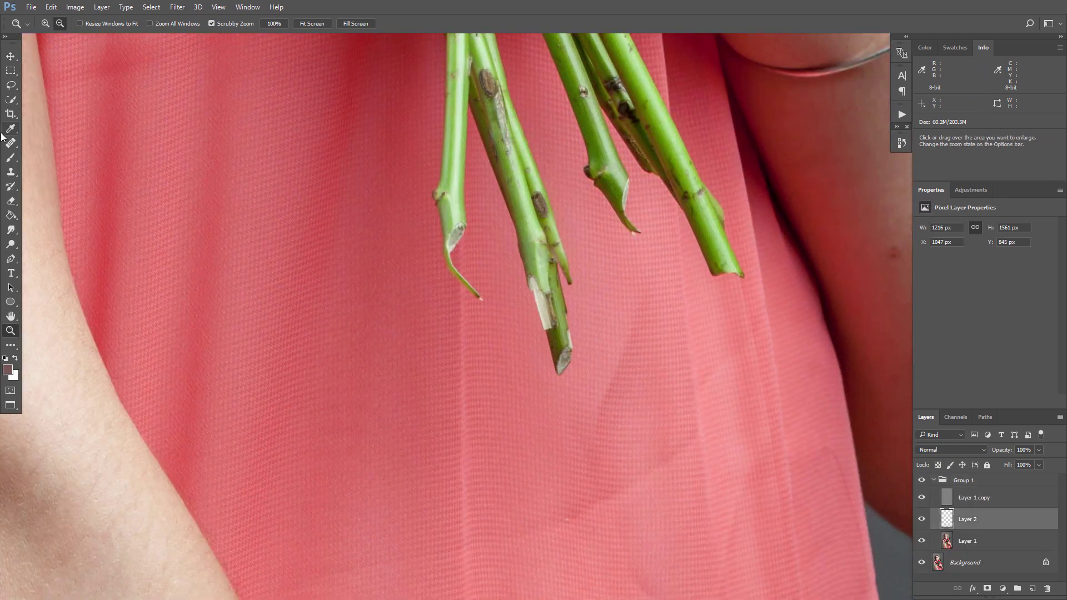
Paint sampled fabric tones over the creases in the dress below the flower stems on Layer 2 with a 100 px brush
click(11, 158)
alt+click(614, 299)
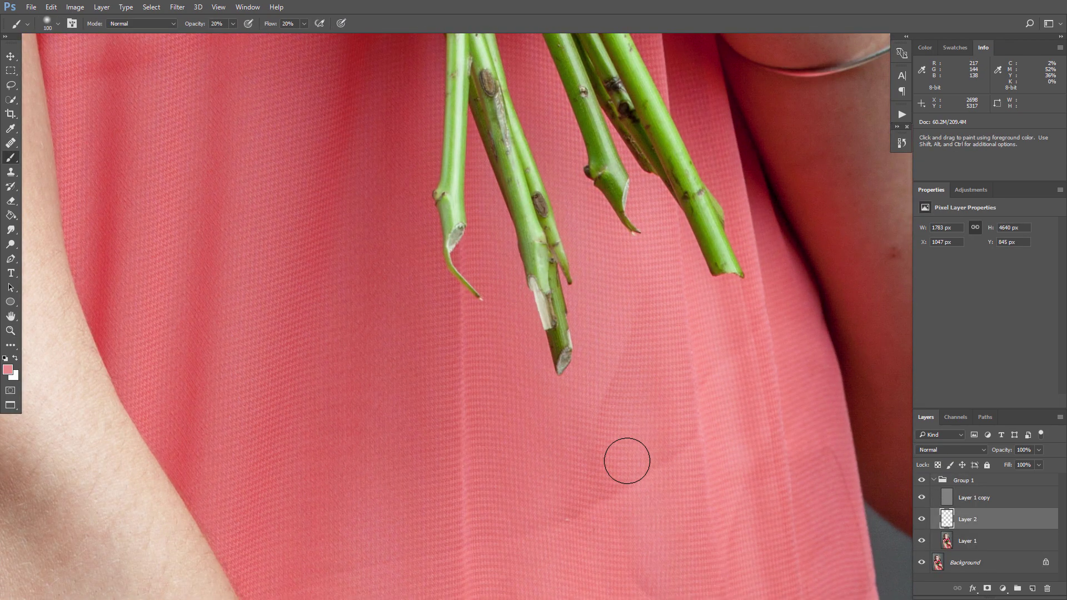
alt+click(666, 363)
mouse_move(617, 457)
mouse_down()
mouse_move(744, 413)
mouse_move(718, 332)
mouse_move(731, 512)
mouse_up()
Lasso the remaining dress creases below the stems on Layer 1 with a 7 px feather and blur each selected area
click(967, 540)
click(11, 85)
mouse_move(639, 284)
mouse_down()
mouse_move(602, 452)
mouse_move(639, 283)
mouse_up()
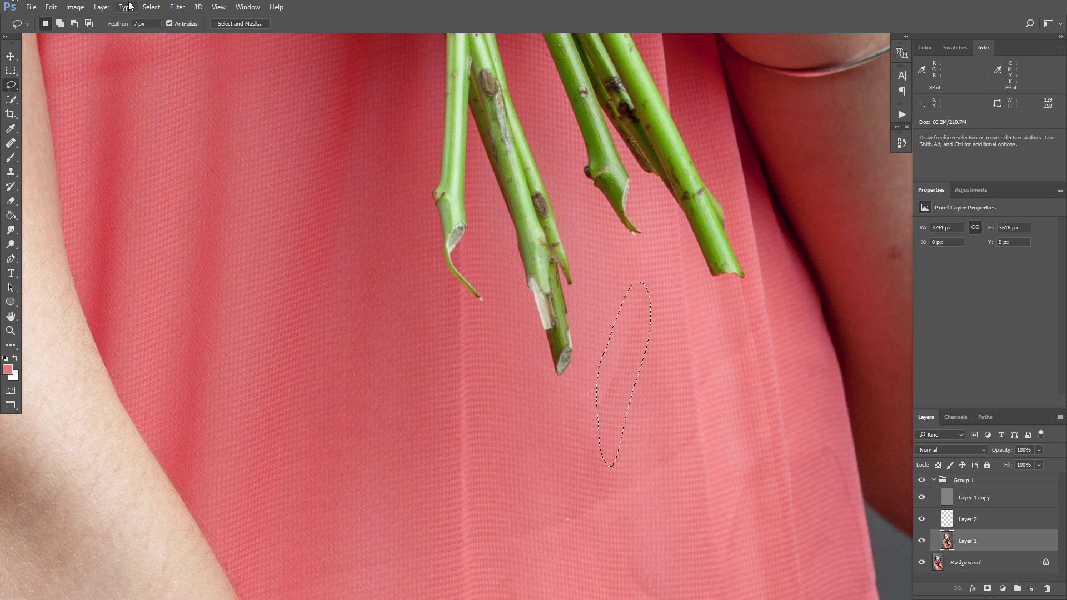
drag(546, 542, 561, 543)
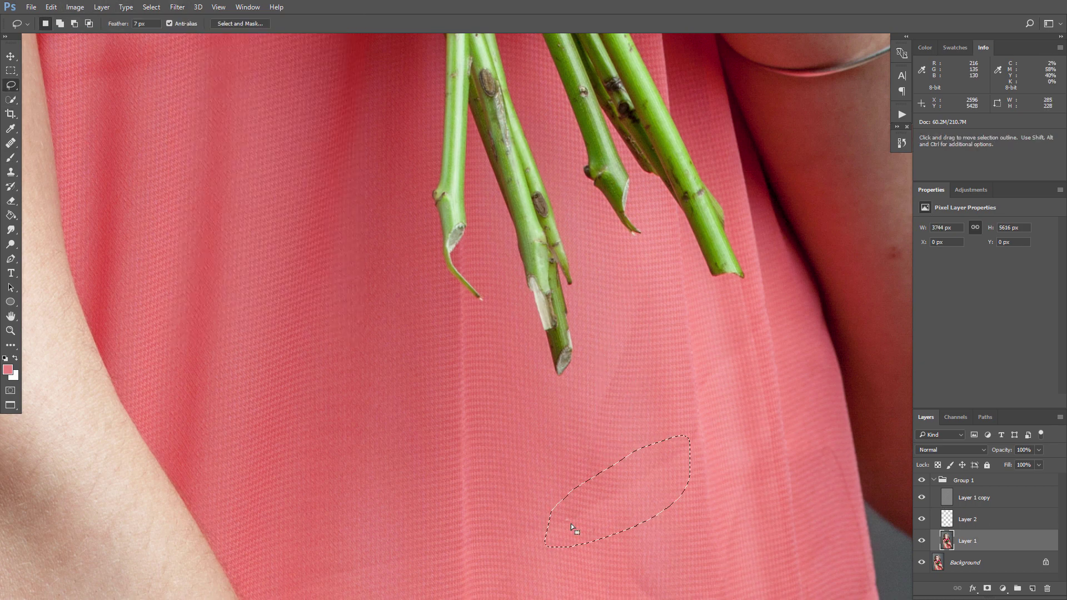
drag(706, 304, 743, 413)
drag(728, 475, 721, 575)
drag(800, 435, 857, 554)
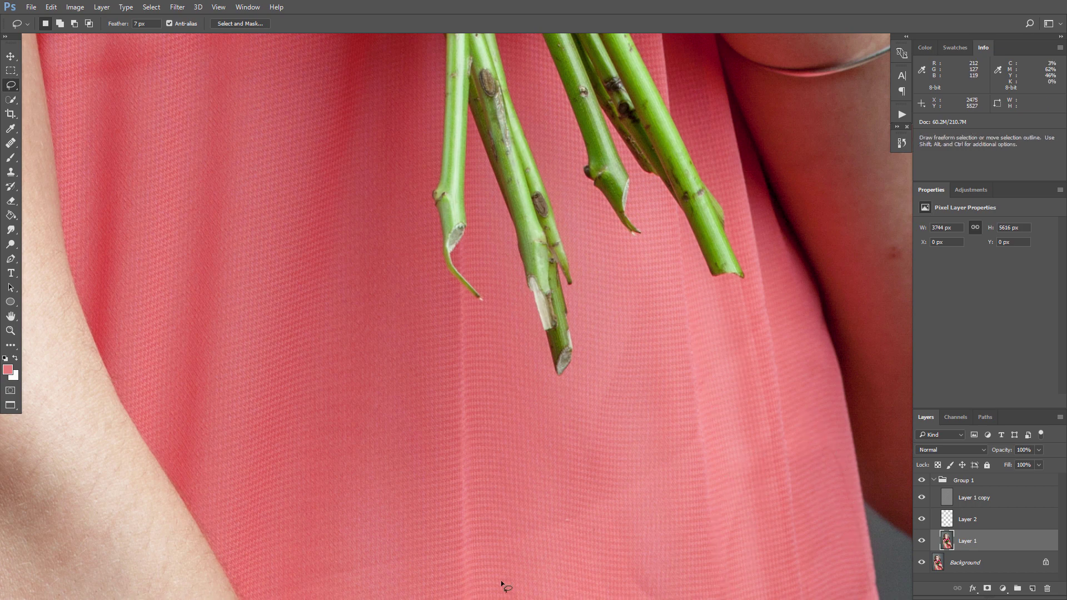
Toggle Group 1 to compare the smoothed dress with the original, and fit the whole portrait in view
click(922, 480)
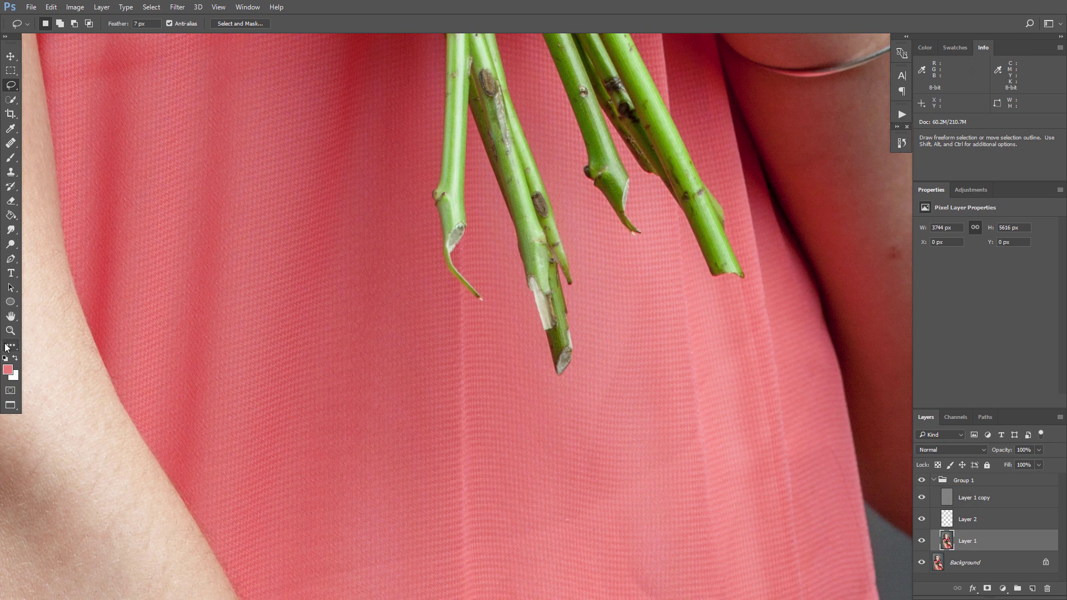
key(ctrl+0)
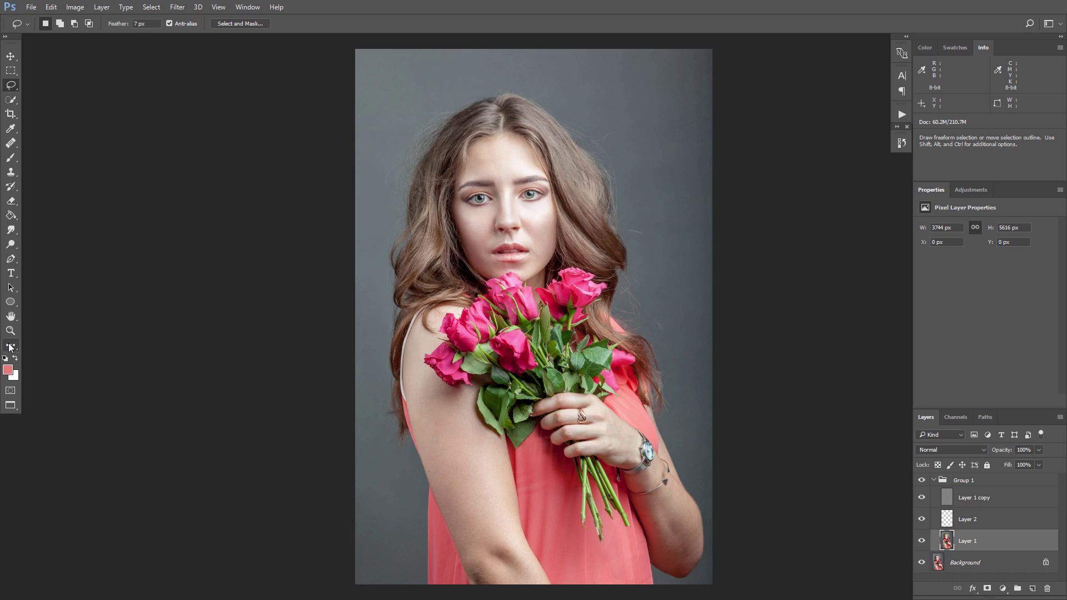